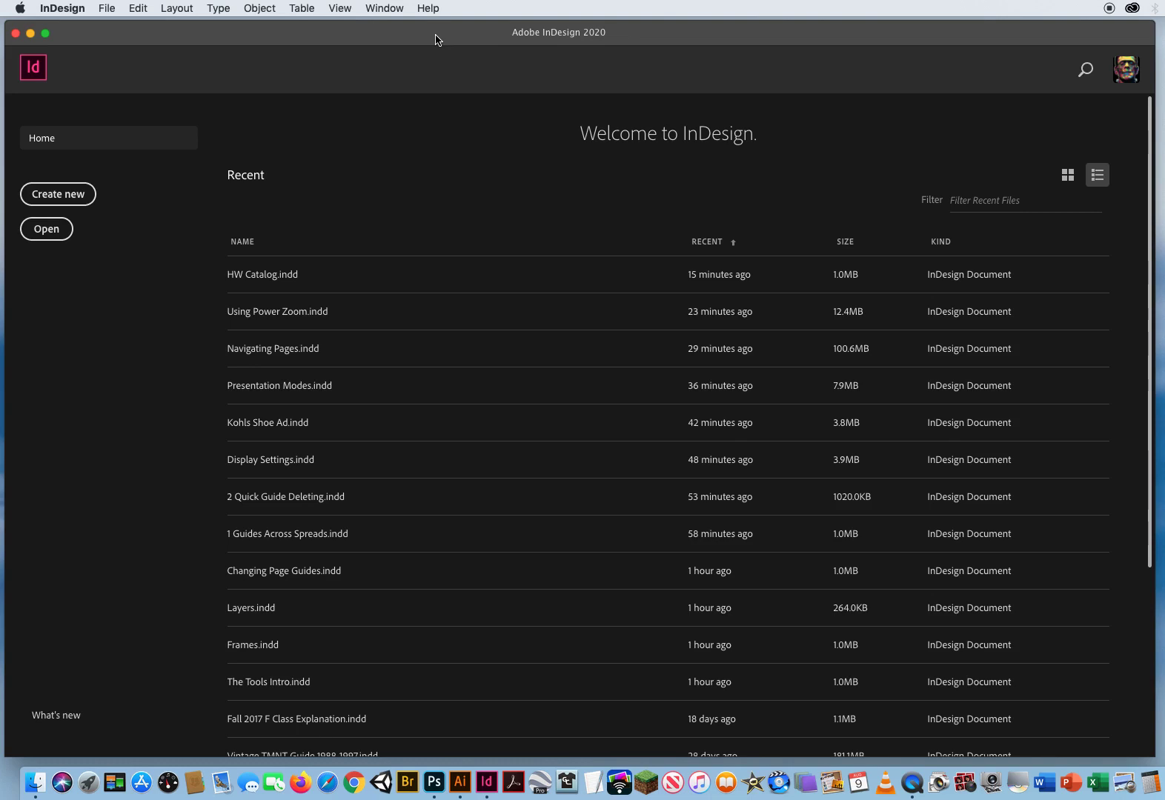
# - Open Auto Page Numbering.indd from the 4 Auto Page Numbering folder of the InDesign chapter 3 tutorials
pyautogui.click(108, 9)
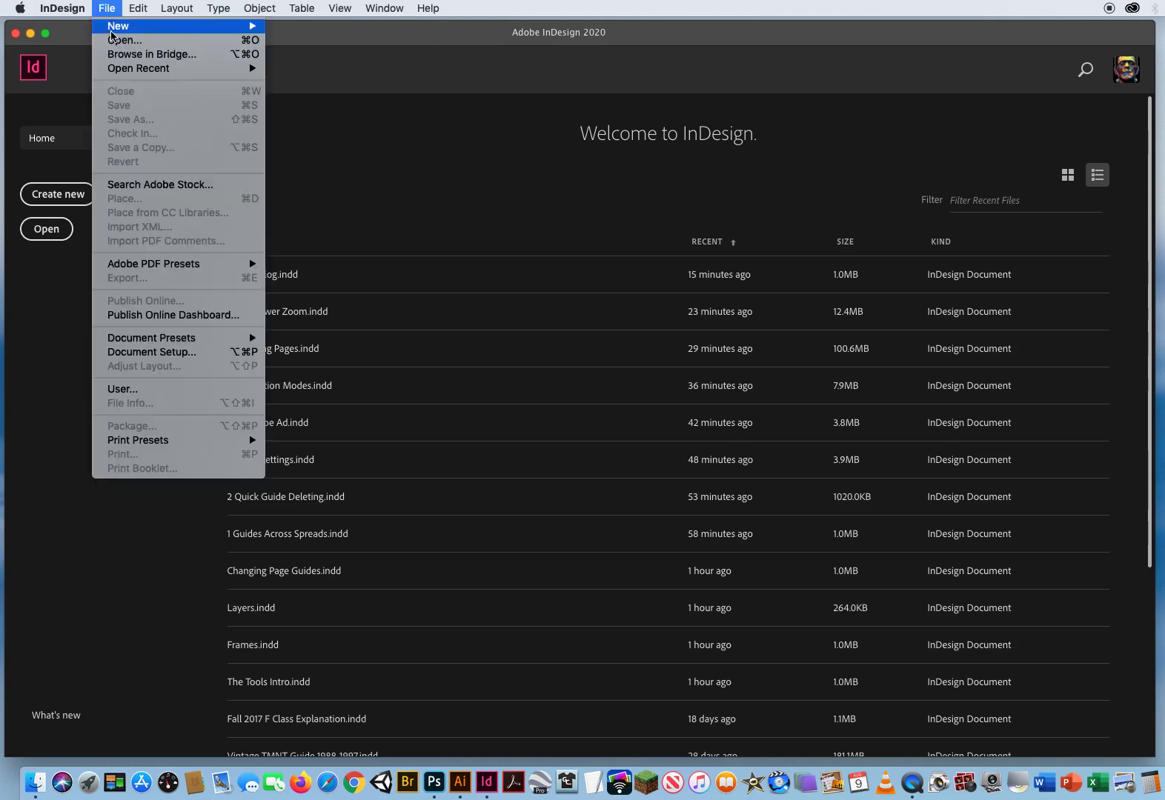
pyautogui.click(119, 39)
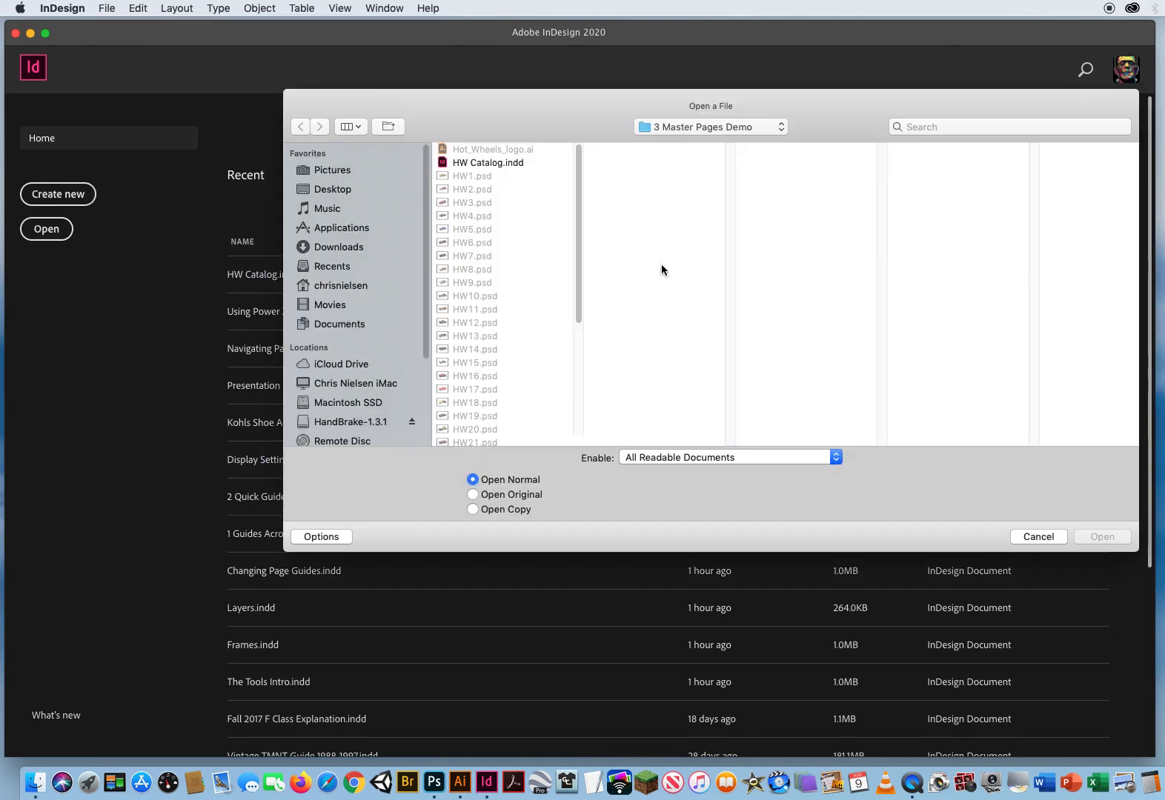
pyautogui.click(690, 126)
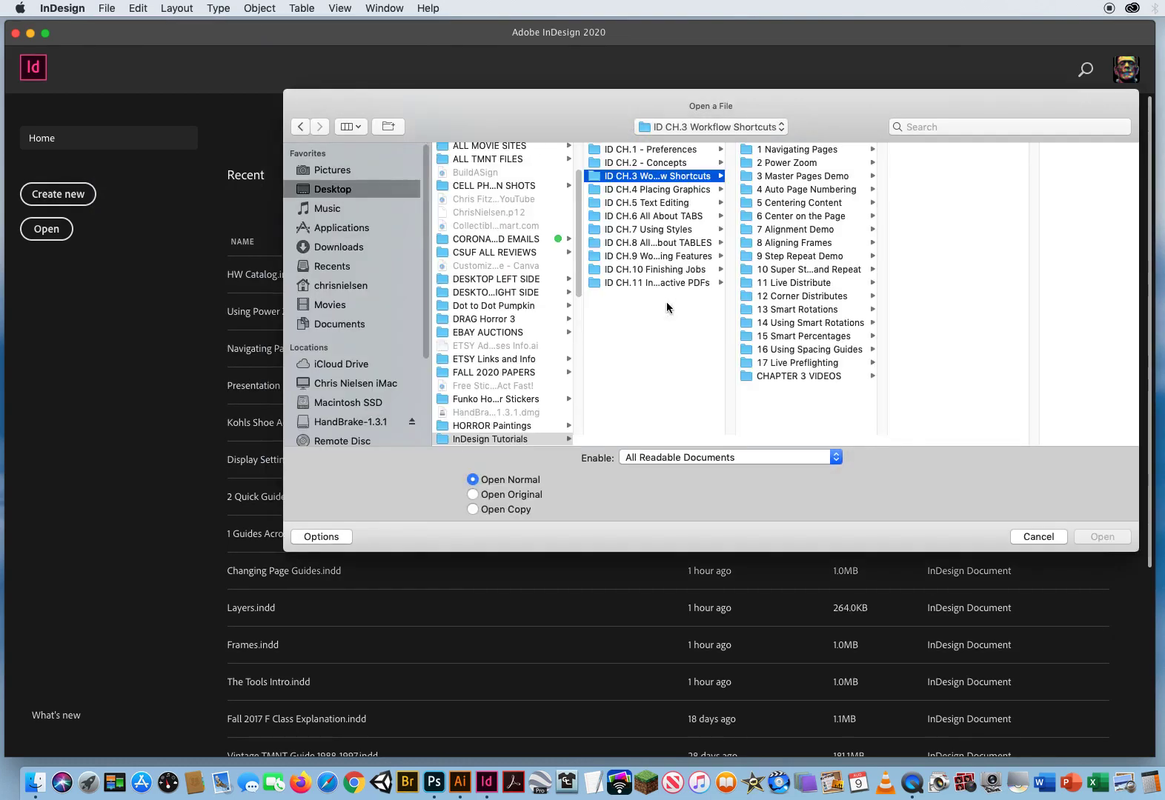
pyautogui.click(776, 192)
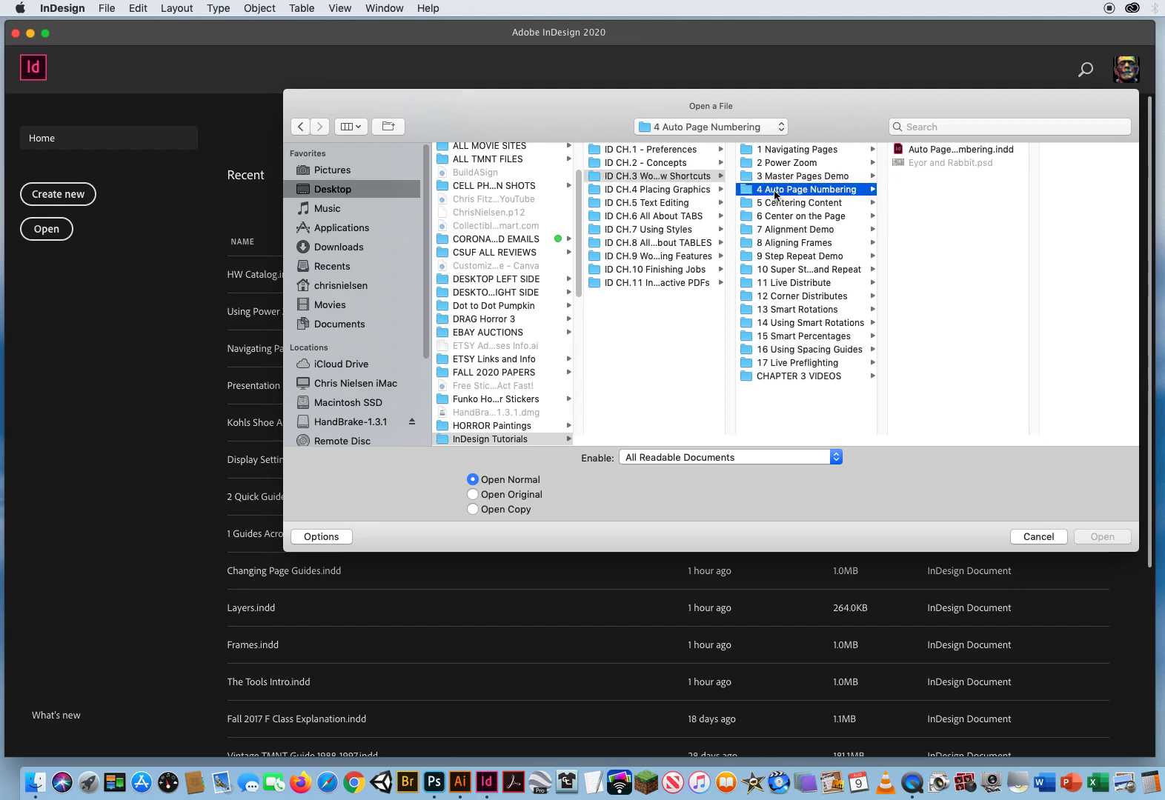
pyautogui.click(914, 150)
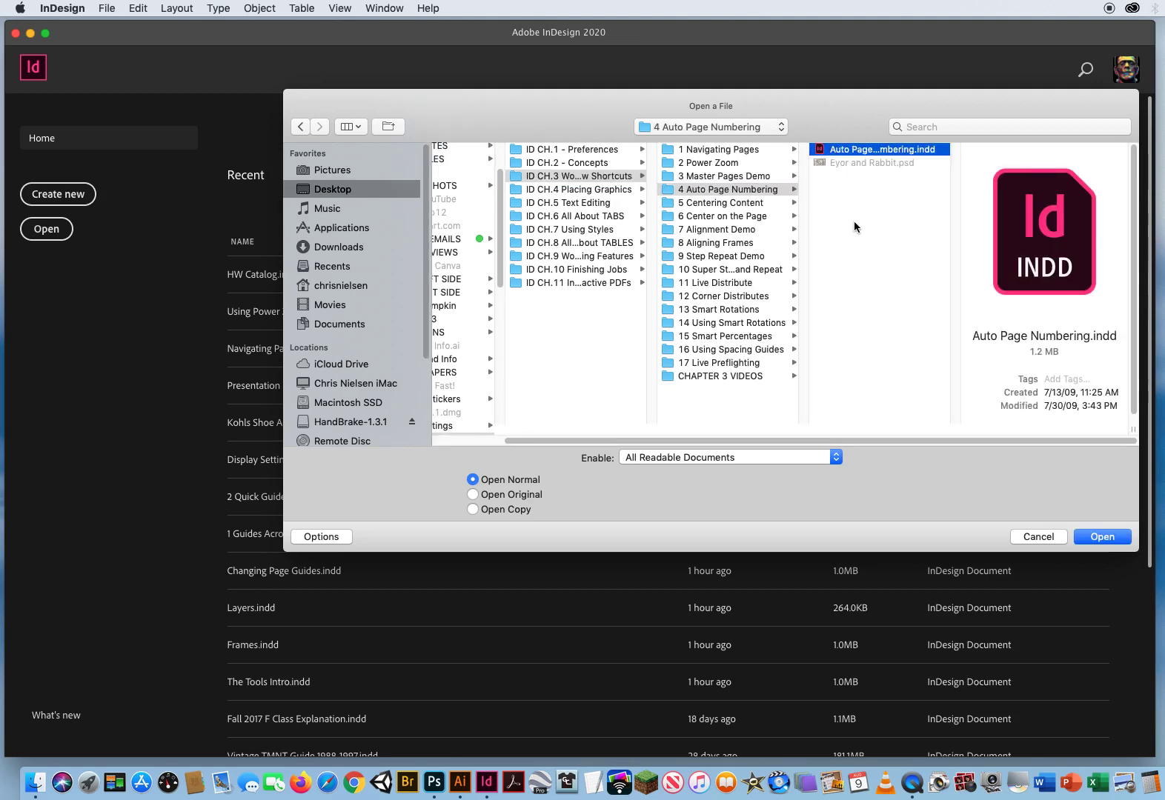
pyautogui.click(1103, 538)
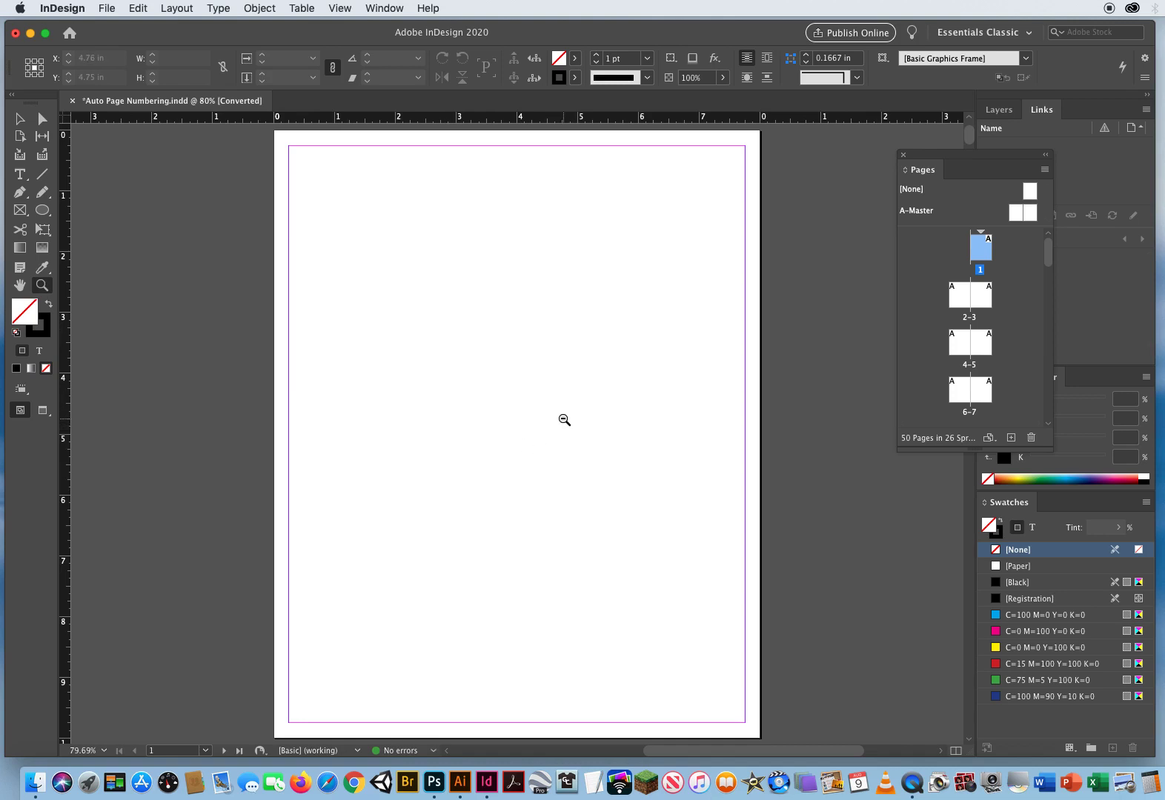
# - Look through the document's spreads at reduced size, first in Normal and also in Preview screen mode
pyautogui.keyDown('alt'); pyautogui.click(561, 421); pyautogui.keyUp('alt')
pyautogui.keyDown('alt'); pyautogui.click(541, 431); pyautogui.keyUp('alt')
pyautogui.keyDown('alt'); pyautogui.click(540, 433); pyautogui.keyUp('alt')
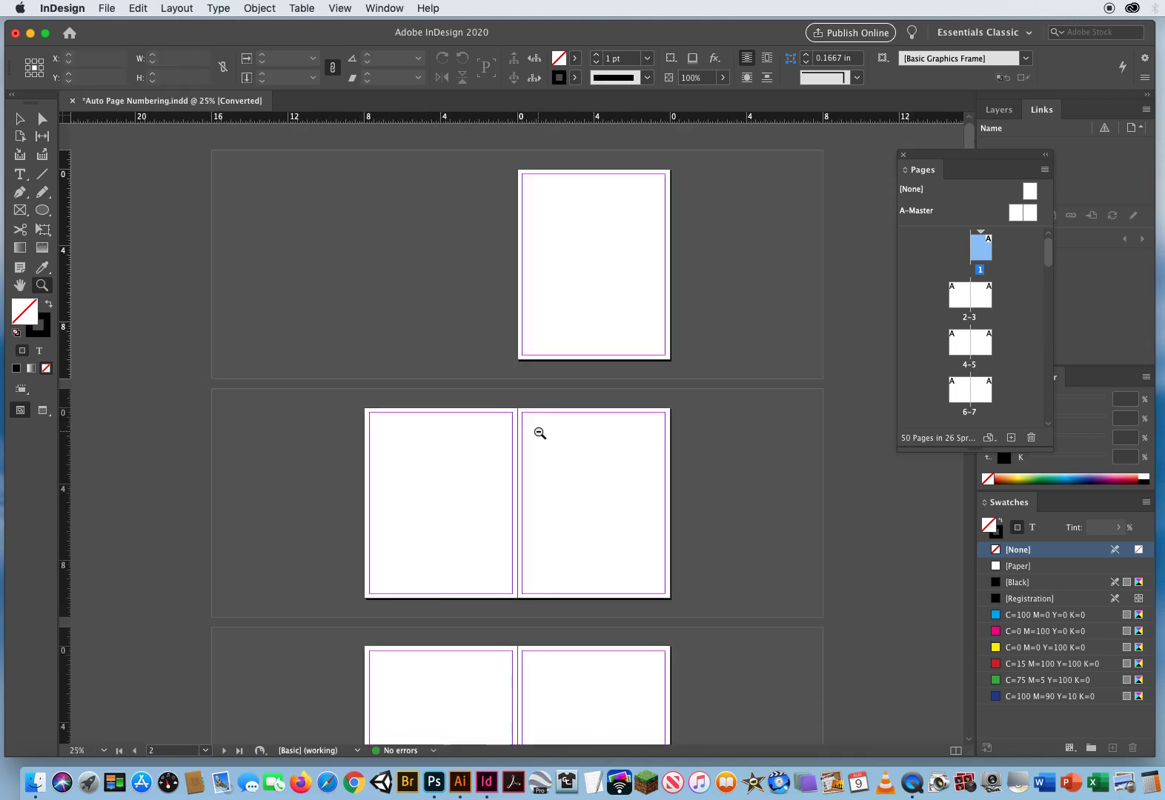
pyautogui.keyDown('alt'); pyautogui.click(539, 433); pyautogui.keyUp('alt')
pyautogui.moveTo(943, 169); pyautogui.dragTo(787, 168)
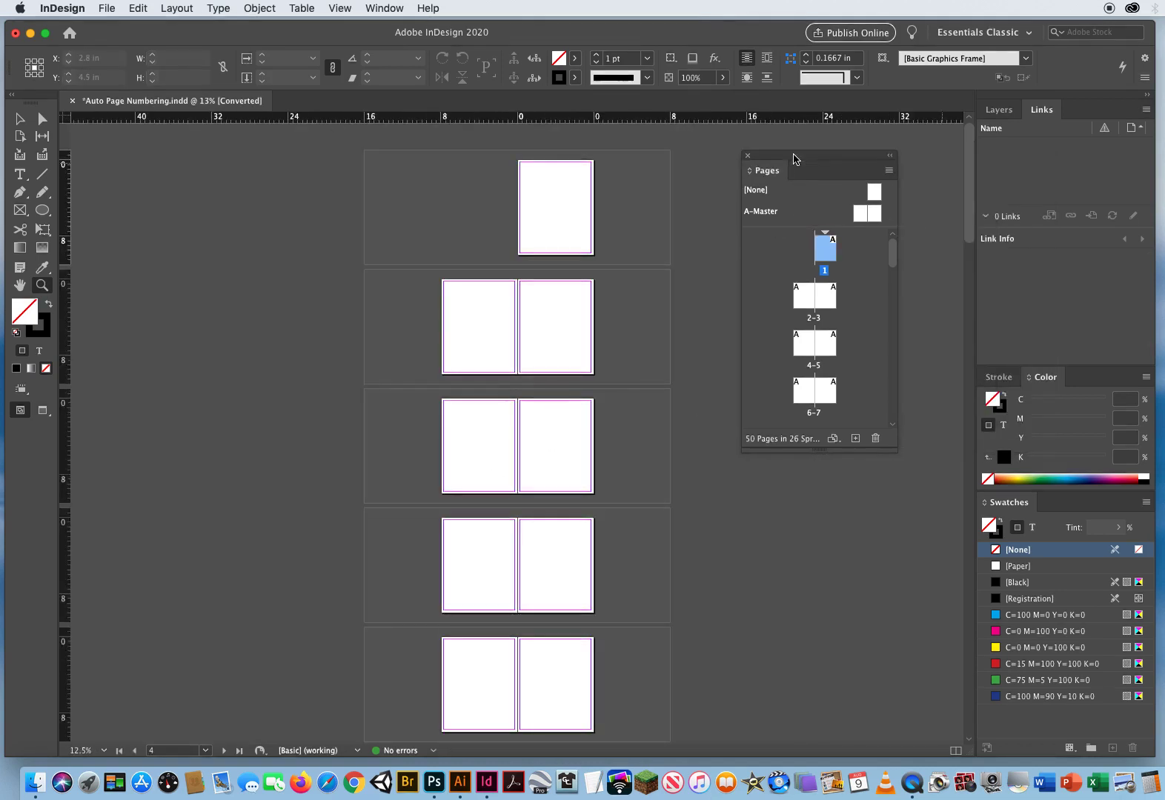
pyautogui.moveTo(969, 166); pyautogui.dragTo(932, 349)
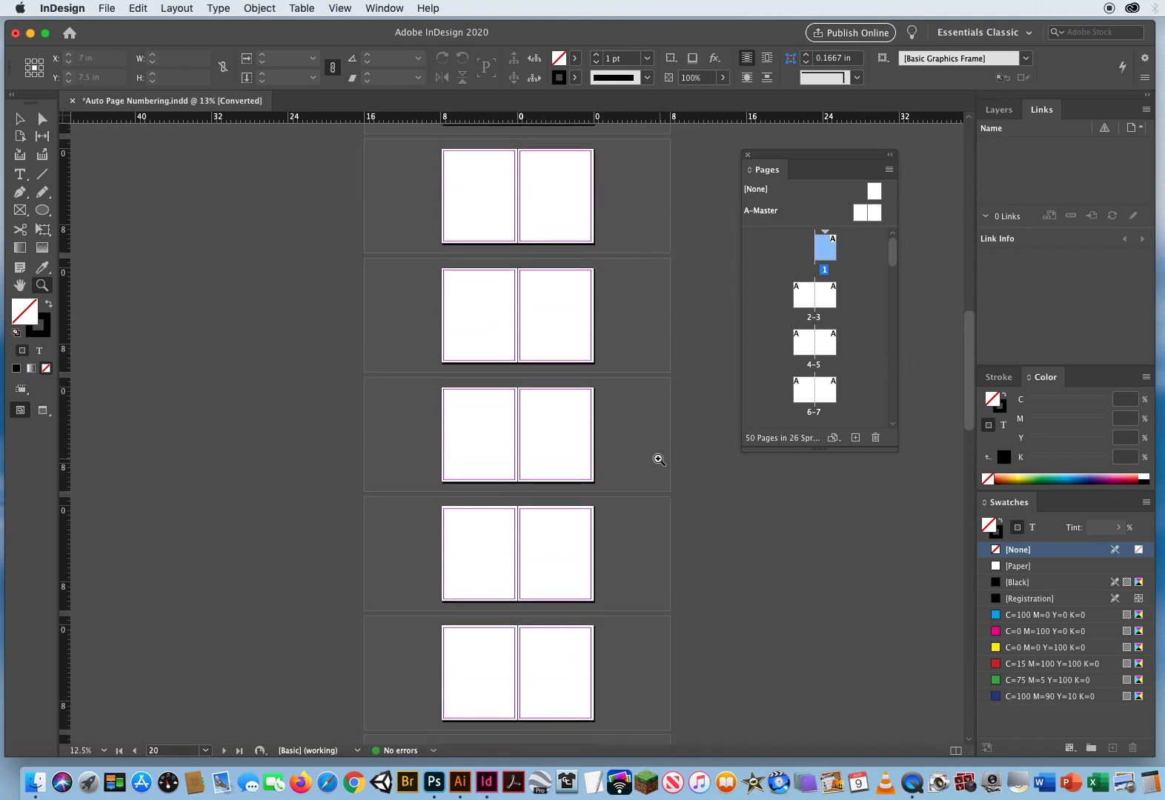
pyautogui.press('w')
pyautogui.click(538, 389)
pyautogui.click(540, 398)
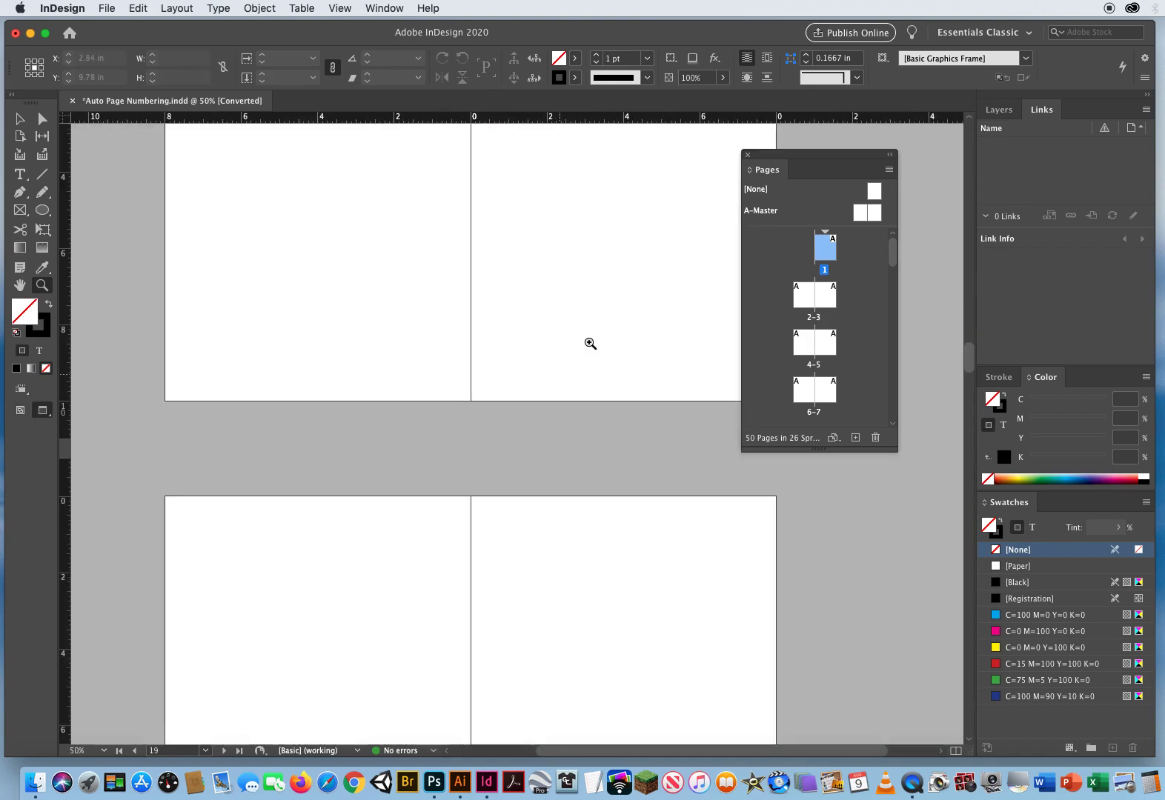
pyautogui.keyDown('alt'); pyautogui.click(594, 364); pyautogui.keyUp('alt')
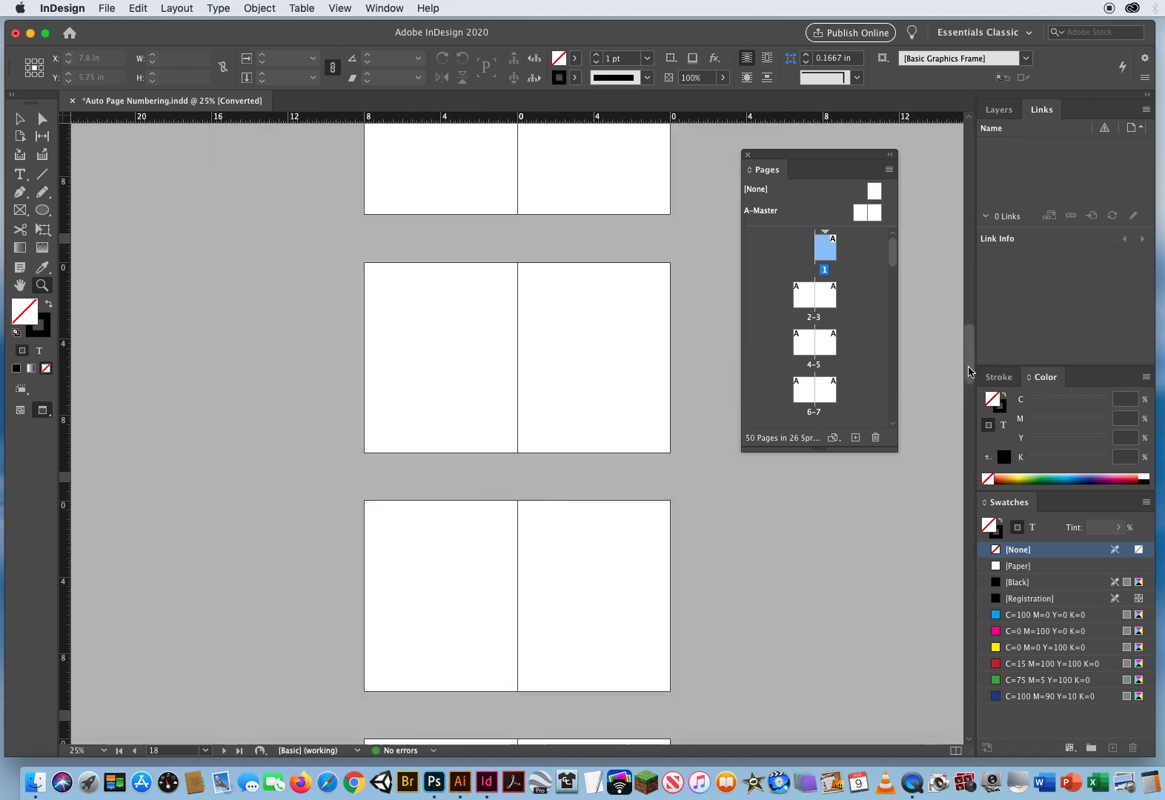
pyautogui.moveTo(967, 374); pyautogui.dragTo(958, 222)
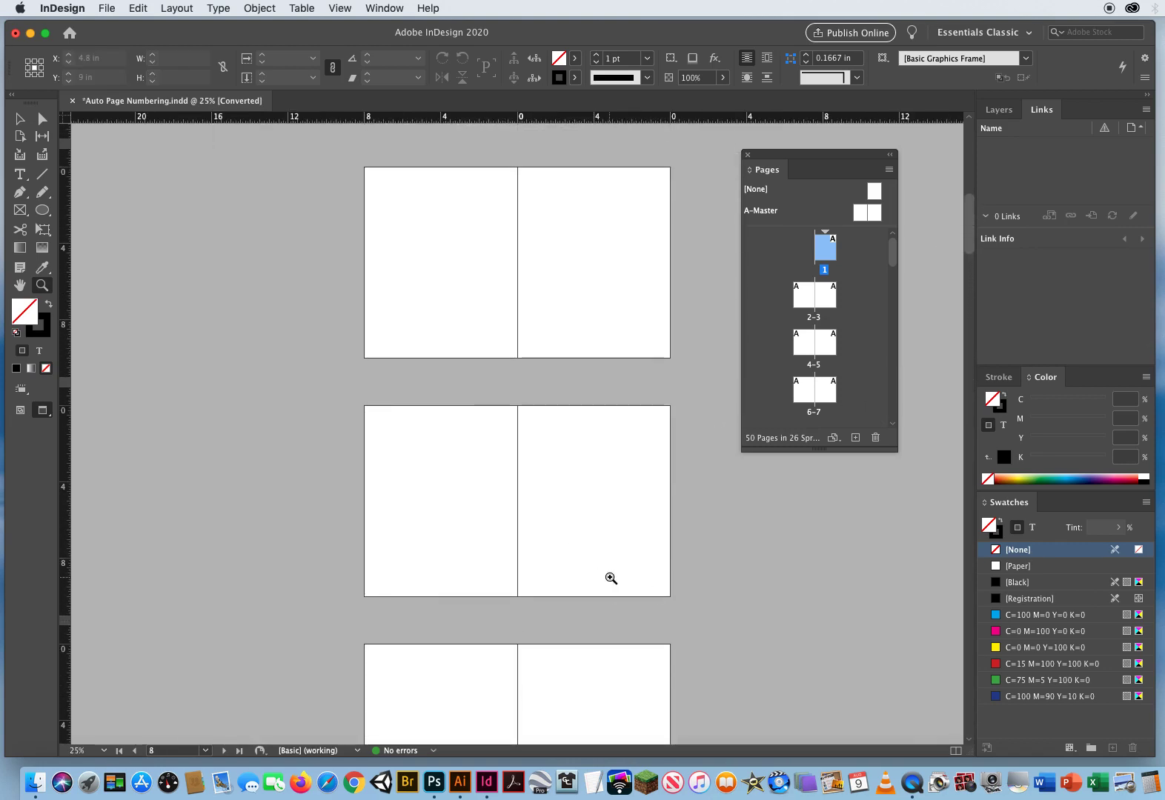
pyautogui.scroll(8, 944, 273)
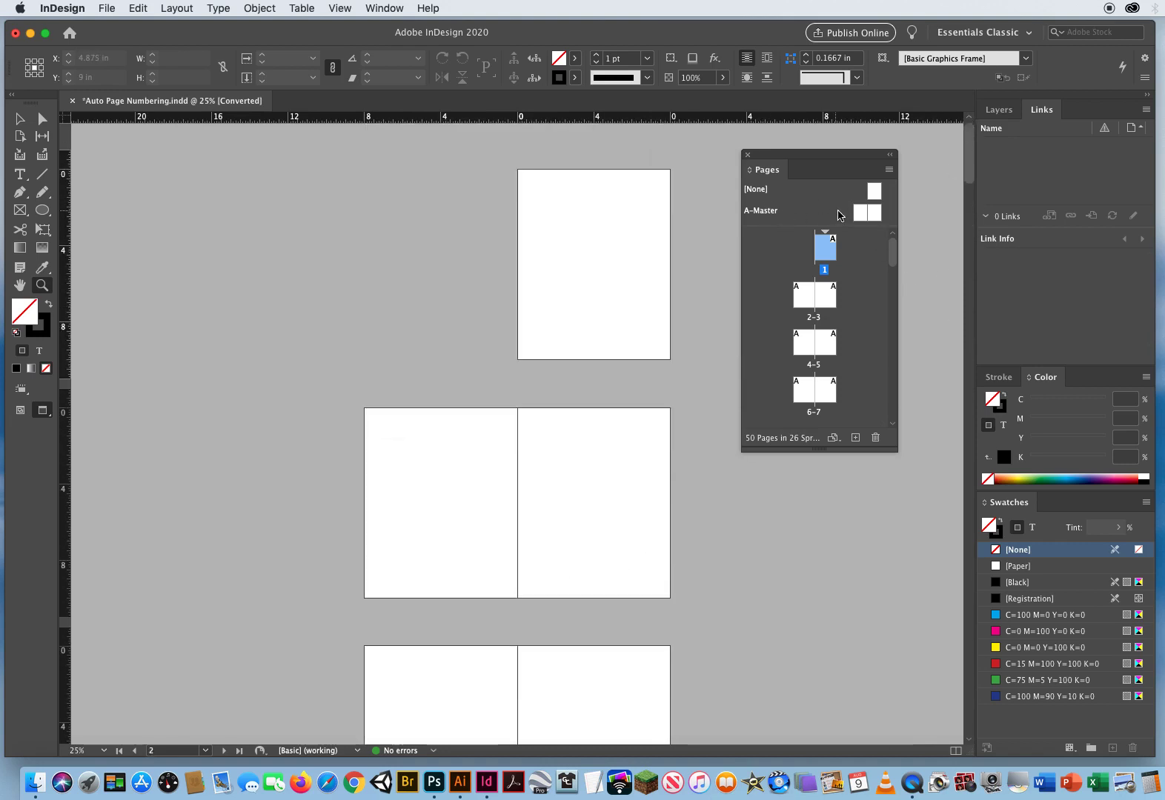
# - Open the A-Master spread in Normal screen mode and inspect the lower part of its left page
pyautogui.click(860, 214)
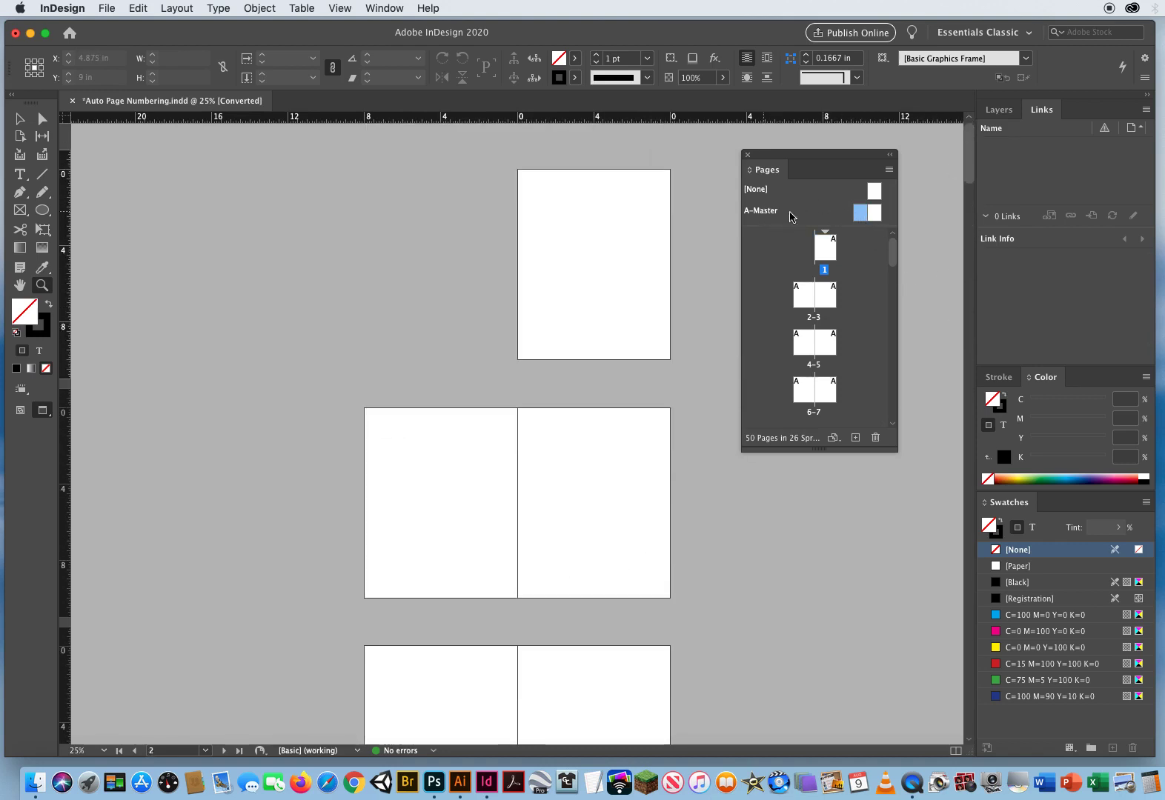
pyautogui.doubleClick(860, 214)
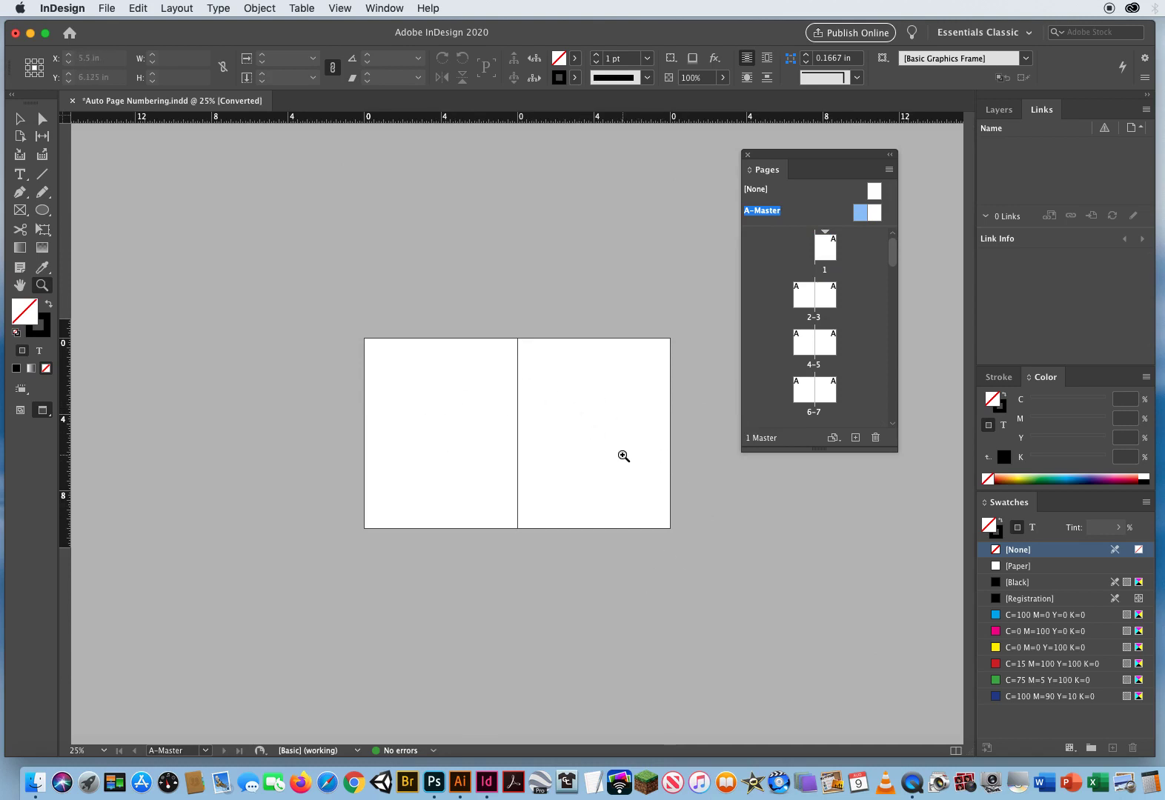
pyautogui.press('w')
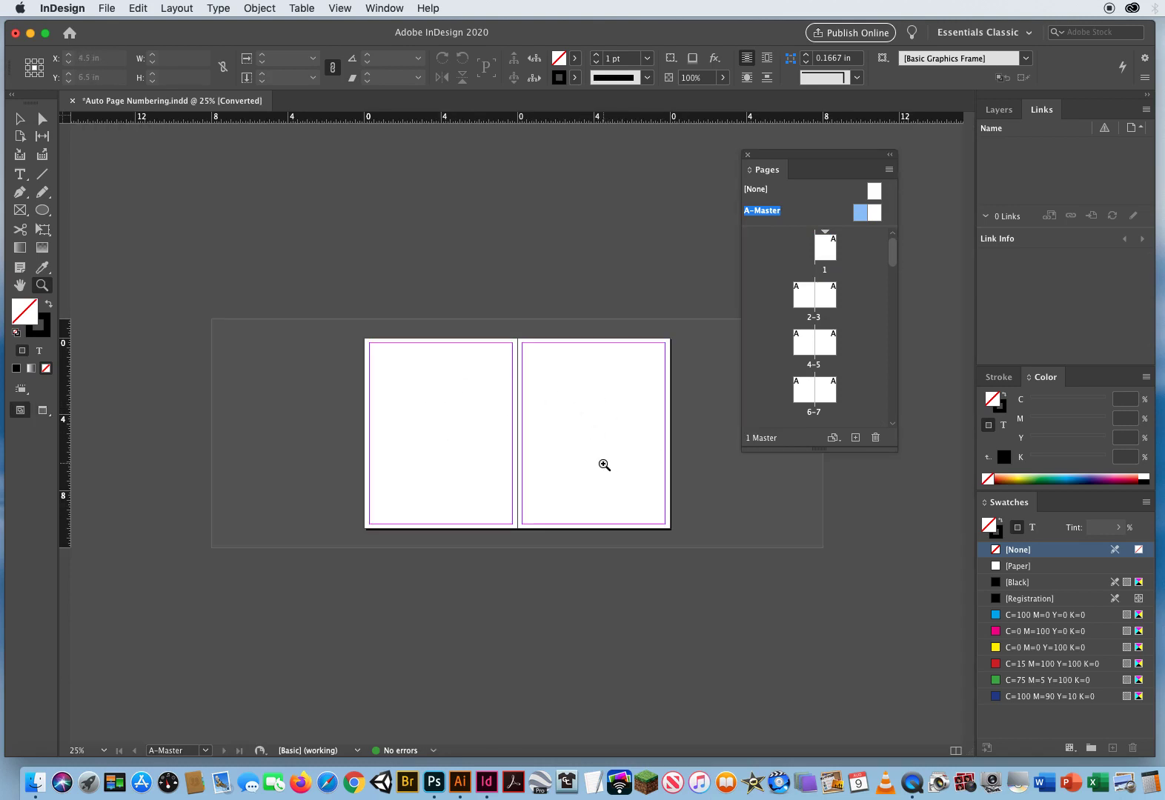
pyautogui.click(484, 461)
pyautogui.click(439, 503)
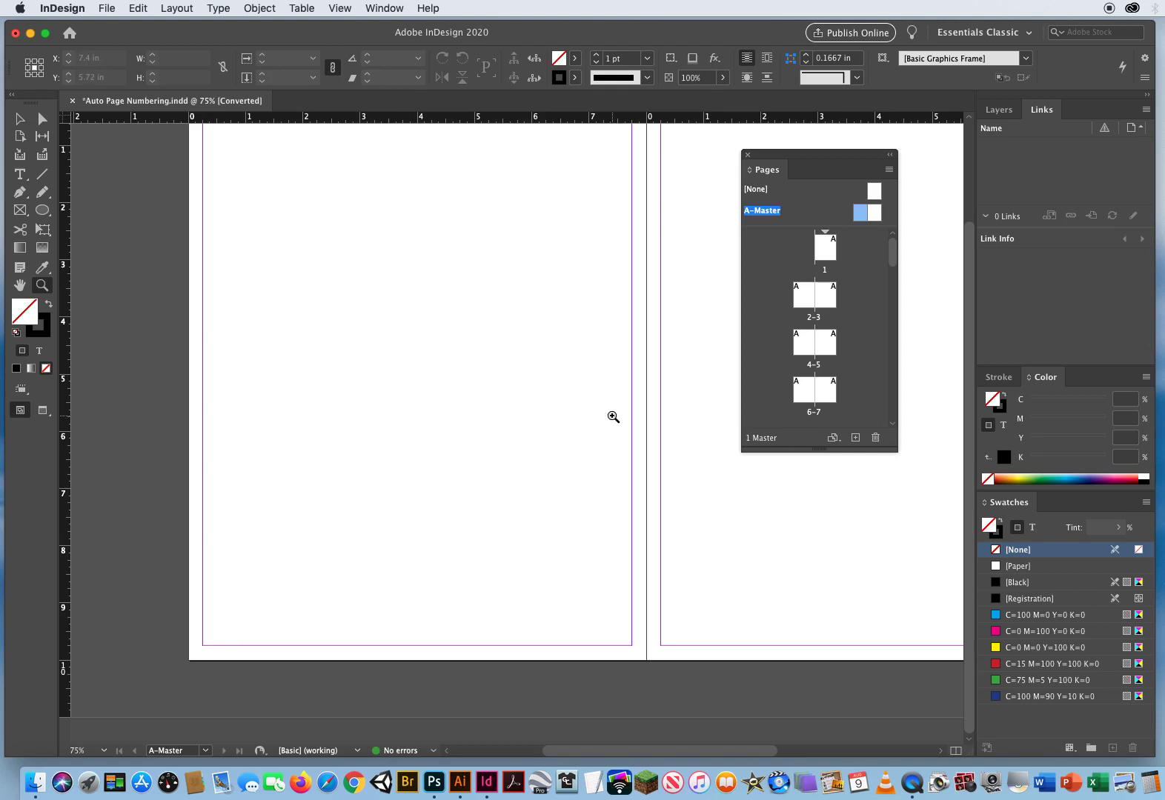
# - Add a text frame about 0.91 by 0.875 in at page 2's lower outer margin corner containing "2" at 50 pt
pyautogui.doubleClick(802, 301)
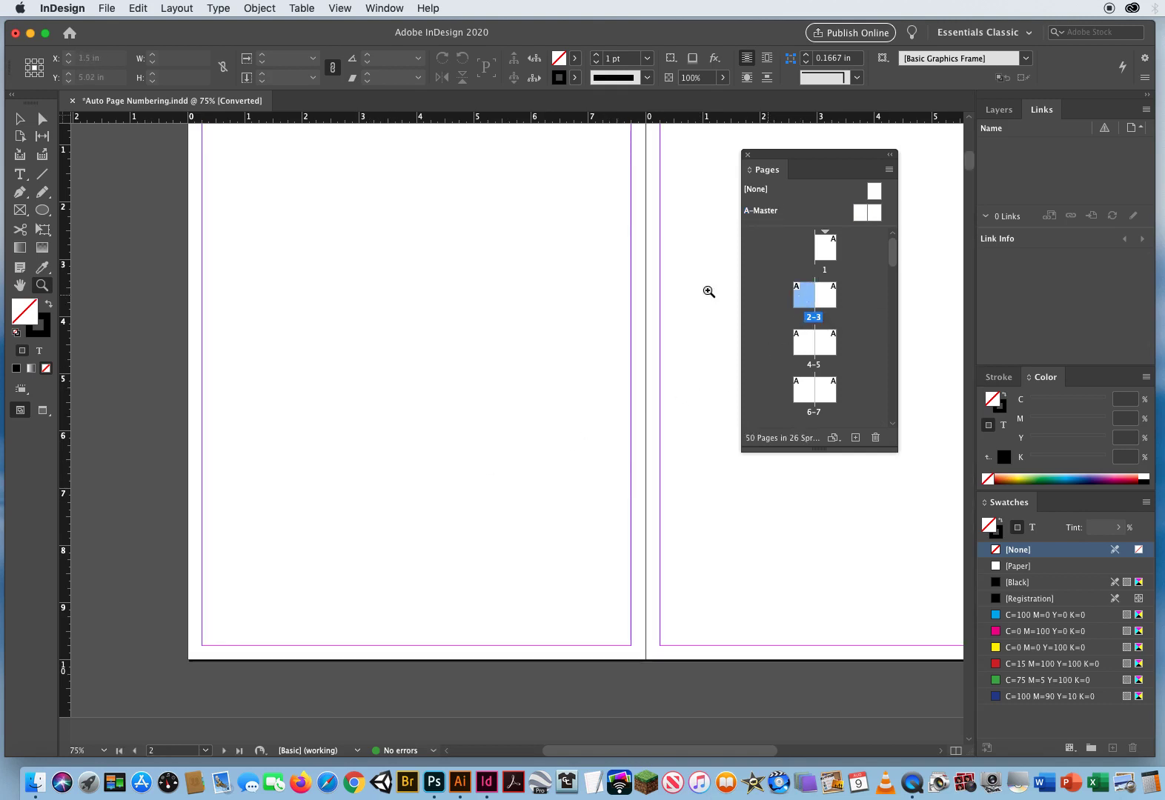
pyautogui.click(19, 176)
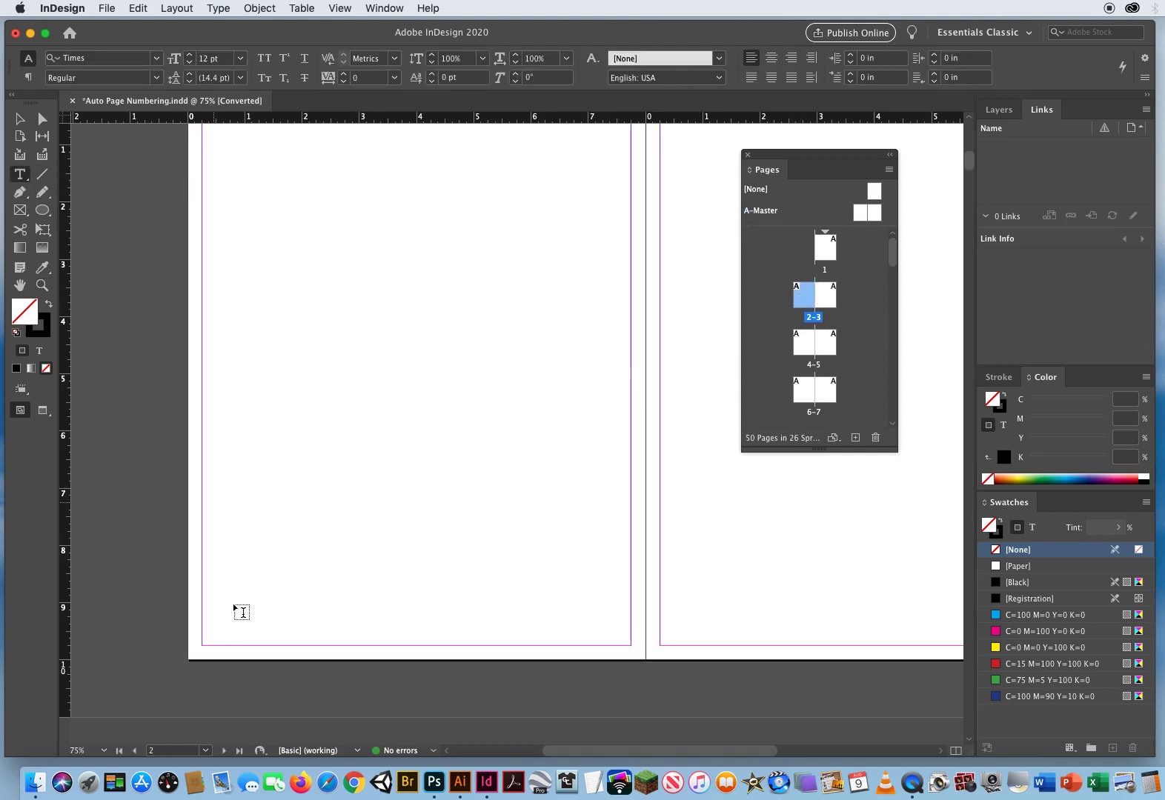
pyautogui.moveTo(203, 596); pyautogui.dragTo(255, 647)
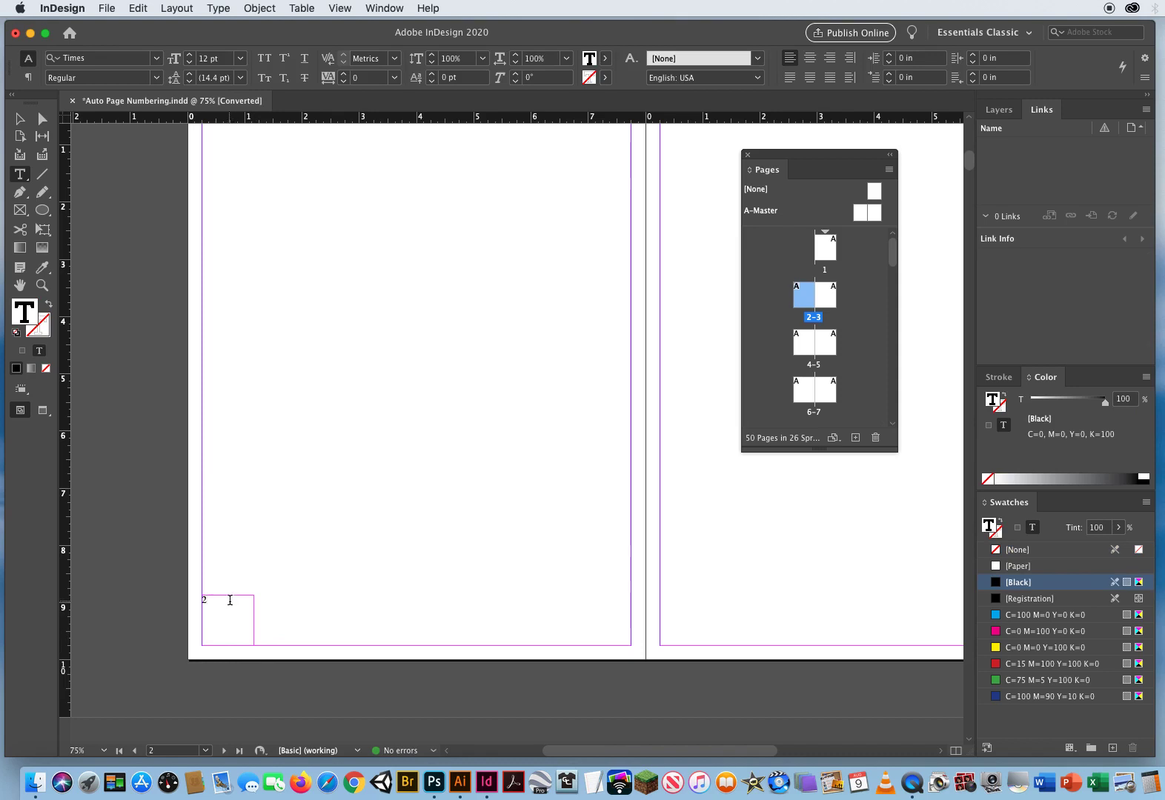
pyautogui.moveTo(230, 600); pyautogui.dragTo(203, 600)
pyautogui.click(191, 59)
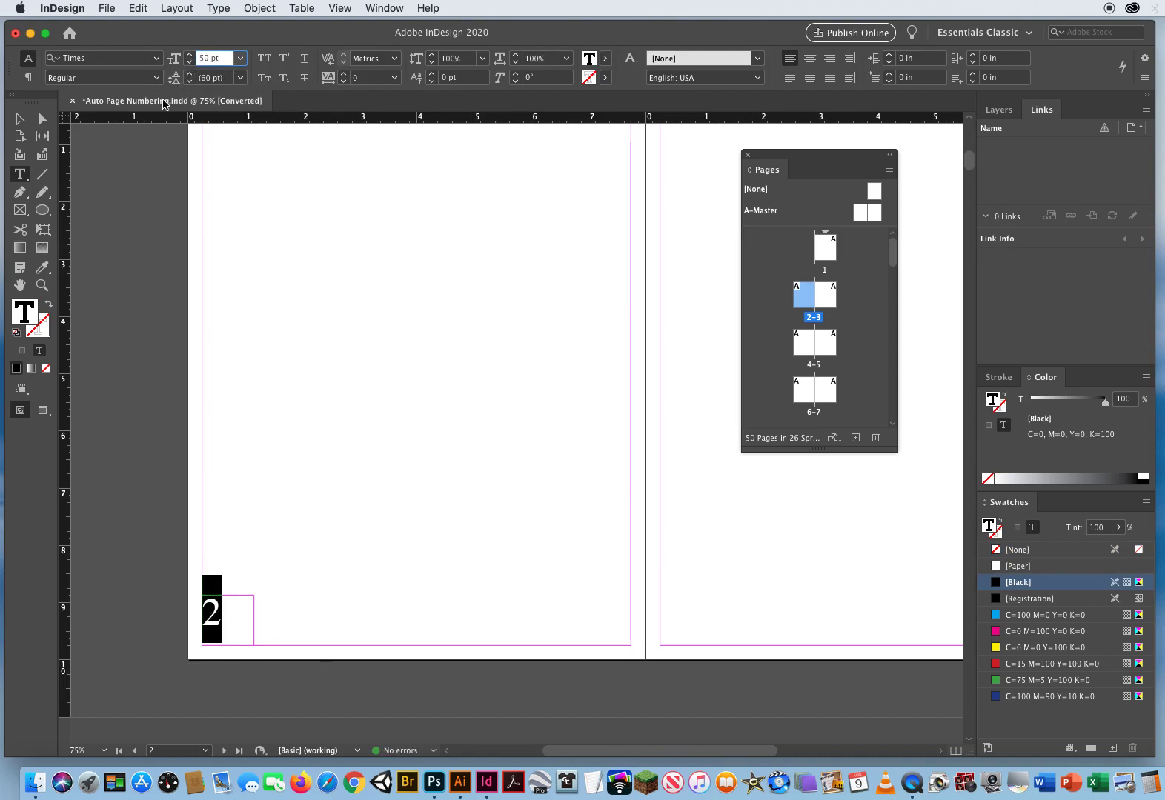
pyautogui.press('Escape')
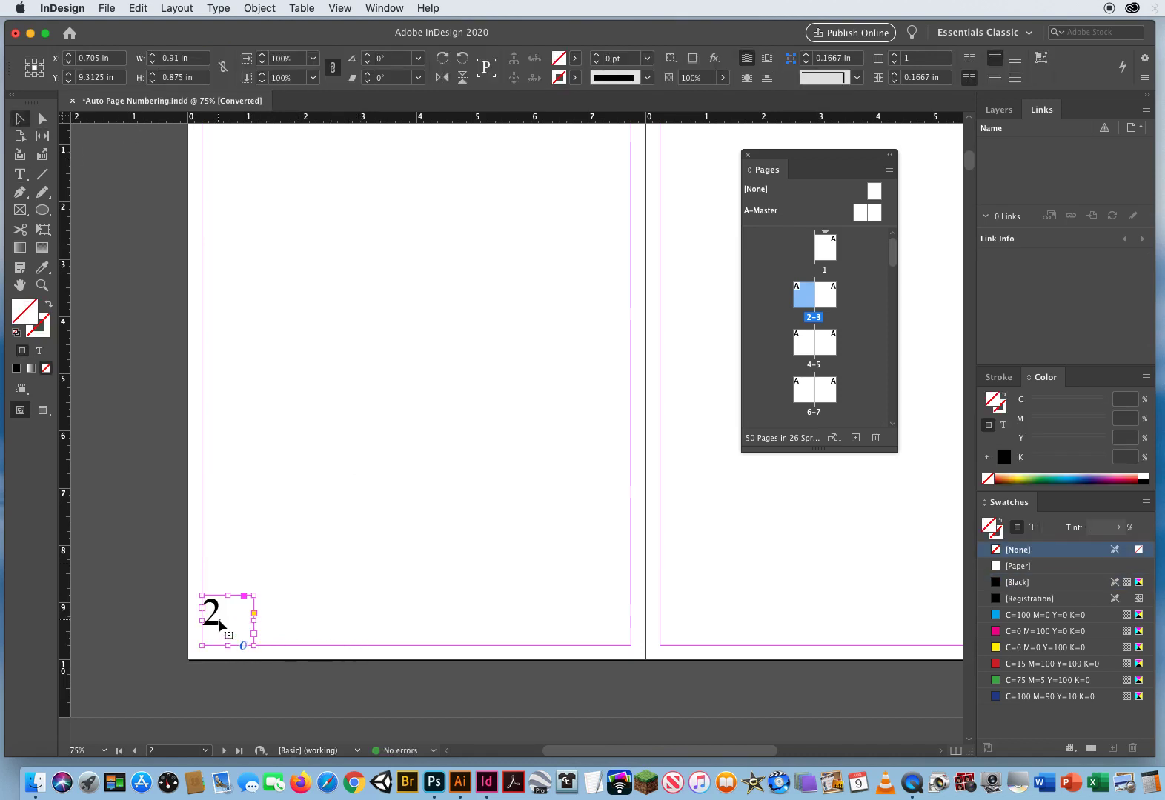
# - Copy the page 2 number frame to the lower outer margin corner of page 3 and change its text to 3
pyautogui.moveTo(220, 625); pyautogui.dragTo(940, 623)
pyautogui.moveTo(856, 618); pyautogui.dragTo(436, 577)
pyautogui.click(20, 174)
pyautogui.write('3')
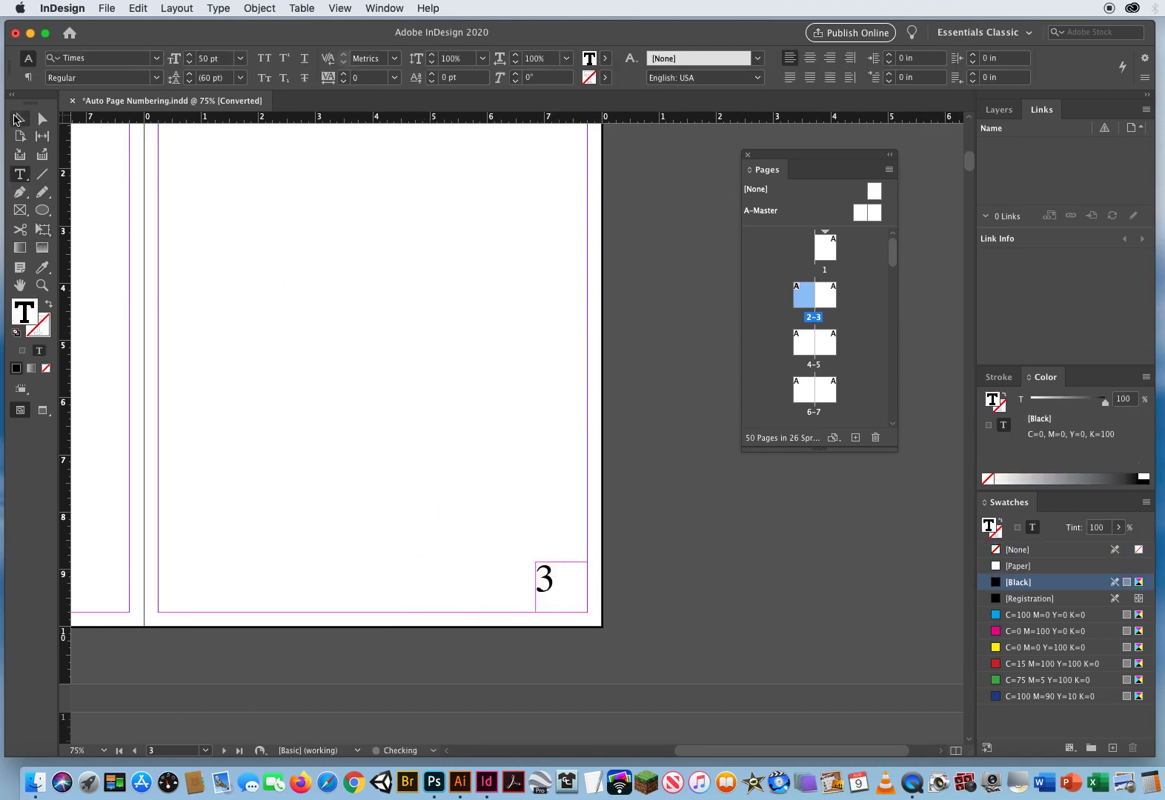
pyautogui.click(17, 119)
# - Draw a text frame about 1 by 0.93 in at page 5's lower outer margin corner and insert the page number 5
pyautogui.scroll(-8, 418, 637)
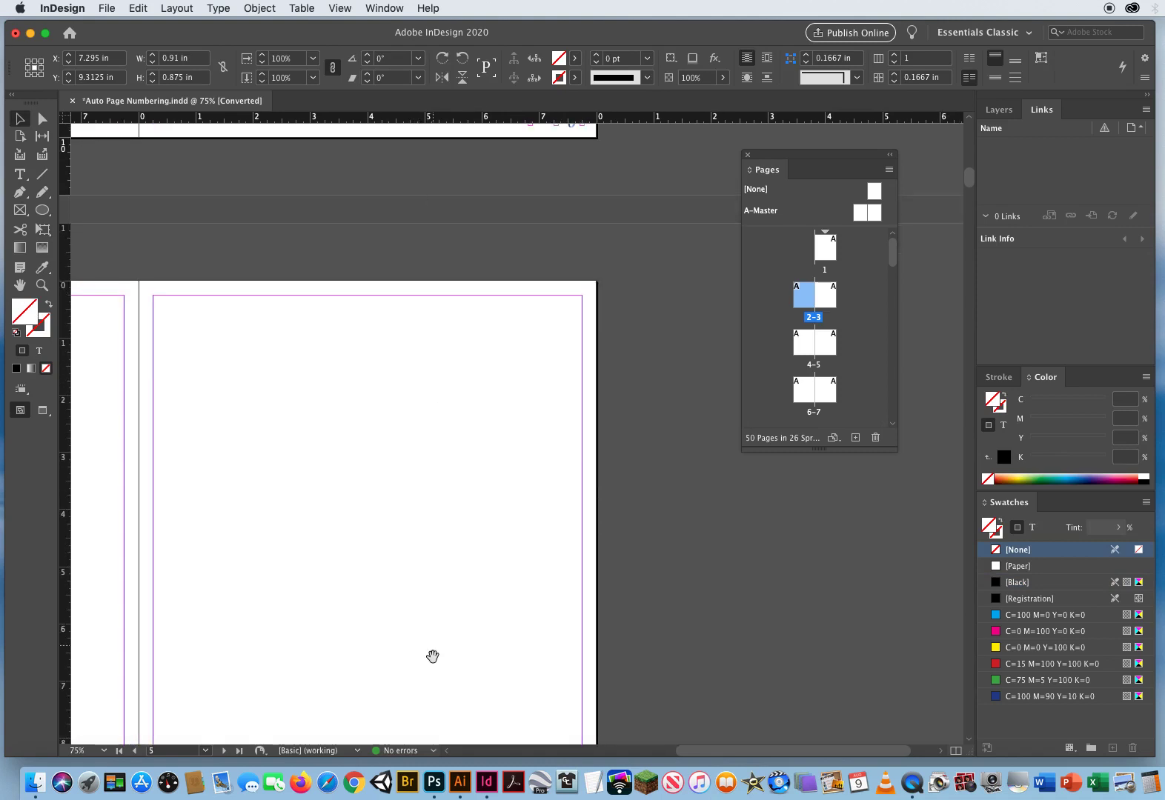
pyautogui.moveTo(432, 656); pyautogui.dragTo(449, 400)
pyautogui.click(20, 174)
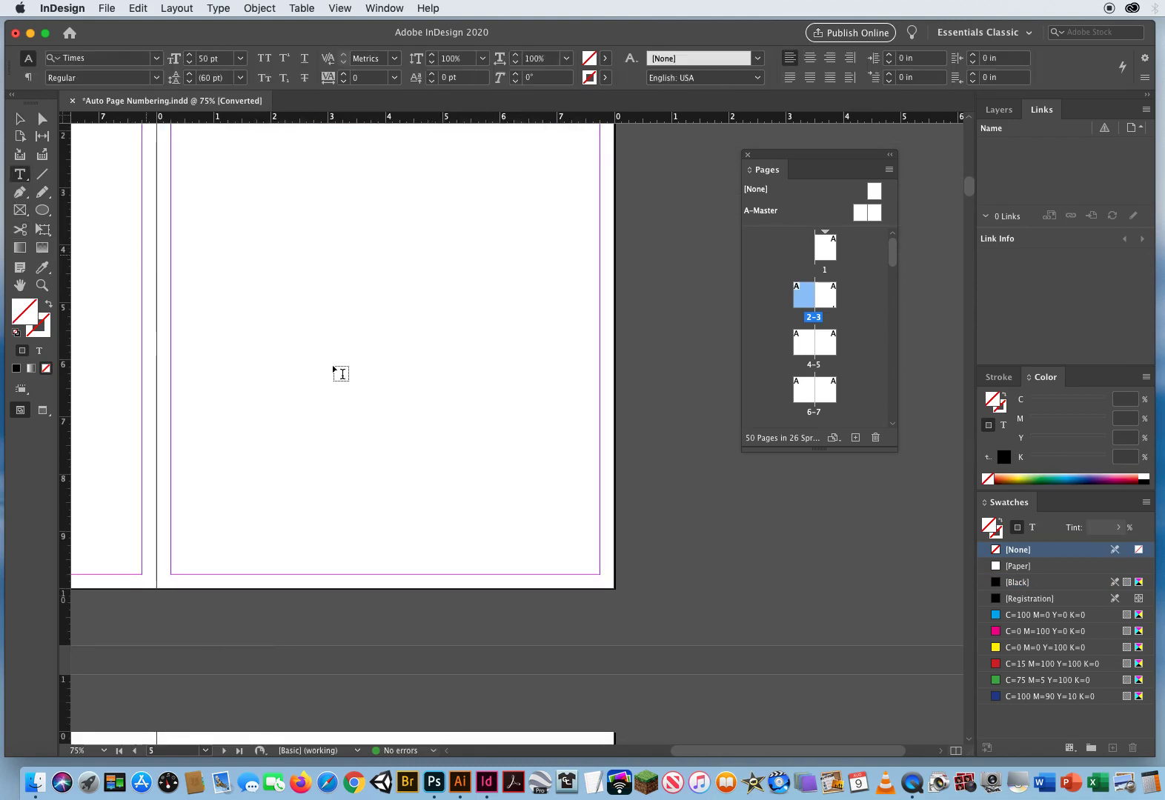
pyautogui.moveTo(542, 521); pyautogui.dragTo(601, 575)
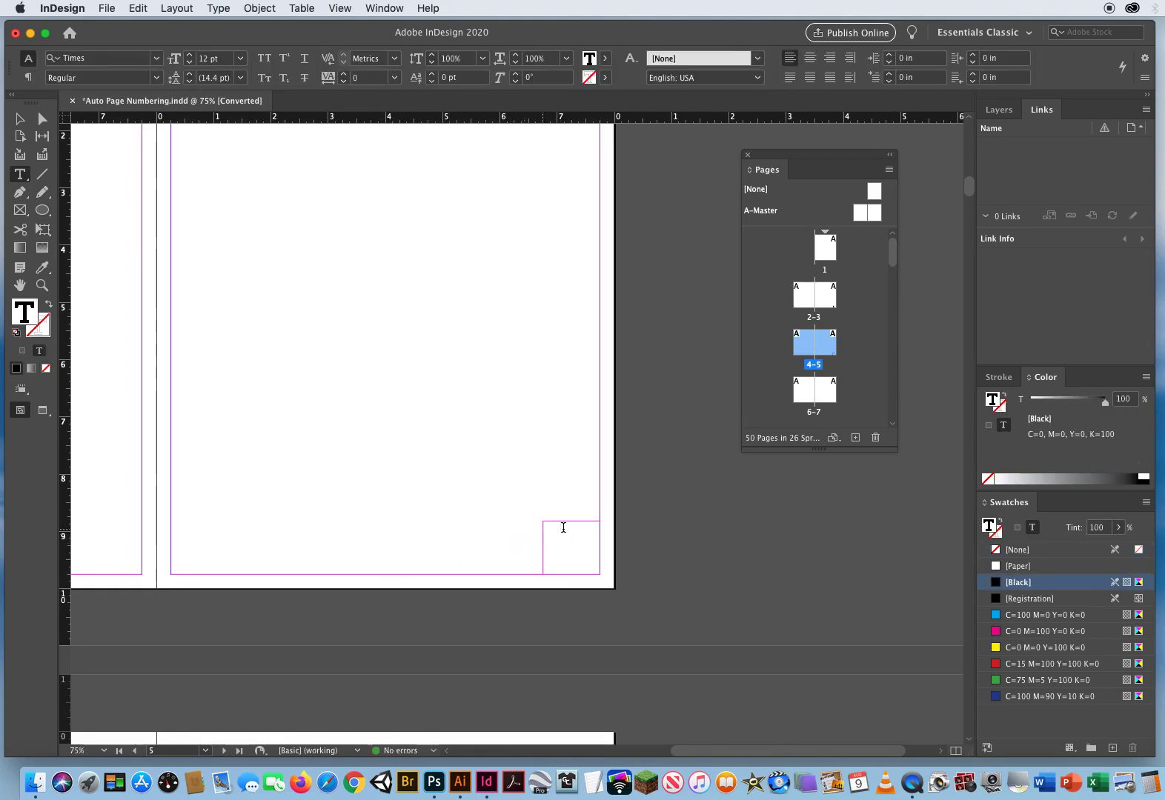
pyautogui.press('super+shift+alt+n')
# - Set the page number on page 5 to a font size of 50 pt
pyautogui.moveTo(558, 528); pyautogui.dragTo(455, 513)
pyautogui.click(231, 59)
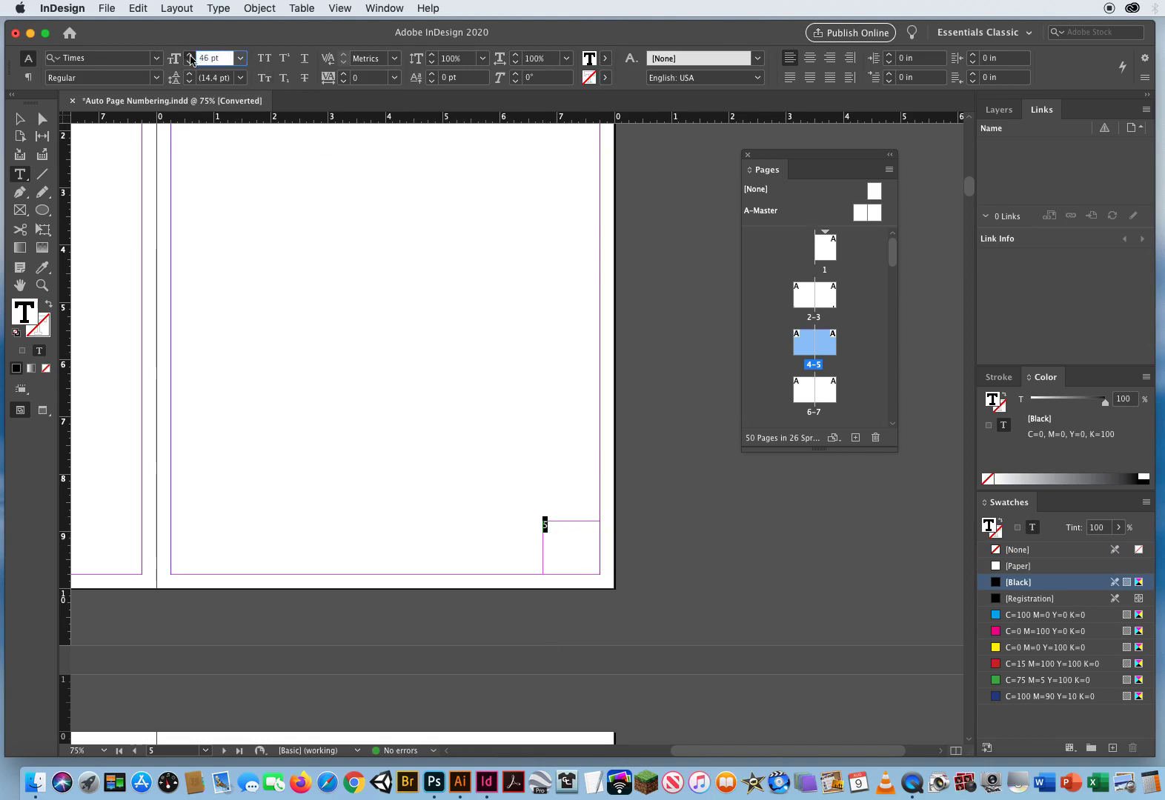
pyautogui.click(190, 55)
pyautogui.click(190, 55)
pyautogui.click(190, 55)
pyautogui.click(189, 61)
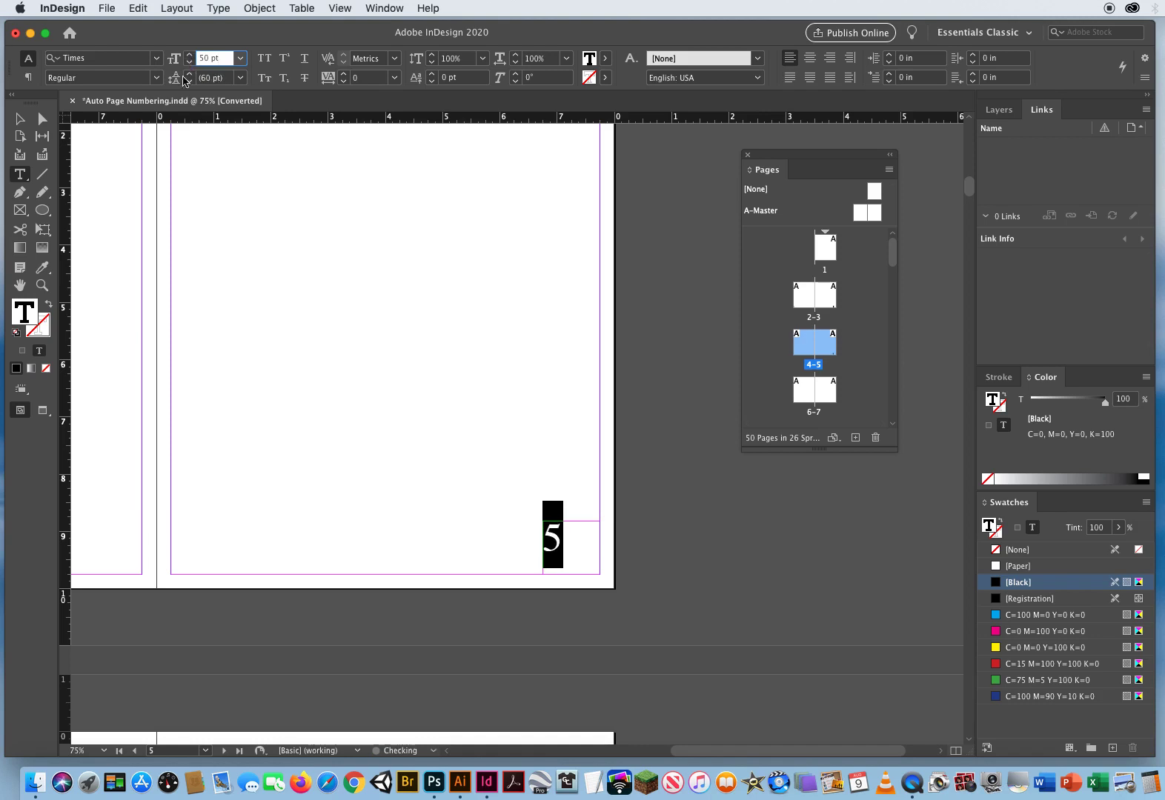
pyautogui.click(20, 118)
pyautogui.click(372, 382)
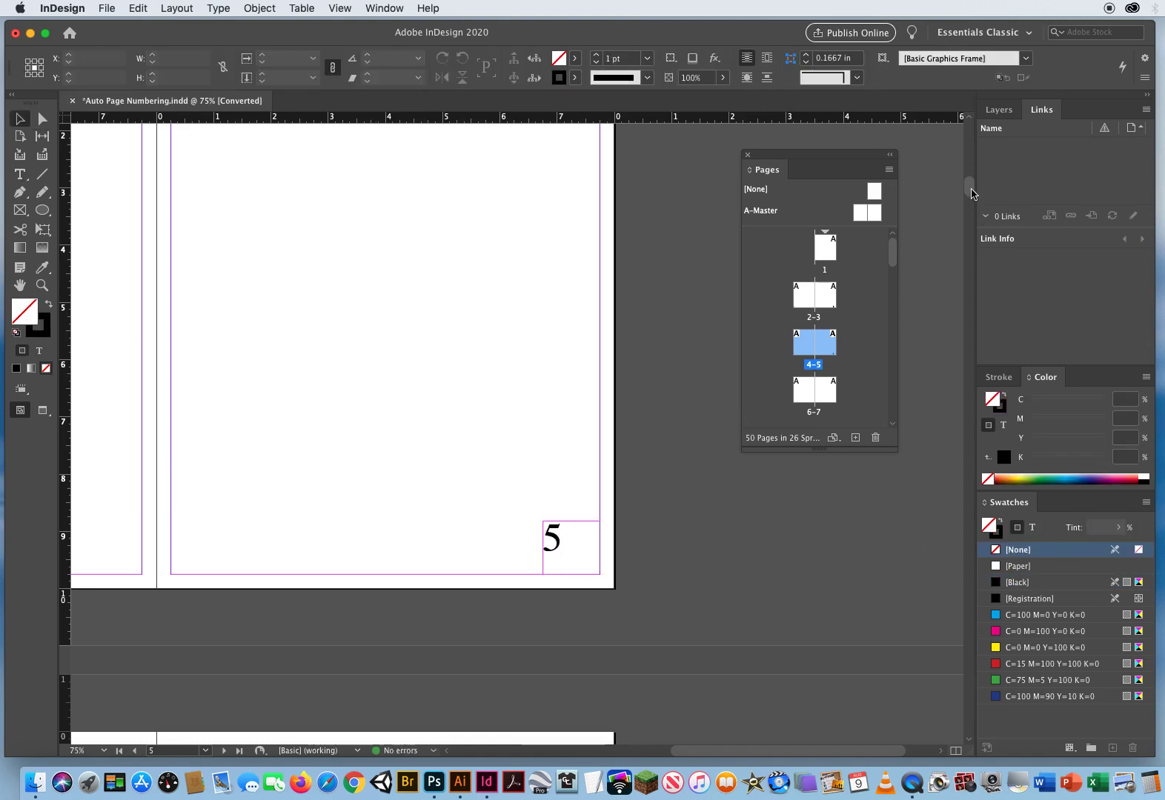
# - Delete the manually placed page number frames on pages 3, 2 and 5
pyautogui.moveTo(972, 191); pyautogui.dragTo(946, 166)
pyautogui.moveTo(463, 478); pyautogui.dragTo(669, 596)
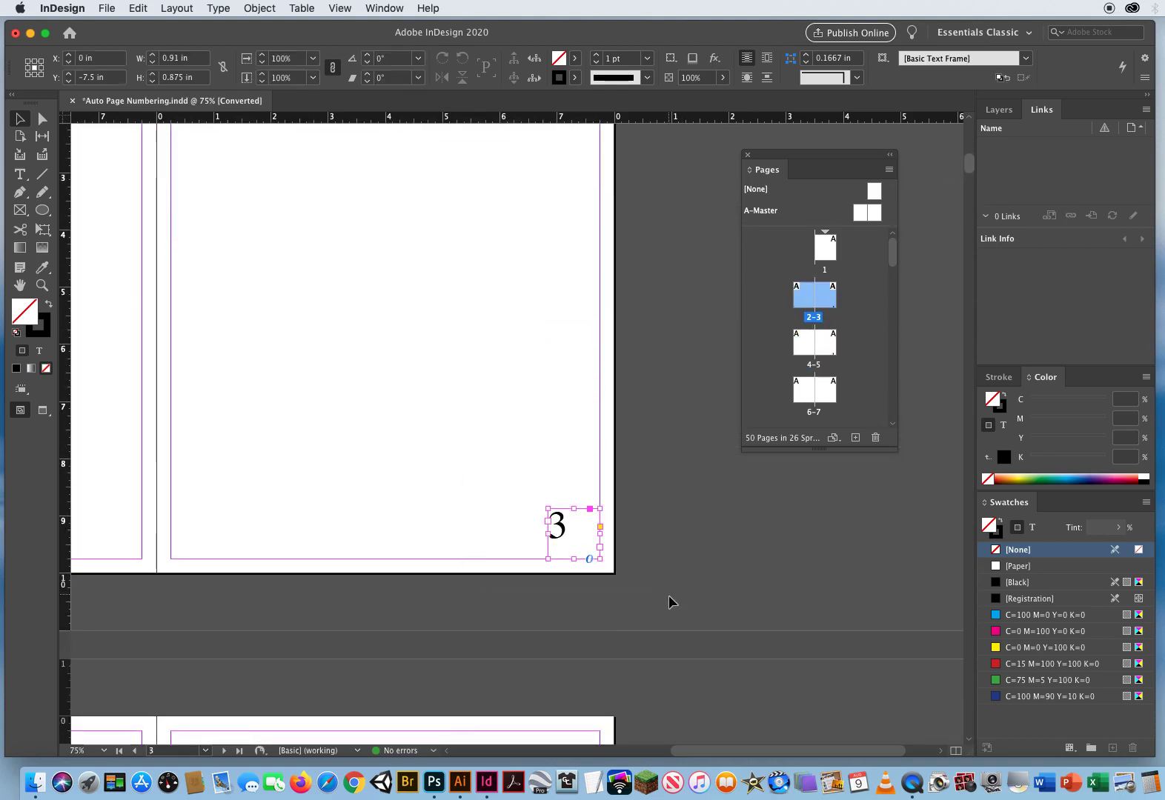
pyautogui.press('Delete')
pyautogui.moveTo(357, 528); pyautogui.dragTo(1098, 518)
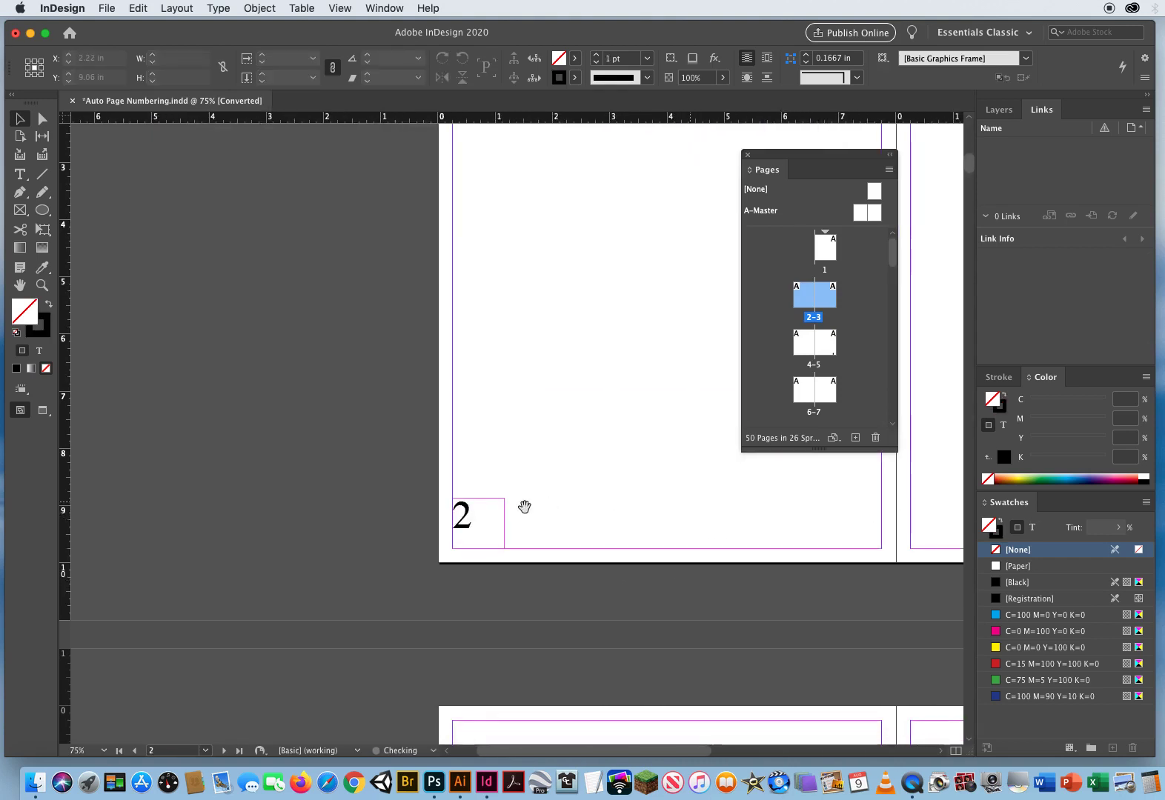
pyautogui.moveTo(558, 486); pyautogui.dragTo(444, 550)
pyautogui.press('Delete')
pyautogui.moveTo(661, 631); pyautogui.dragTo(221, 39)
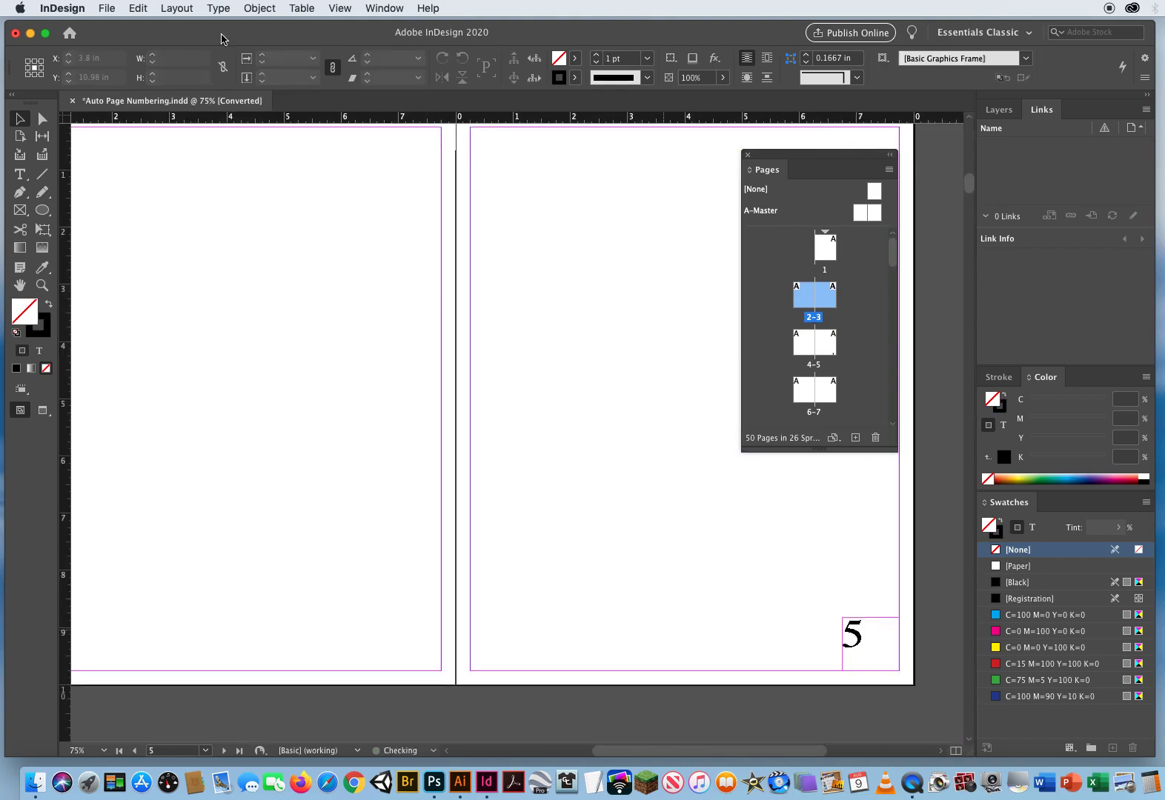
pyautogui.moveTo(372, 505); pyautogui.dragTo(548, 591)
pyautogui.press('Delete')
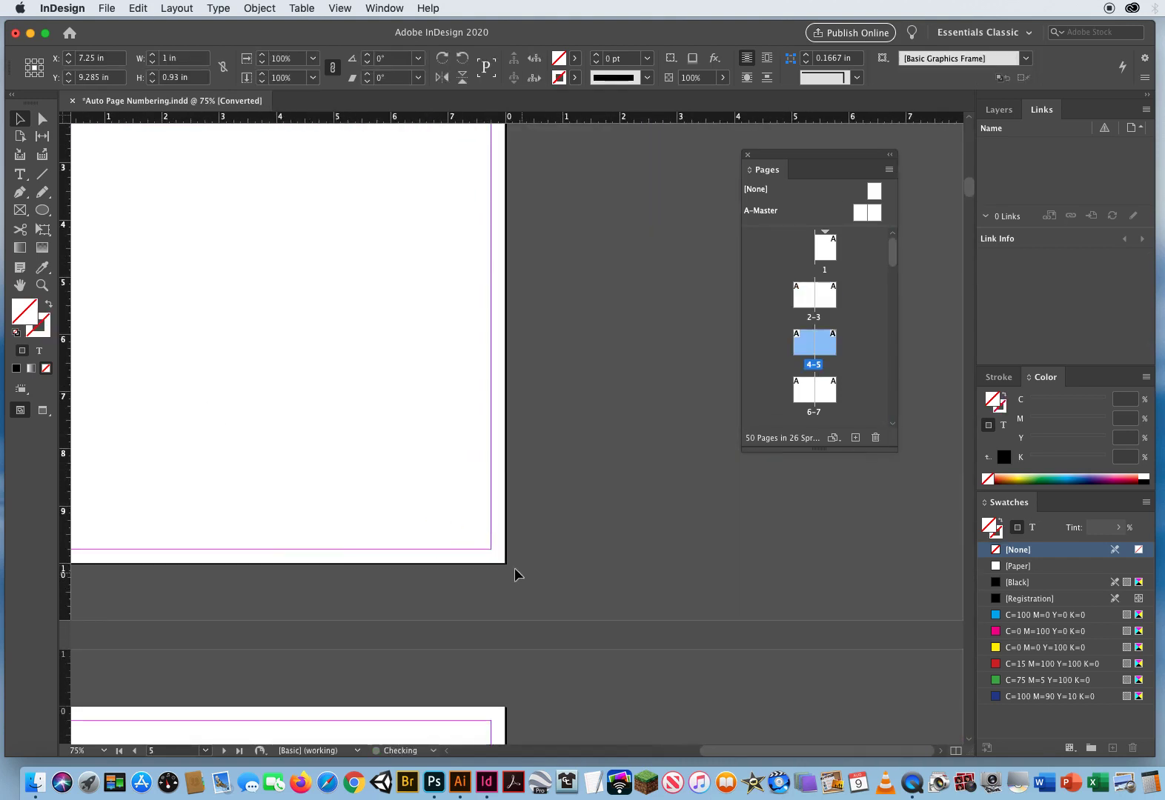
pyautogui.moveTo(250, 247); pyautogui.dragTo(424, 307)
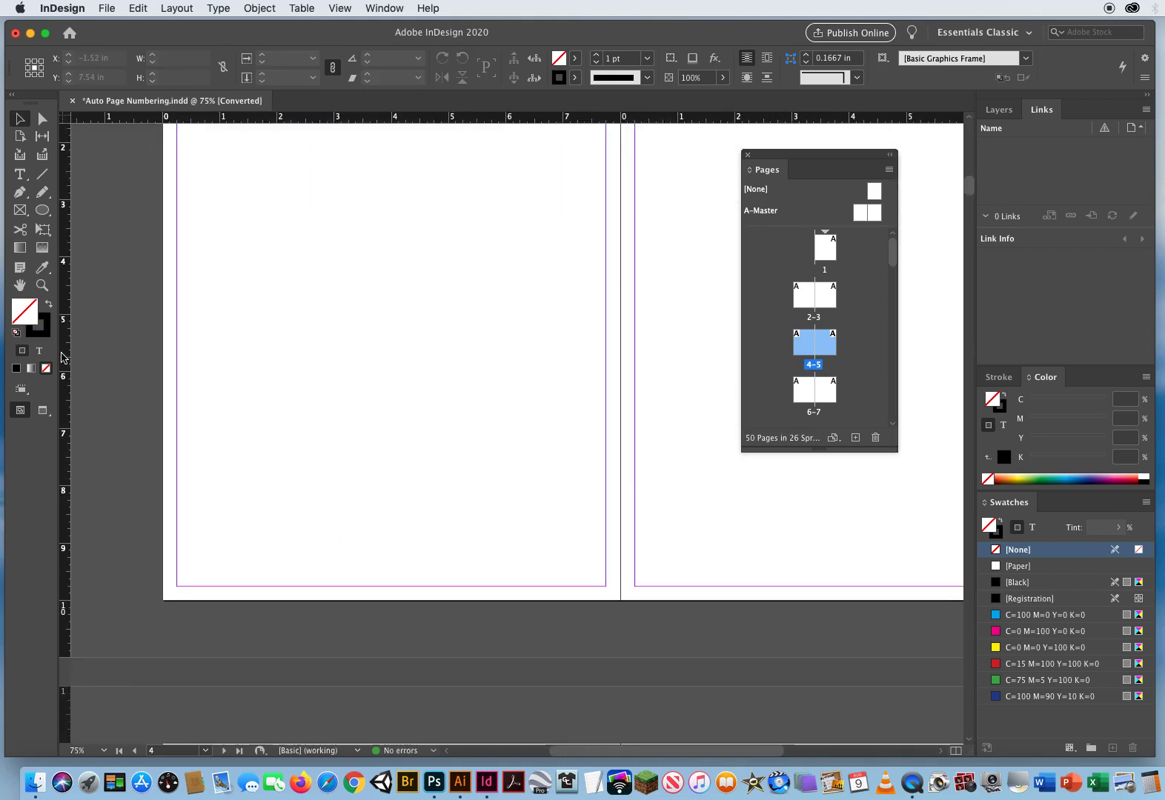
pyautogui.click(42, 284)
pyautogui.keyDown('alt'); pyautogui.click(461, 411); pyautogui.keyUp('alt')
pyautogui.keyDown('alt'); pyautogui.click(461, 411); pyautogui.keyUp('alt')
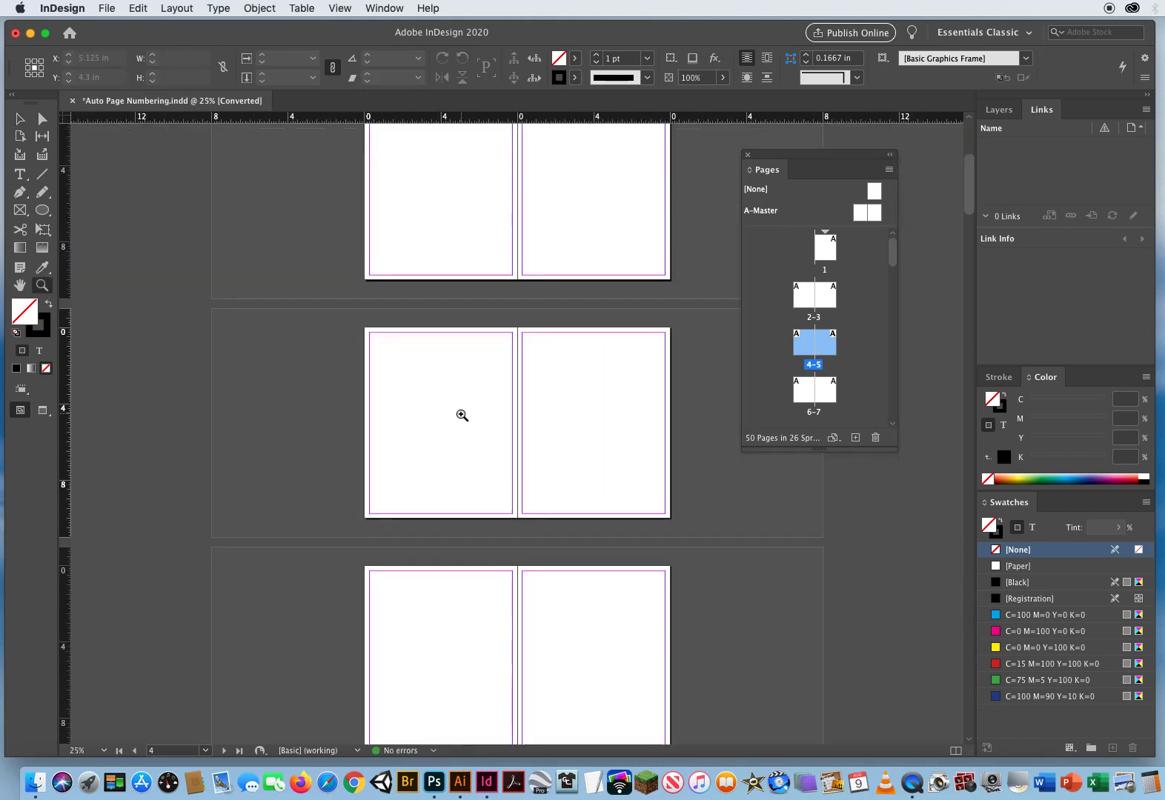
pyautogui.moveTo(473, 252); pyautogui.dragTo(442, 494)
pyautogui.moveTo(514, 376); pyautogui.dragTo(476, 513)
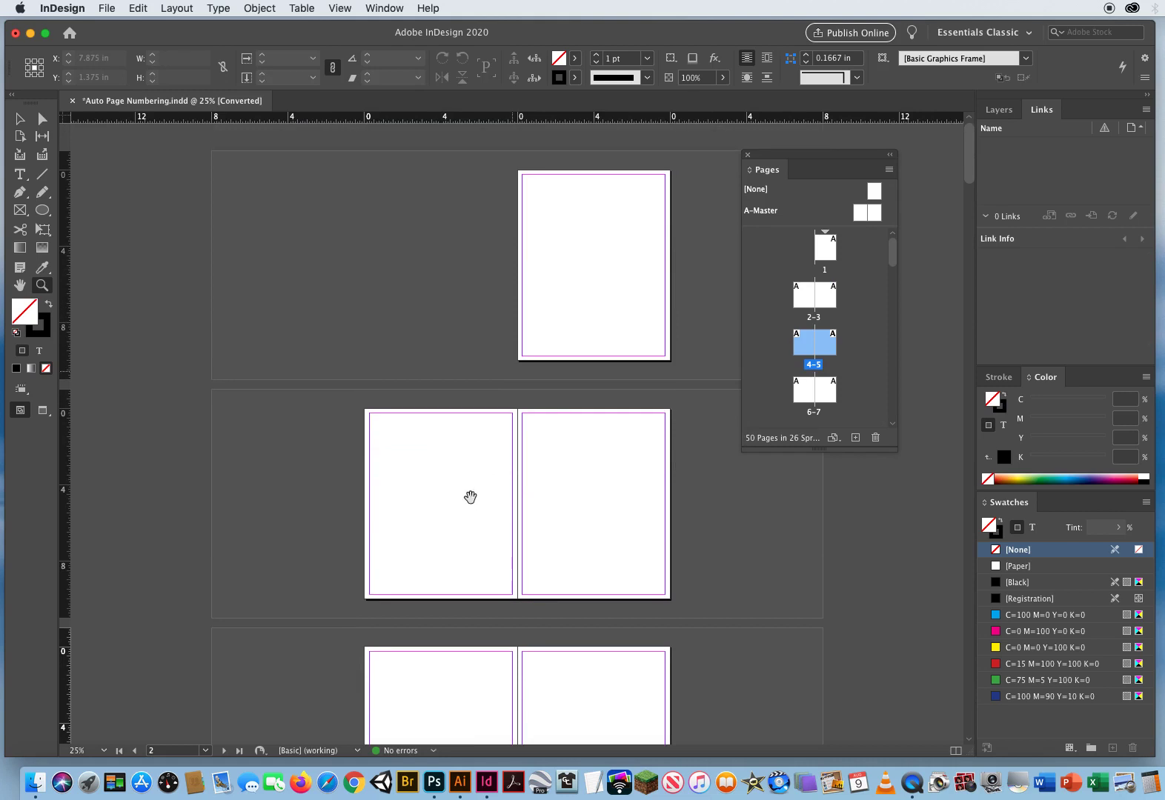
pyautogui.moveTo(434, 577); pyautogui.dragTo(374, 447)
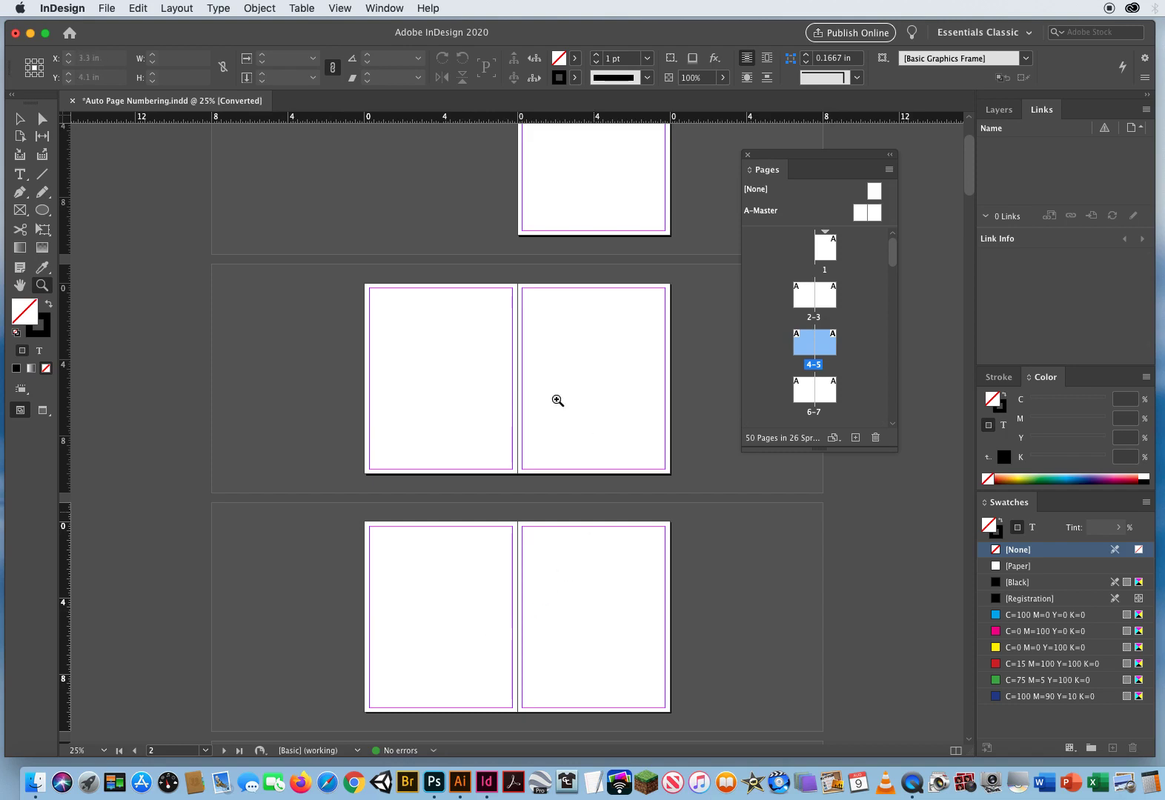
pyautogui.click(539, 435)
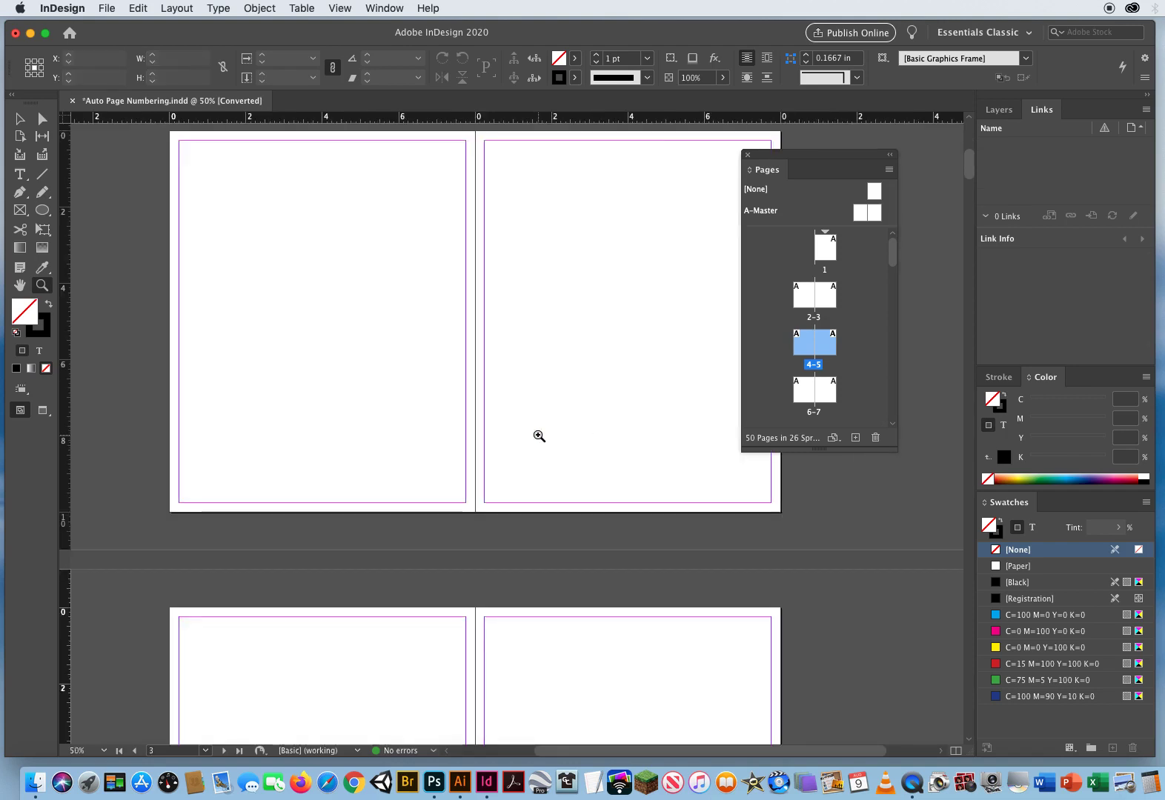
pyautogui.moveTo(408, 380); pyautogui.dragTo(420, 436)
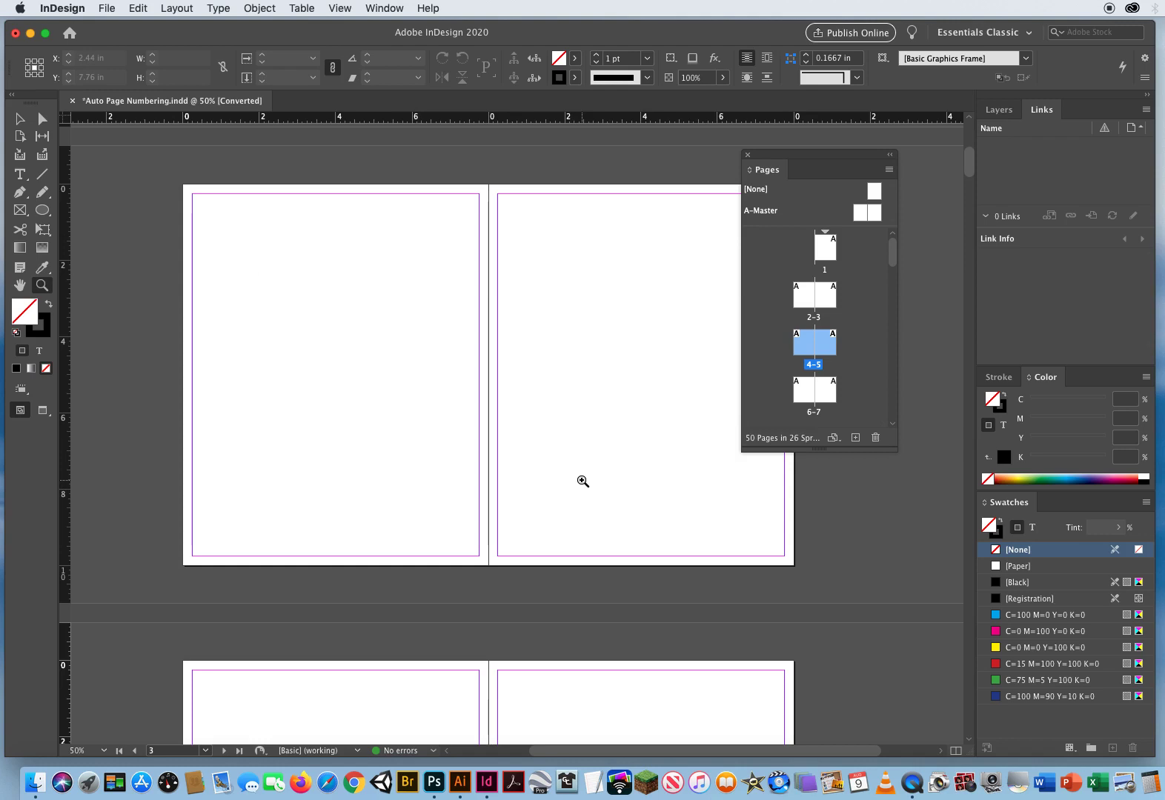
# - Open the A-Master spread and draw a text frame about 0.95 by 0.99 in at the left page's lower outer margin corner
pyautogui.click(862, 214)
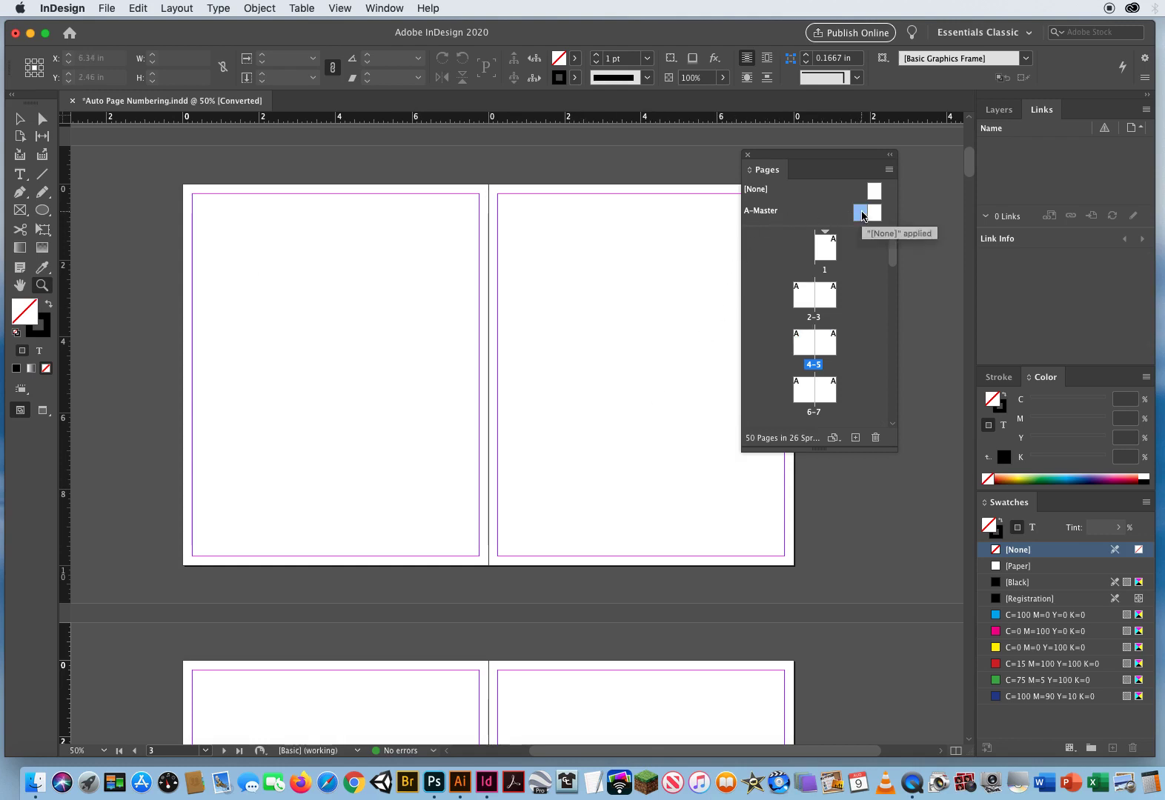
pyautogui.doubleClick(862, 214)
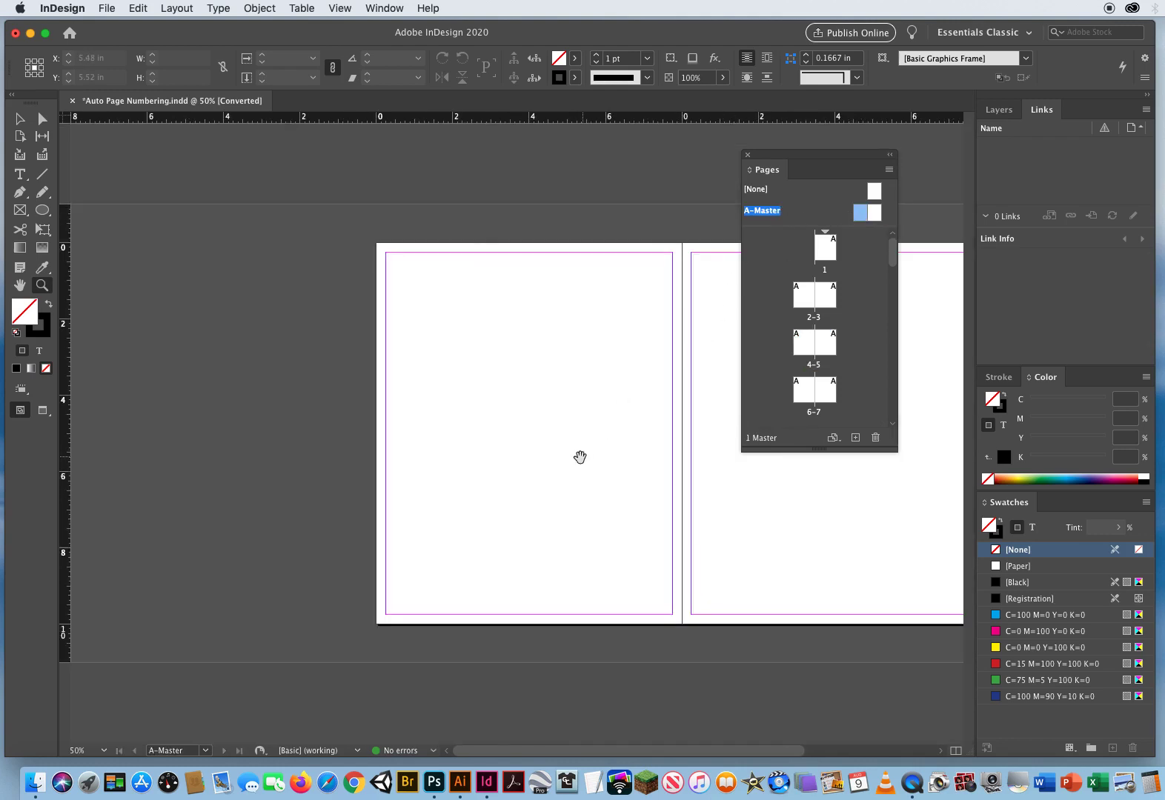
pyautogui.click(414, 528)
pyautogui.moveTo(414, 528); pyautogui.dragTo(303, 442)
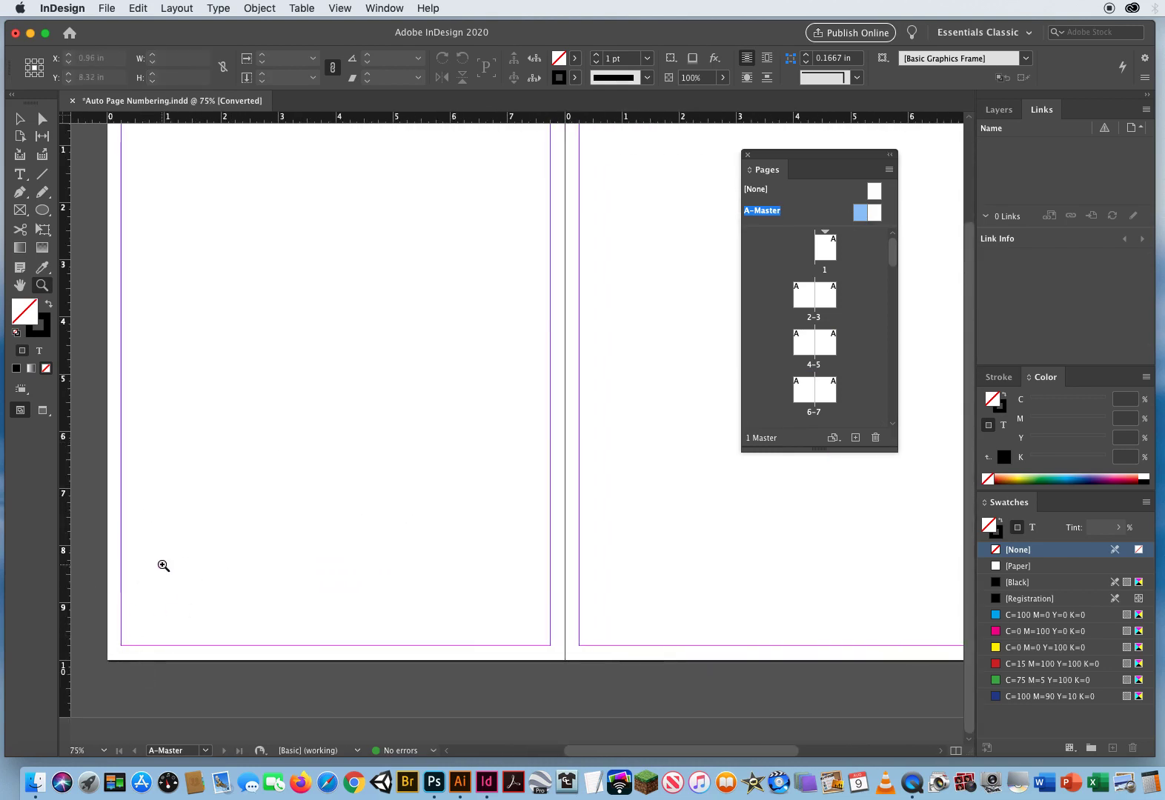
pyautogui.click(20, 175)
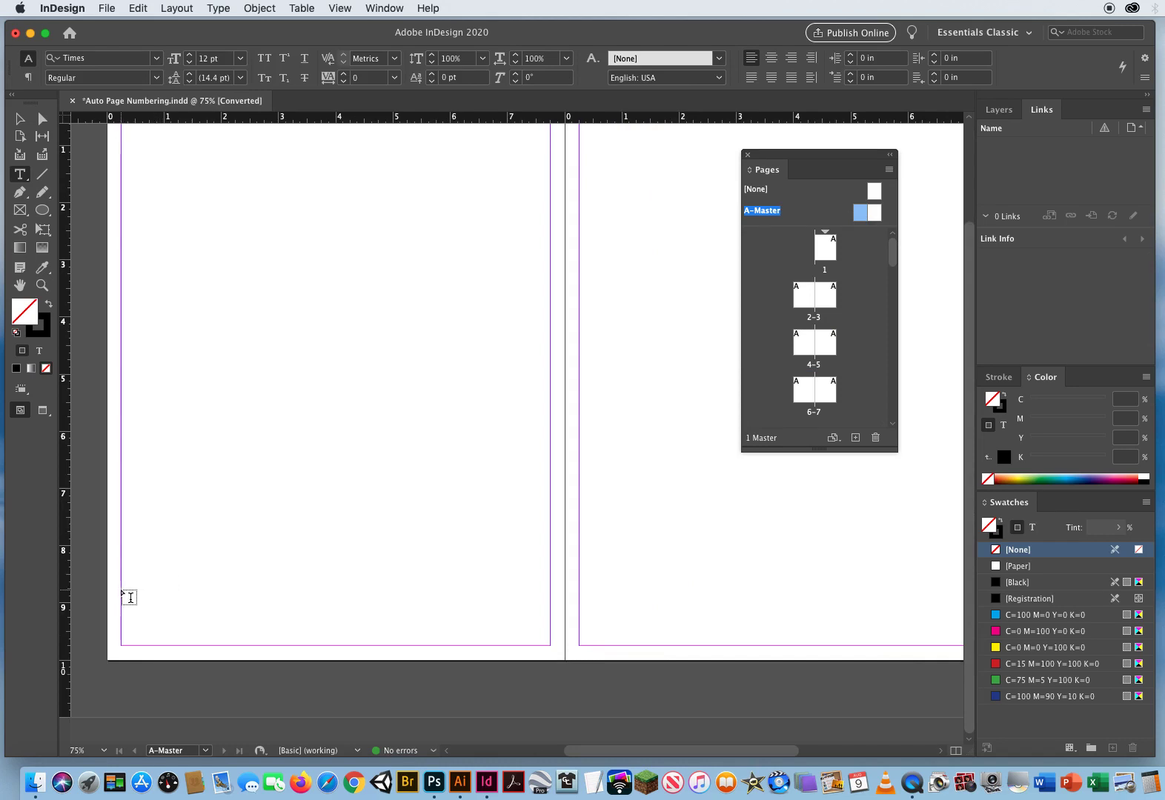
pyautogui.moveTo(123, 592); pyautogui.dragTo(176, 649)
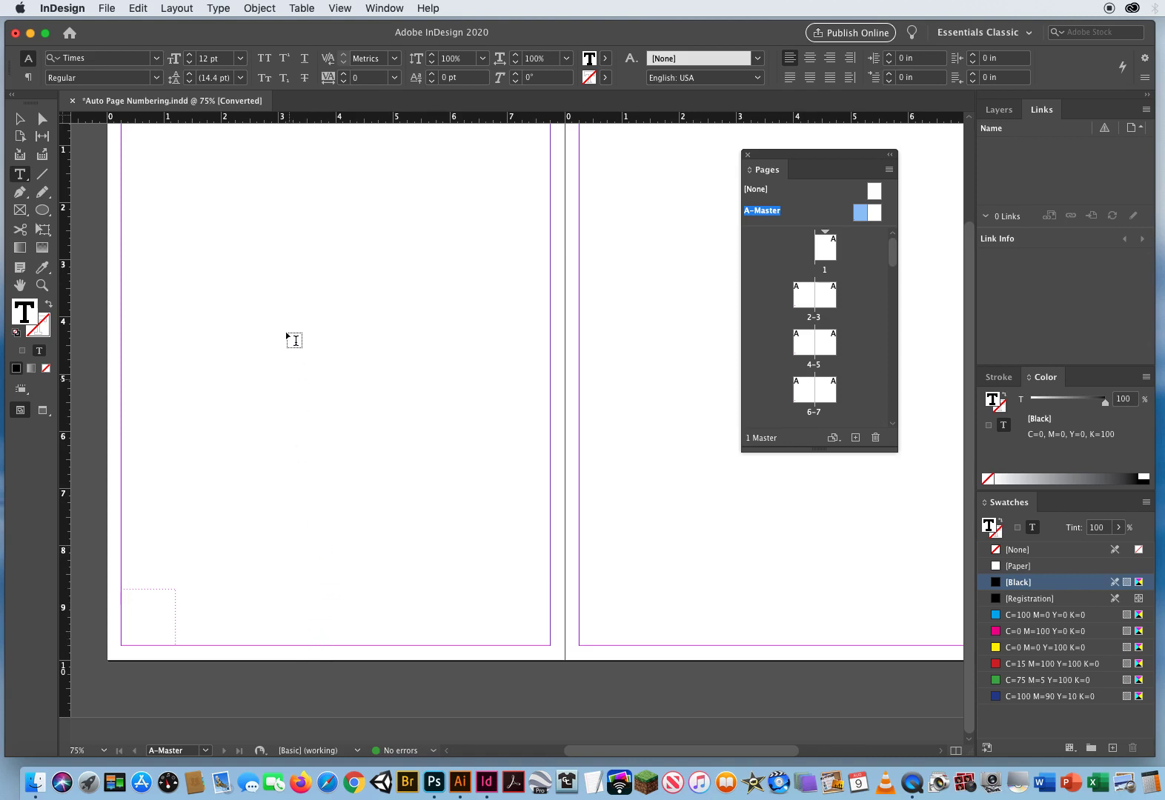
# - Insert a Current Page Number marker into the new text frame on the left master page
pyautogui.click(218, 8)
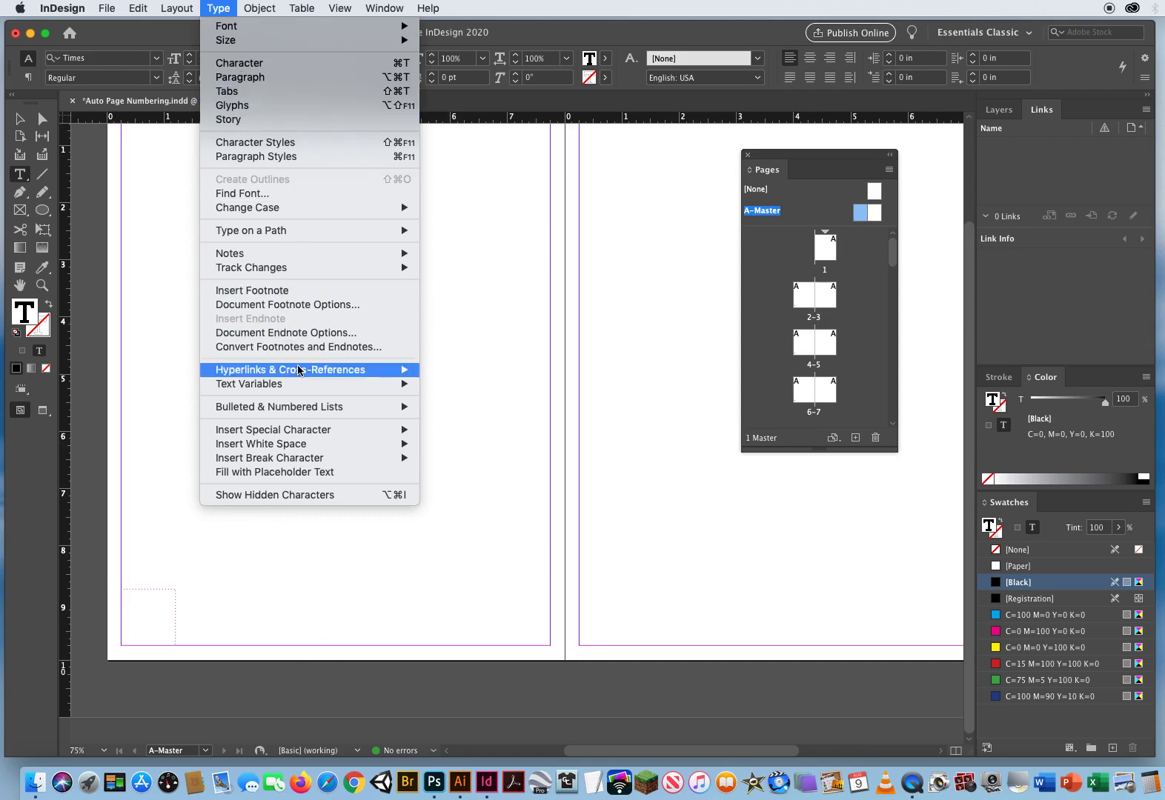
pyautogui.moveTo(238, 436)
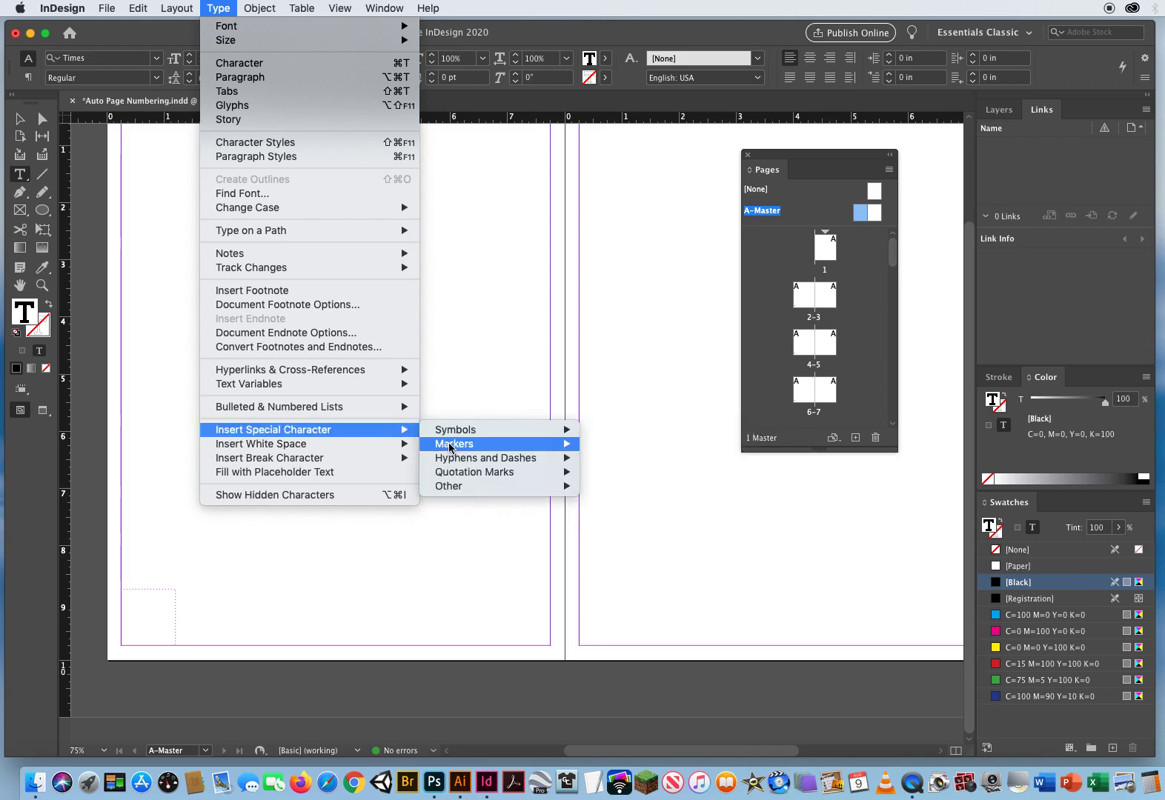
pyautogui.moveTo(450, 447)
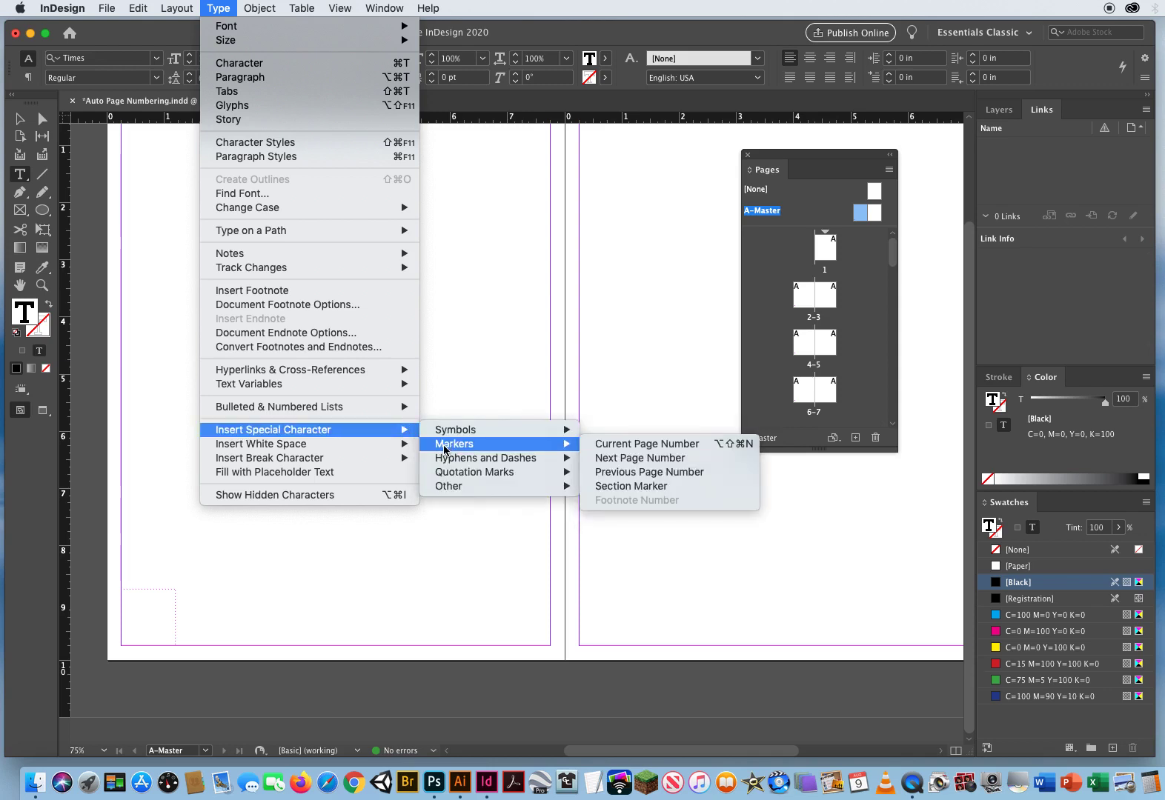
pyautogui.click(619, 447)
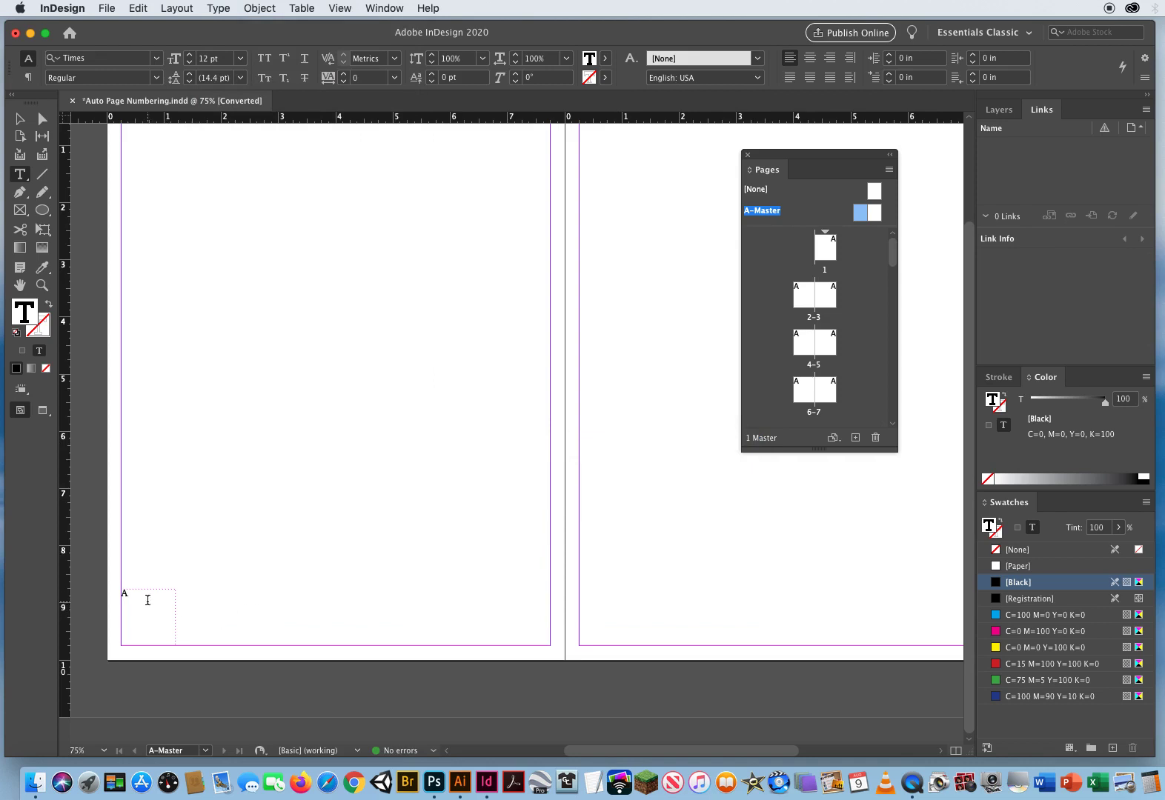
# - Set the page number marker on the left master page to a font size of 48 pt
pyautogui.moveTo(143, 597); pyautogui.dragTo(99, 586)
pyautogui.click(212, 58)
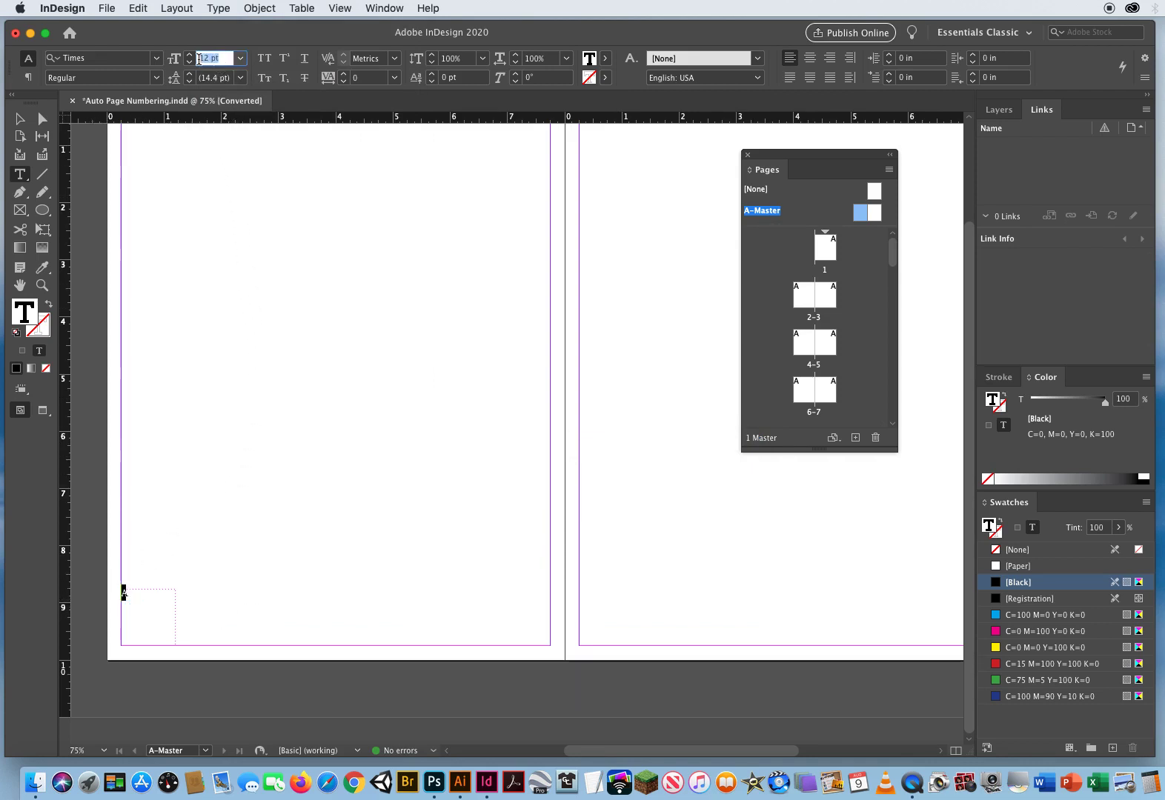
pyautogui.click(241, 60)
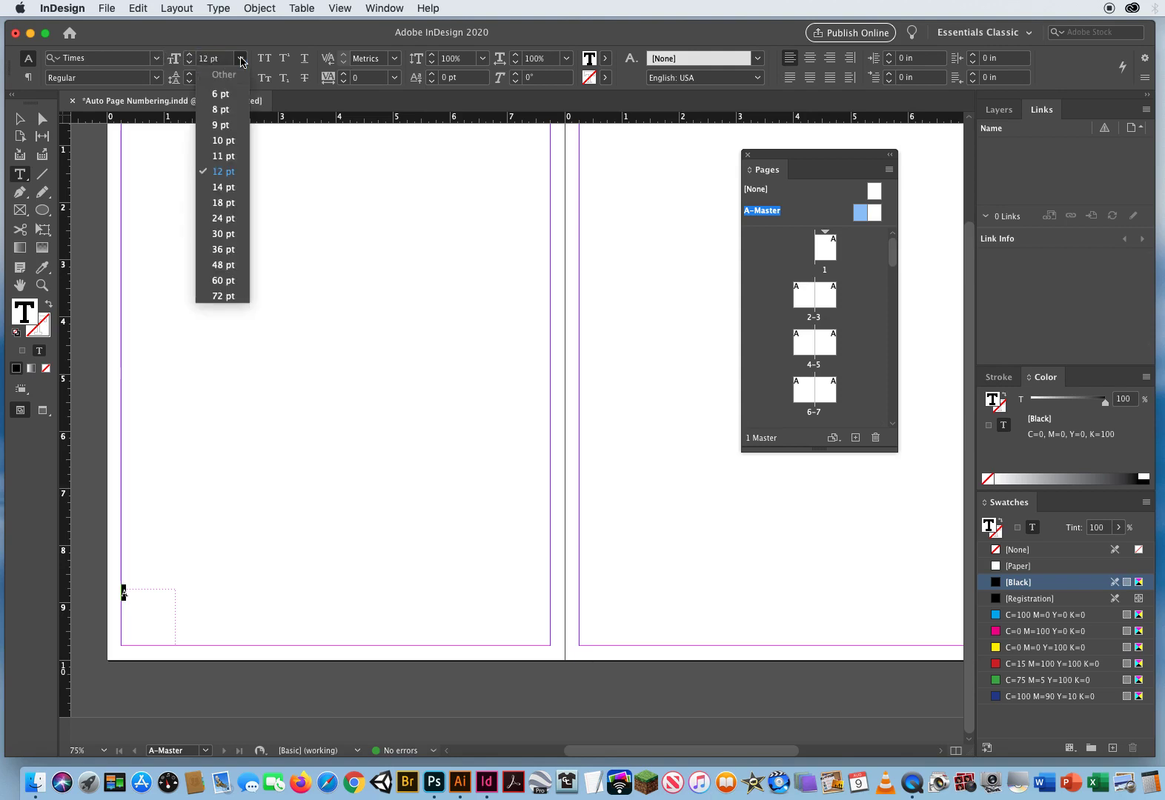
pyautogui.click(224, 265)
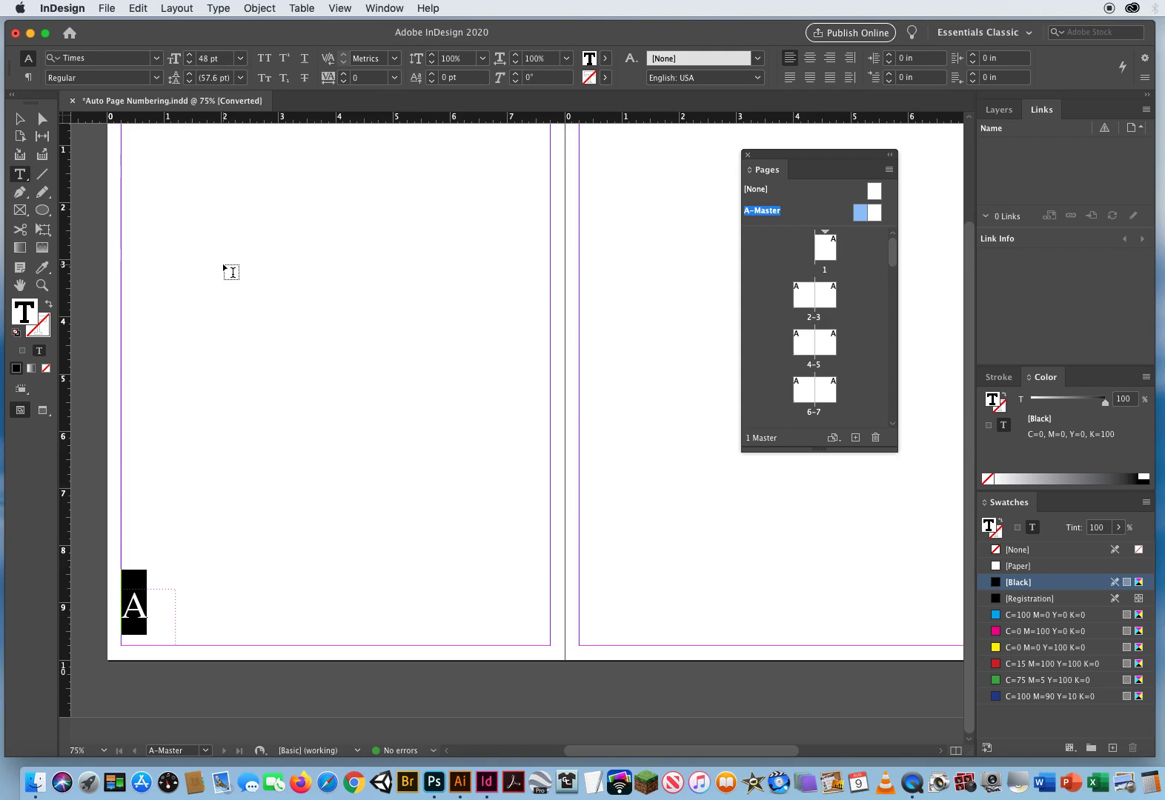
# - Nudge the page number frame down to Y 9.7272 in so the marker rests on the bottom margin line
pyautogui.click(20, 120)
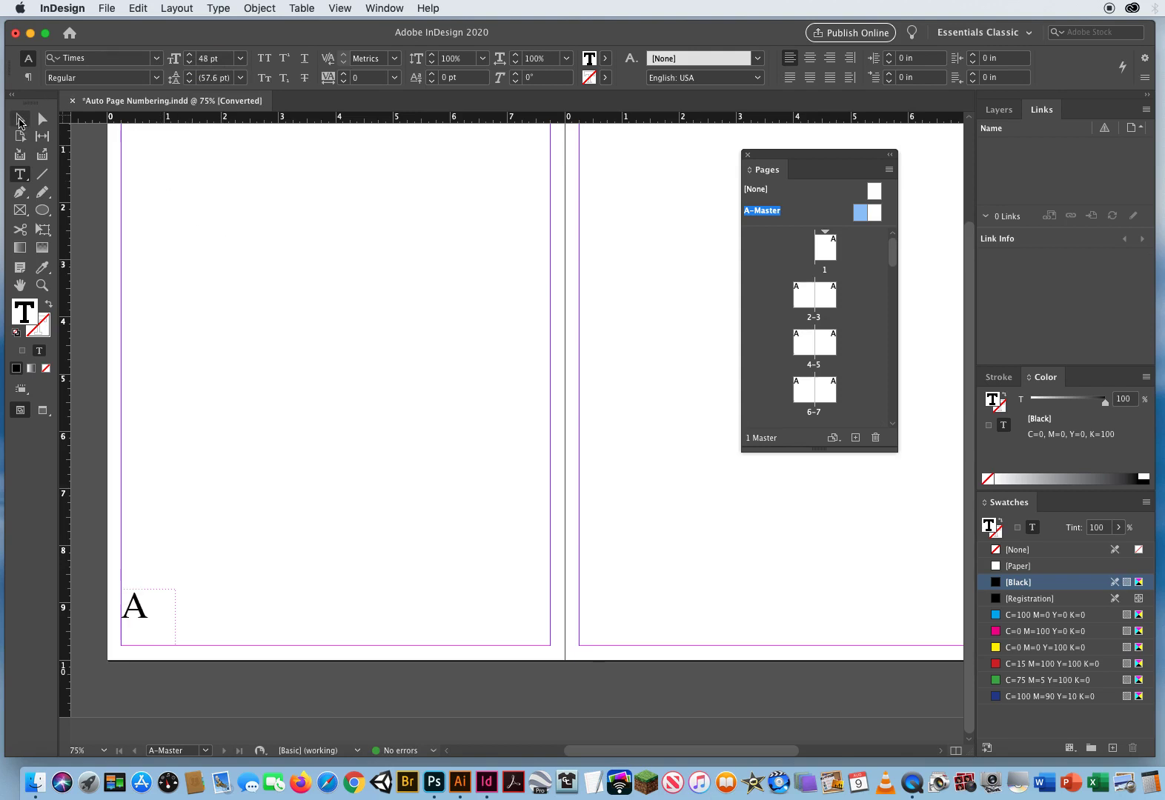
pyautogui.press('Down')
pyautogui.press('Down')
pyautogui.press('Down')
pyautogui.press('Down')
pyautogui.press('Down')
pyautogui.press('Down')
pyautogui.press('Down')
pyautogui.press('Down')
pyautogui.press('Down')
pyautogui.press('Down')
pyautogui.press('Down')
pyautogui.press('Down')
pyautogui.press('Down')
pyautogui.press('Down')
pyautogui.press('Down')
pyautogui.press('Down')
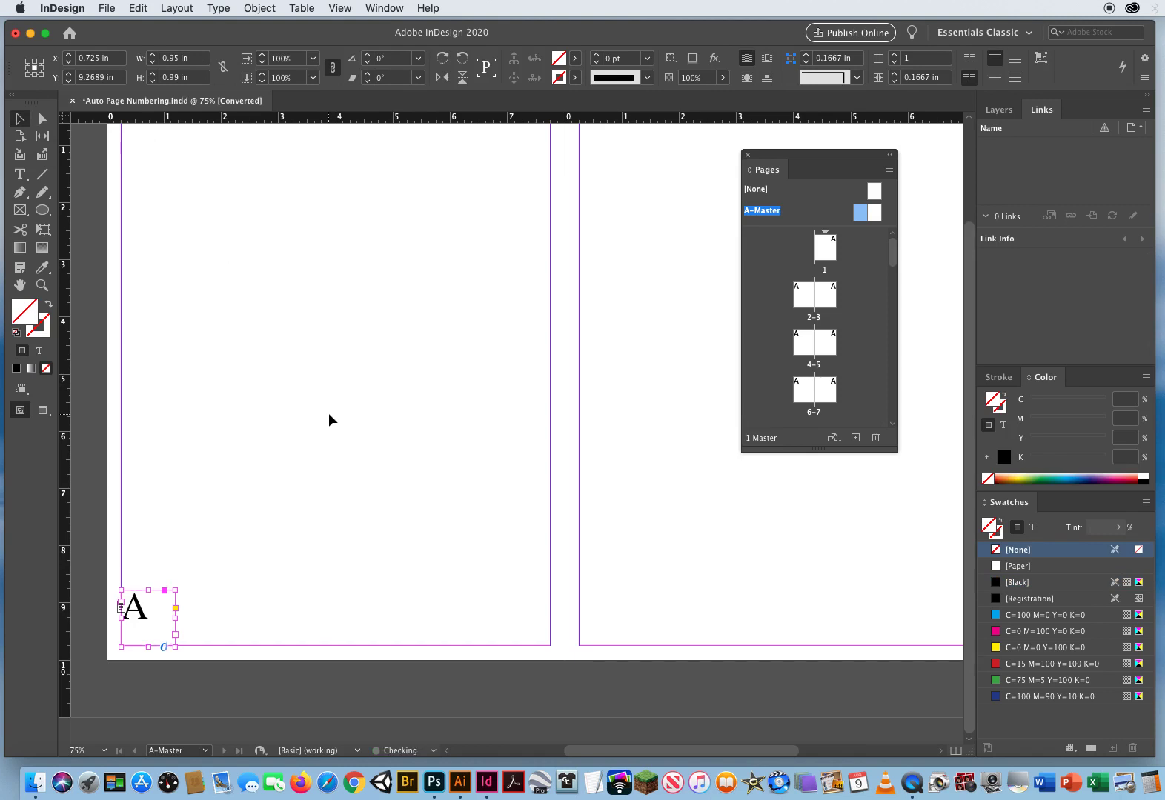
pyautogui.press('Down')
pyautogui.press('Down')
pyautogui.press('Down')
pyautogui.press('Down')
pyautogui.press('Down')
pyautogui.press('Down')
pyautogui.press('Down')
pyautogui.press('Down')
pyautogui.press('Down')
pyautogui.press('Down')
pyautogui.press('Down')
pyautogui.press('Down')
pyautogui.press('Down')
pyautogui.press('Down')
pyautogui.press('Down')
pyautogui.press('Down')
pyautogui.press('Down')
pyautogui.press('Down')
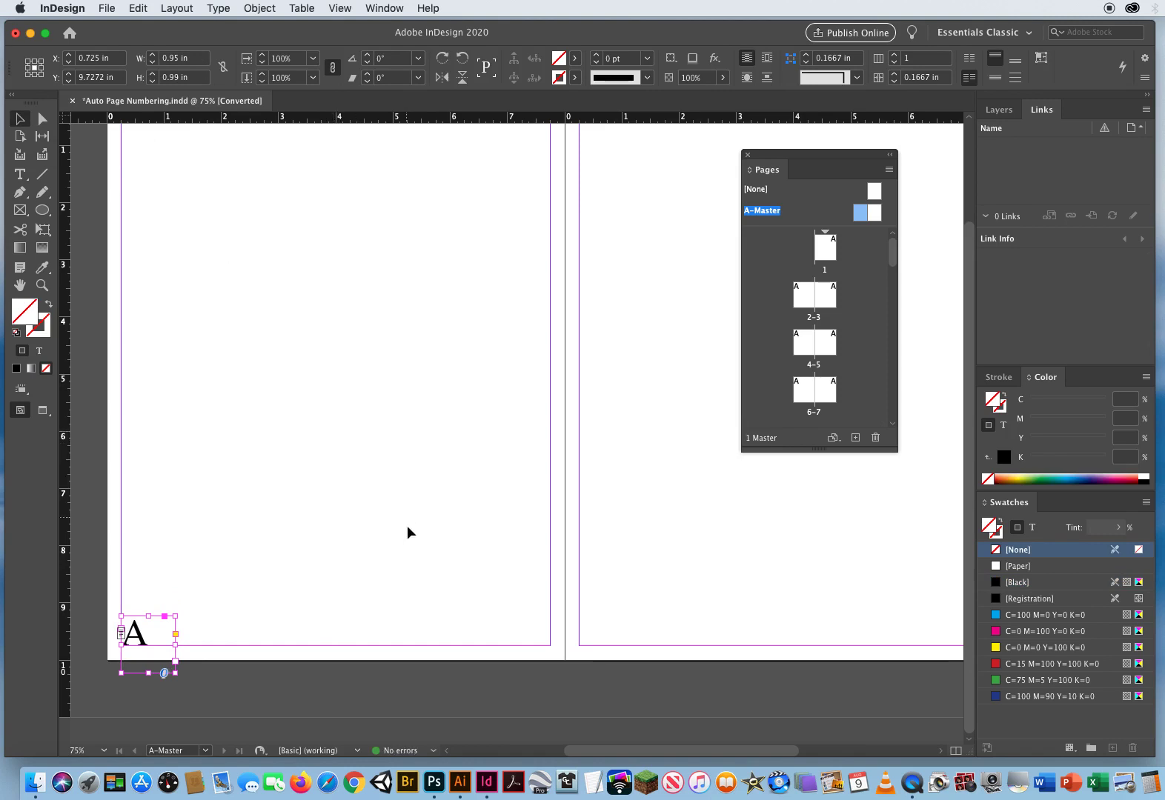
# - Copy the page number frame to the right master page's lower outer margin corner, at X 7.275 in
pyautogui.hscroll(3, 393, 526)
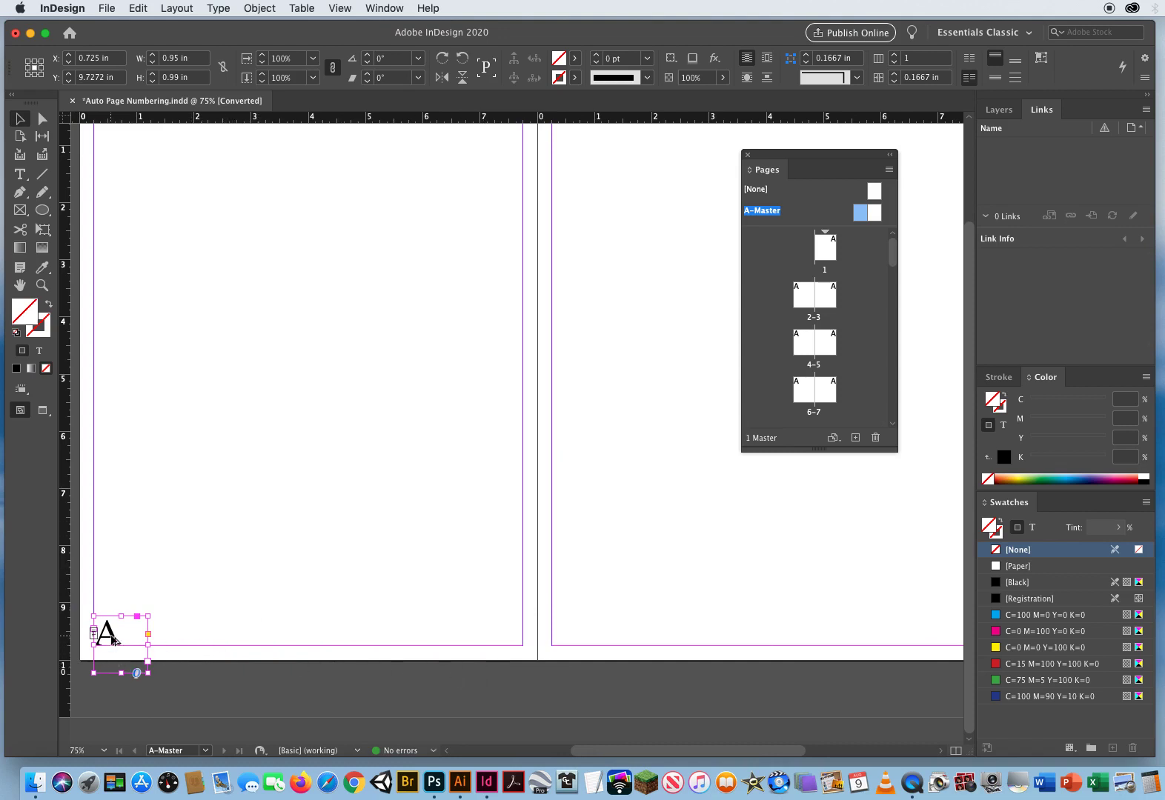
pyautogui.moveTo(113, 640); pyautogui.dragTo(831, 644)
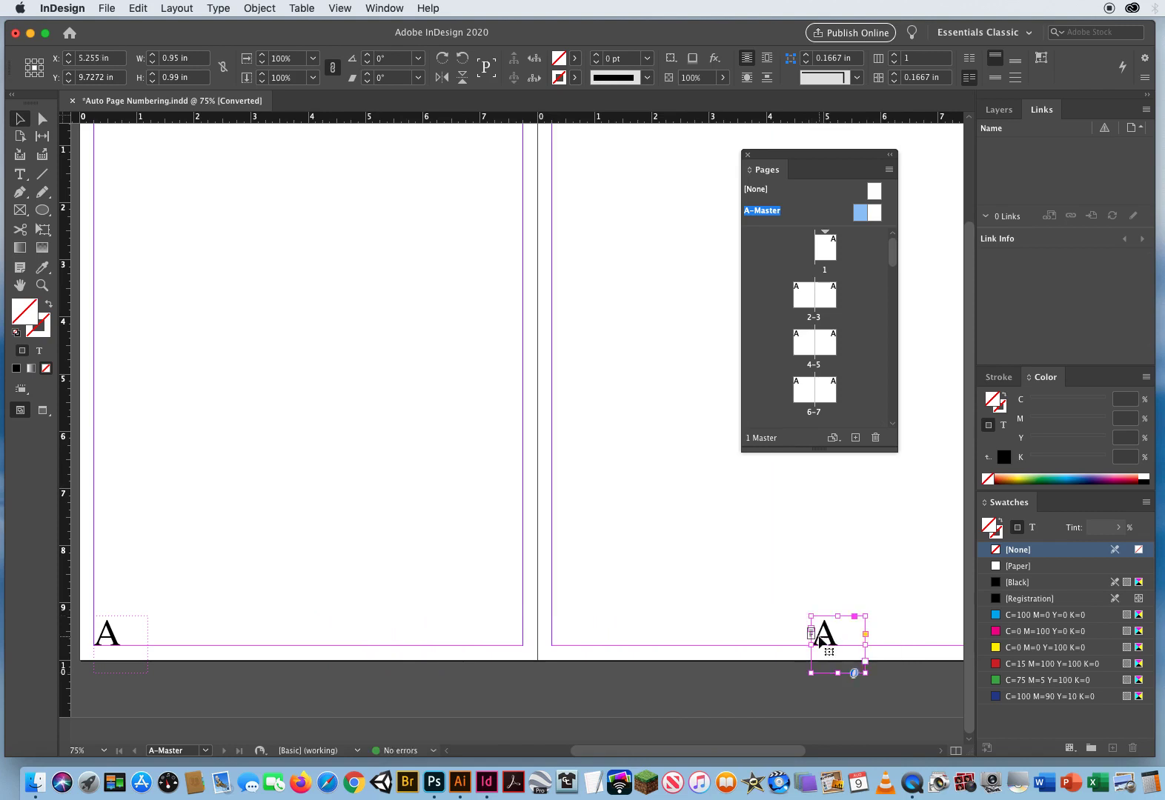
pyautogui.moveTo(910, 549); pyautogui.dragTo(482, 520)
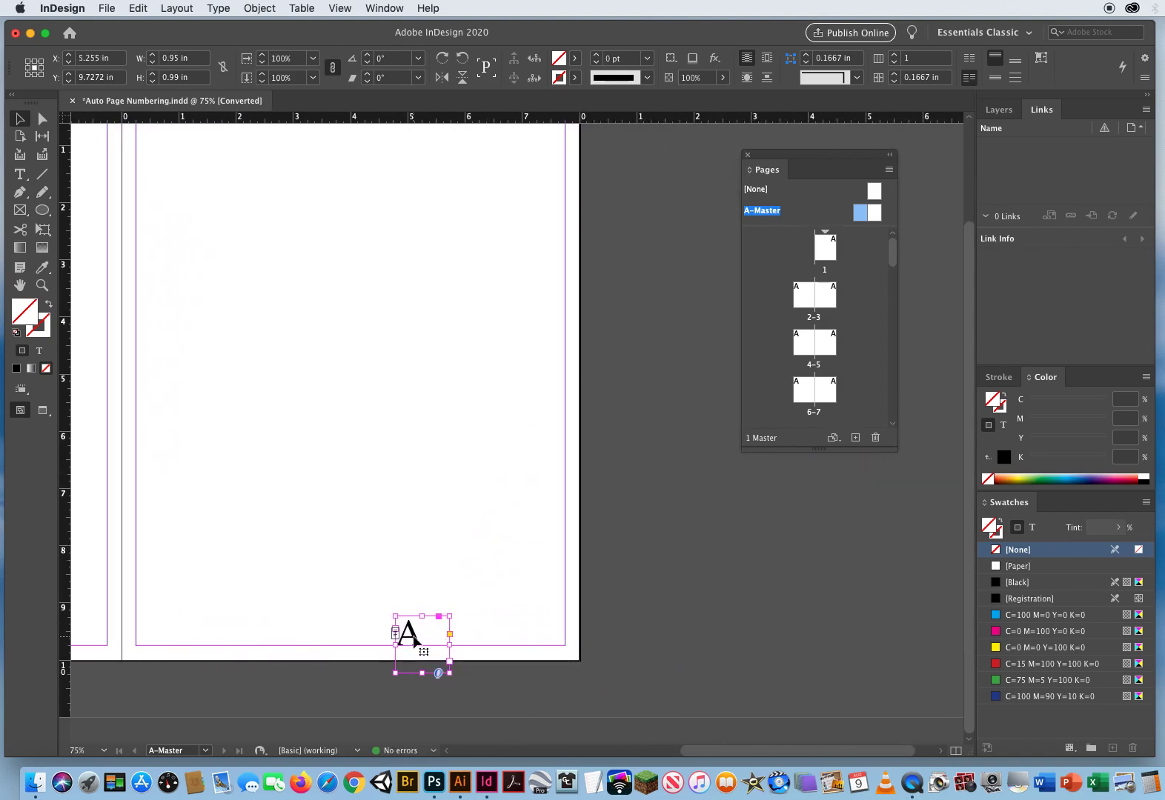
pyautogui.moveTo(446, 631); pyautogui.dragTo(533, 638)
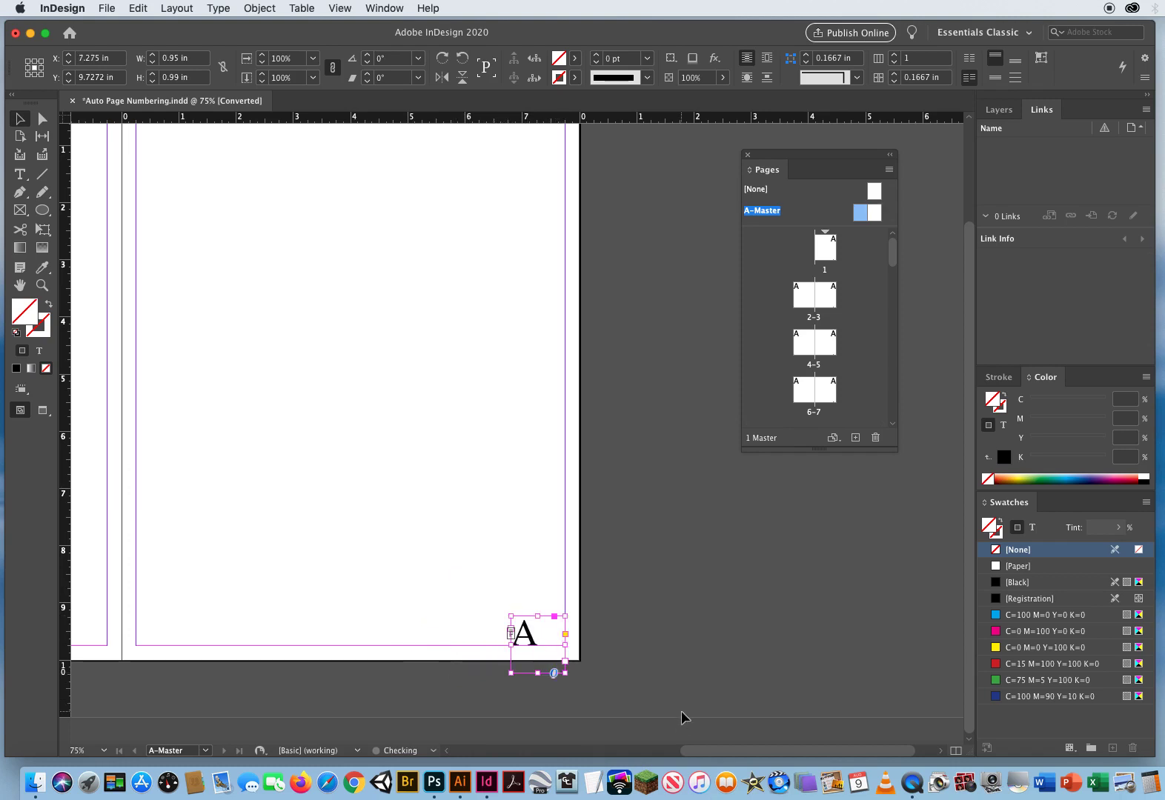
# - Right-align the page number marker in the right master page's frame and deselect it
pyautogui.click(675, 605)
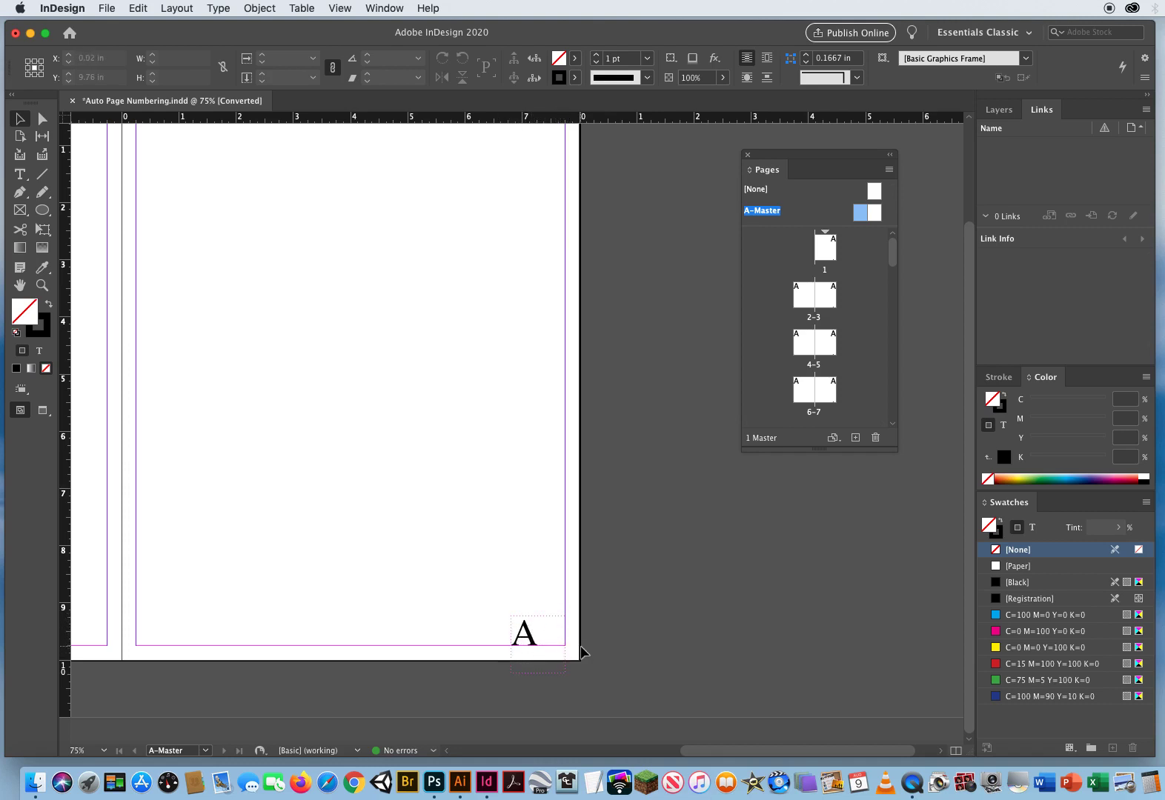
pyautogui.click(21, 175)
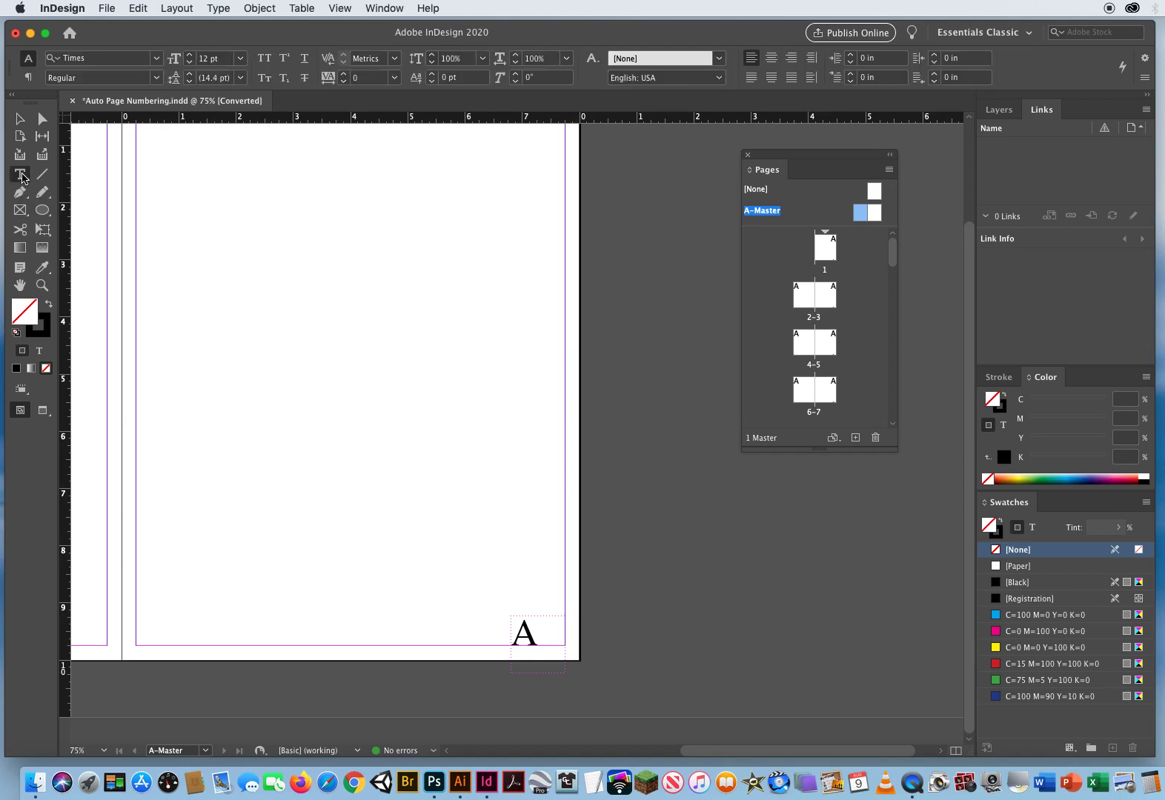
pyautogui.doubleClick(537, 643)
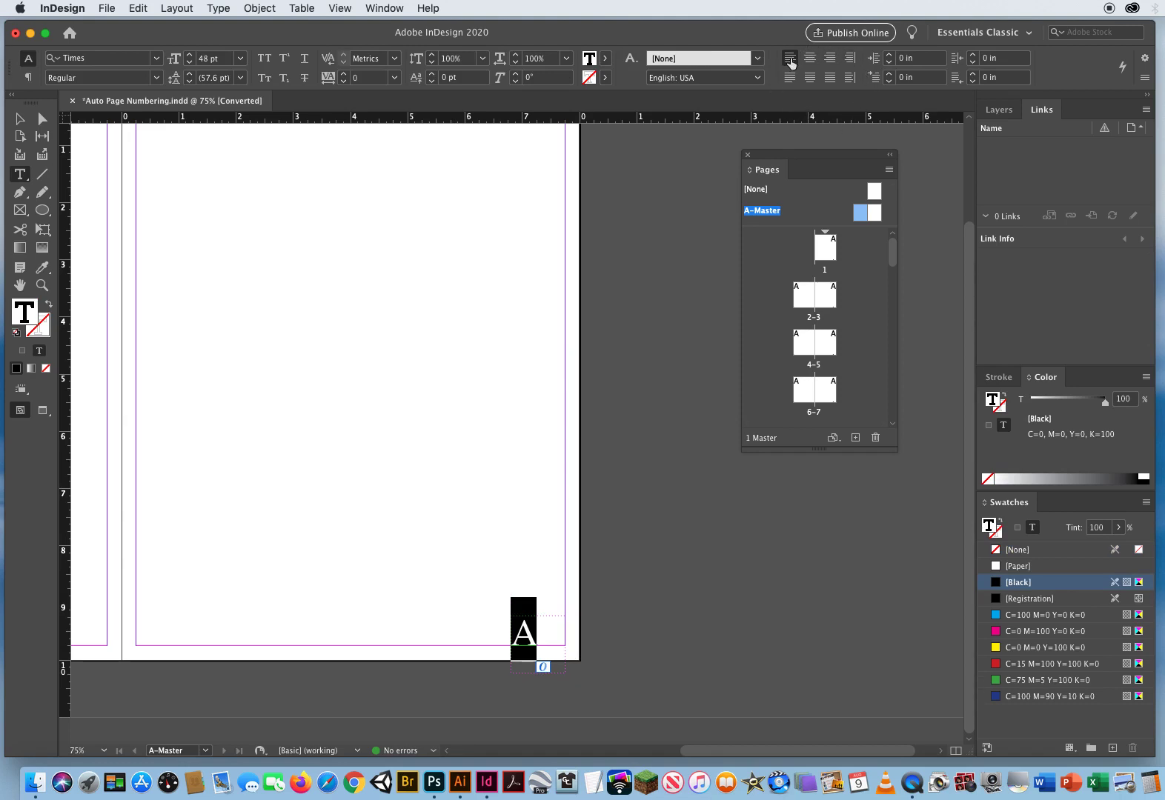
pyautogui.click(829, 63)
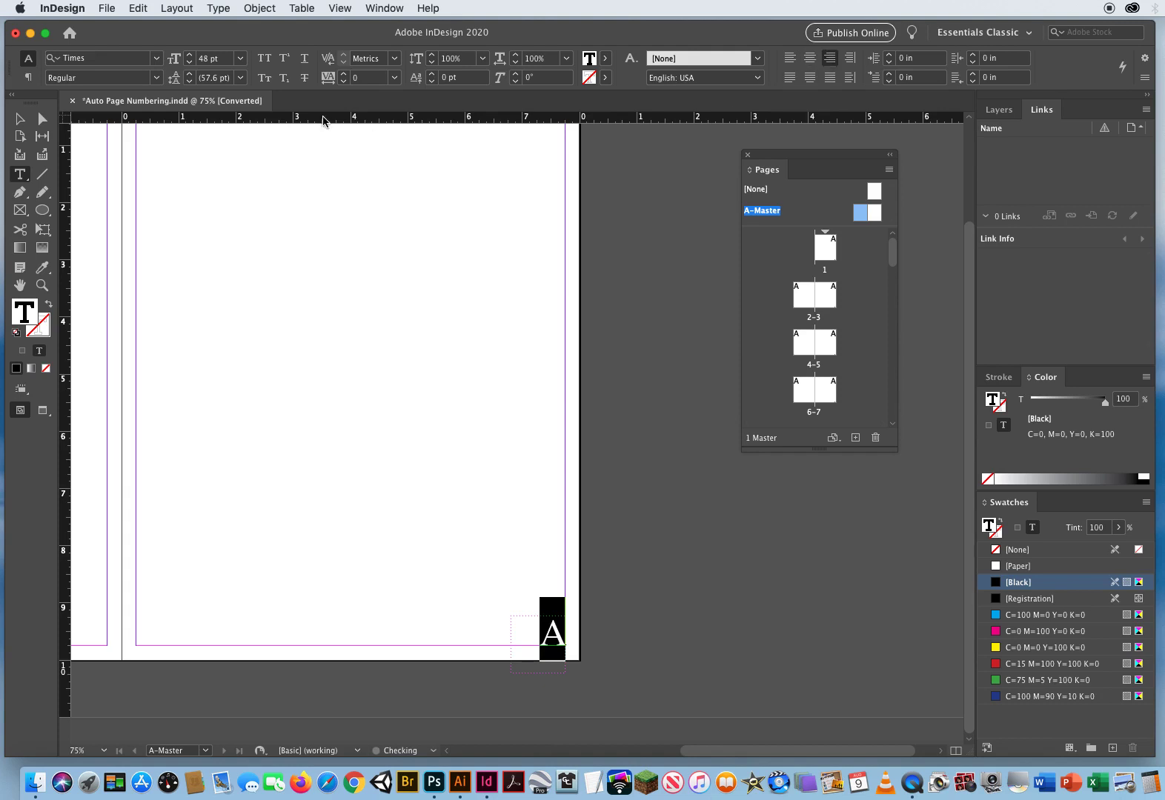
pyautogui.click(20, 118)
pyautogui.click(472, 532)
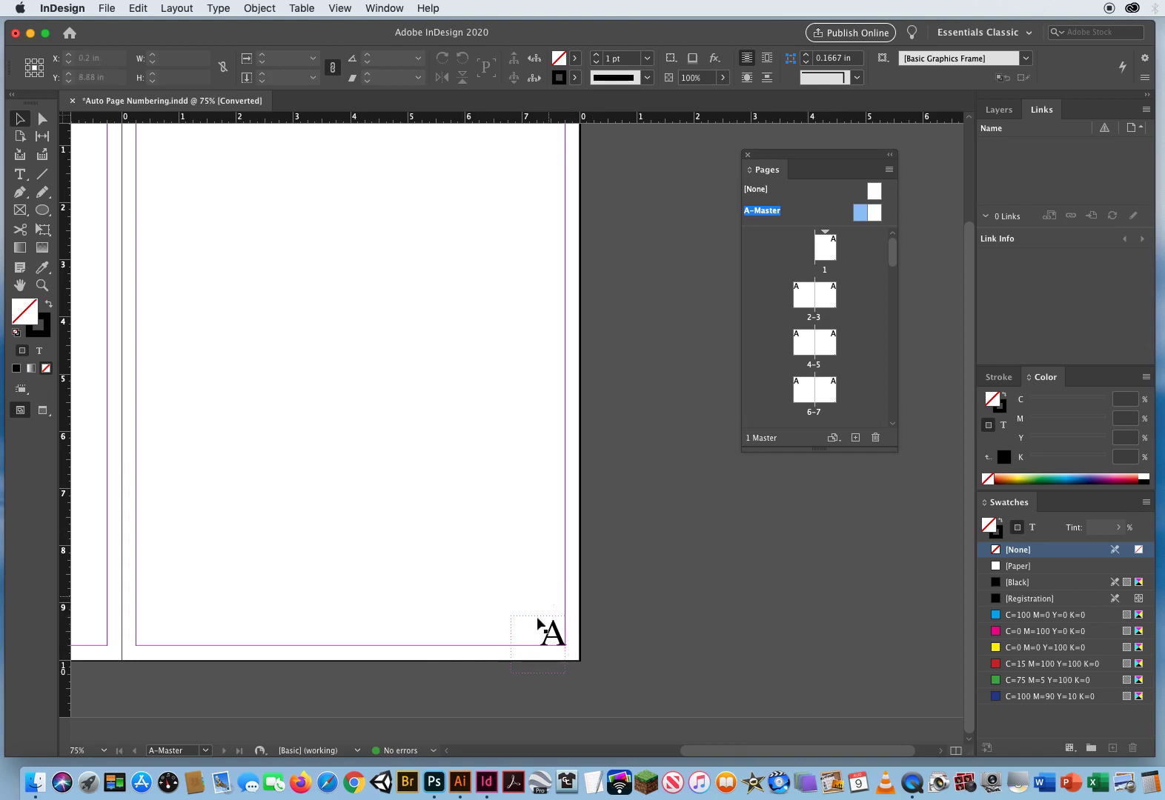
# - Review the page number markers on the A-Master spread and open page 35 to check its number
pyautogui.hscroll(-10, 155, 622)
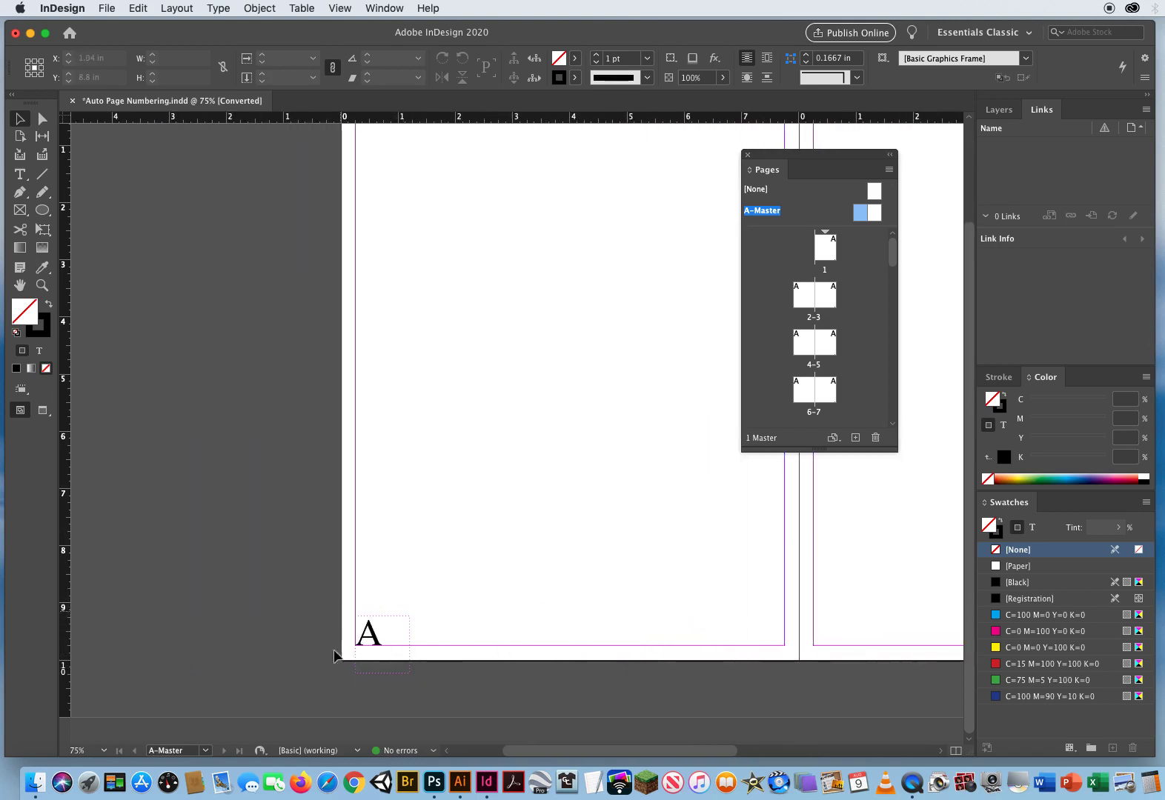
pyautogui.hscroll(5, 554, 632)
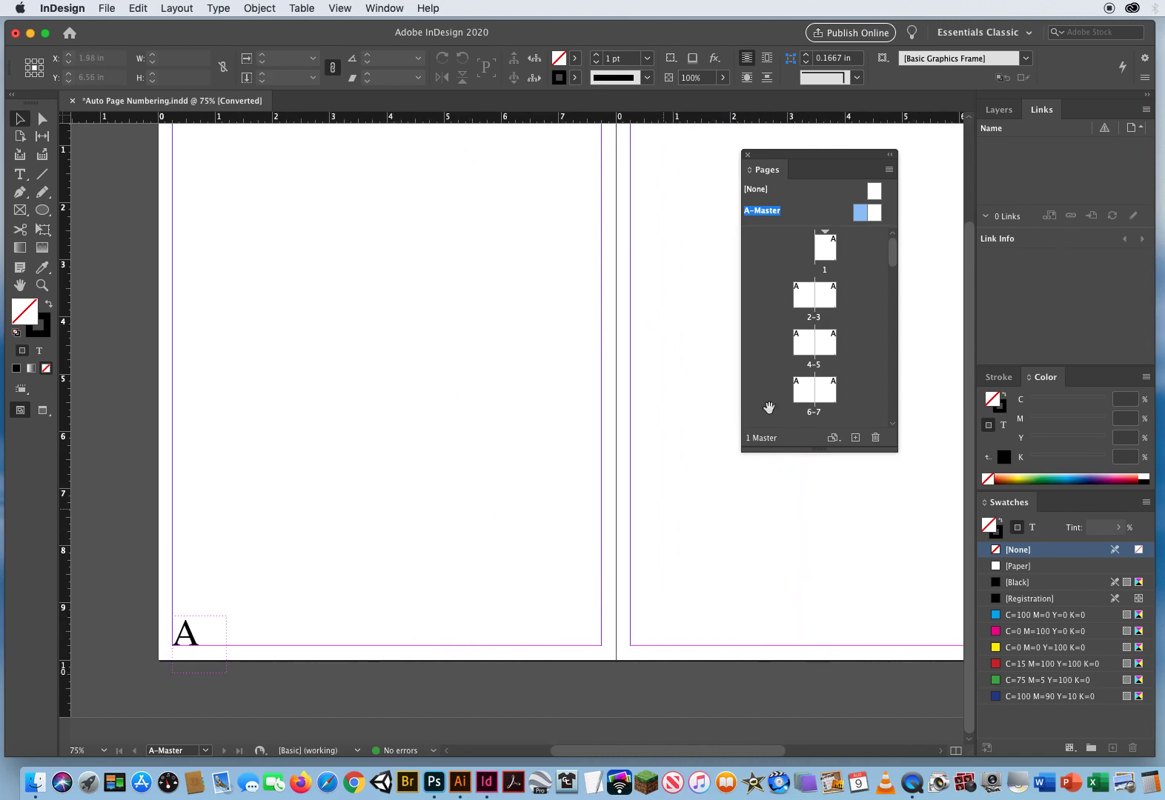
pyautogui.moveTo(892, 259); pyautogui.dragTo(892, 363)
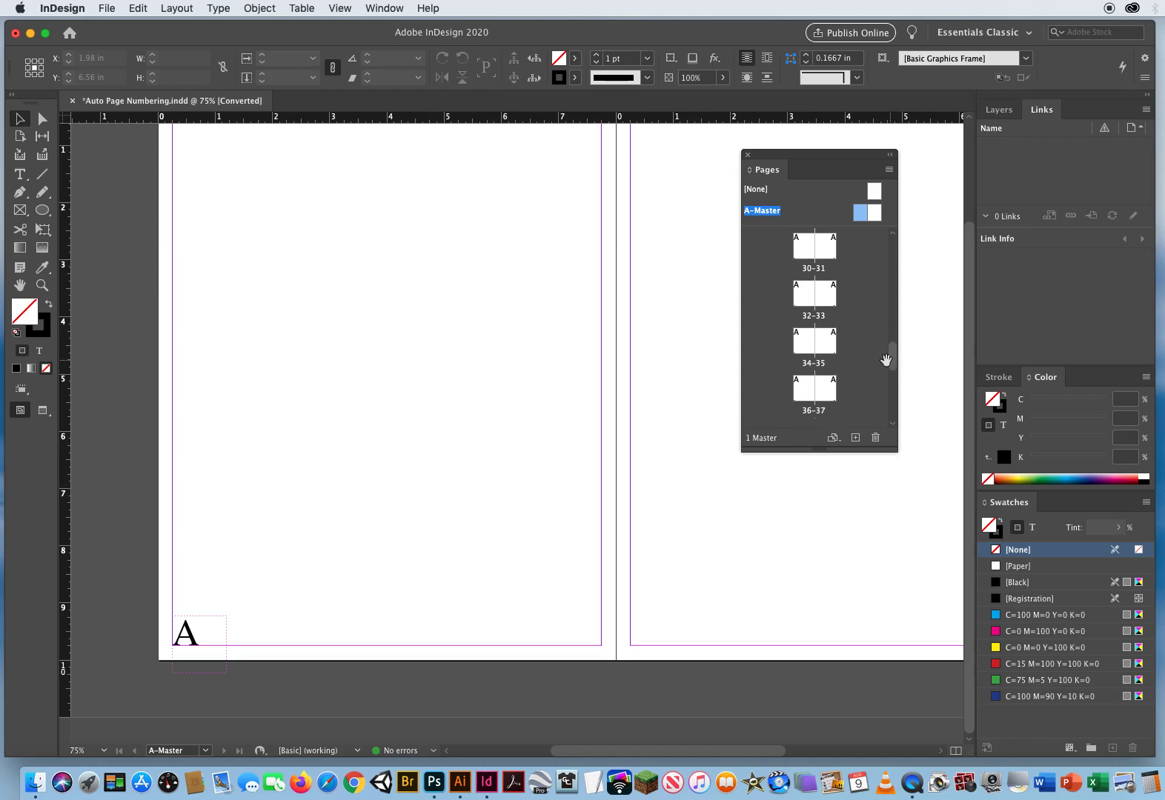
pyautogui.doubleClick(825, 349)
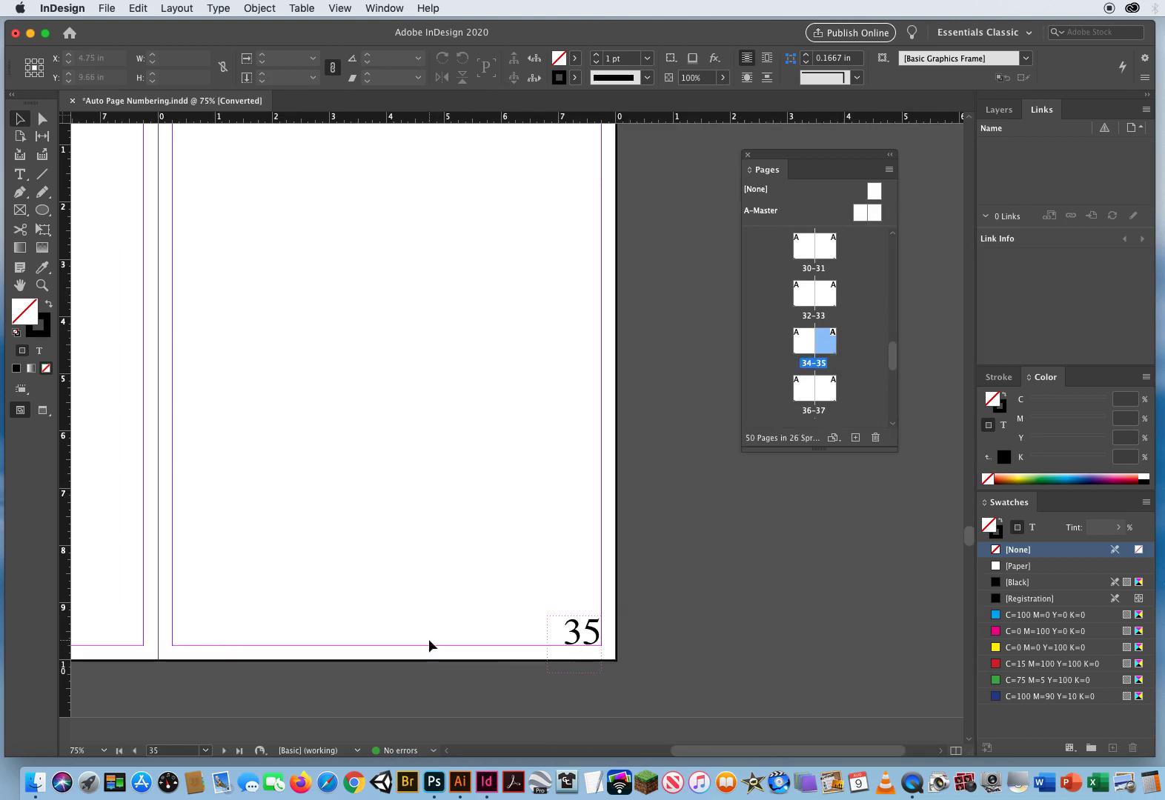
# - Go to page 7 and page 42 to check the page number shown on each
pyautogui.press('super+j')
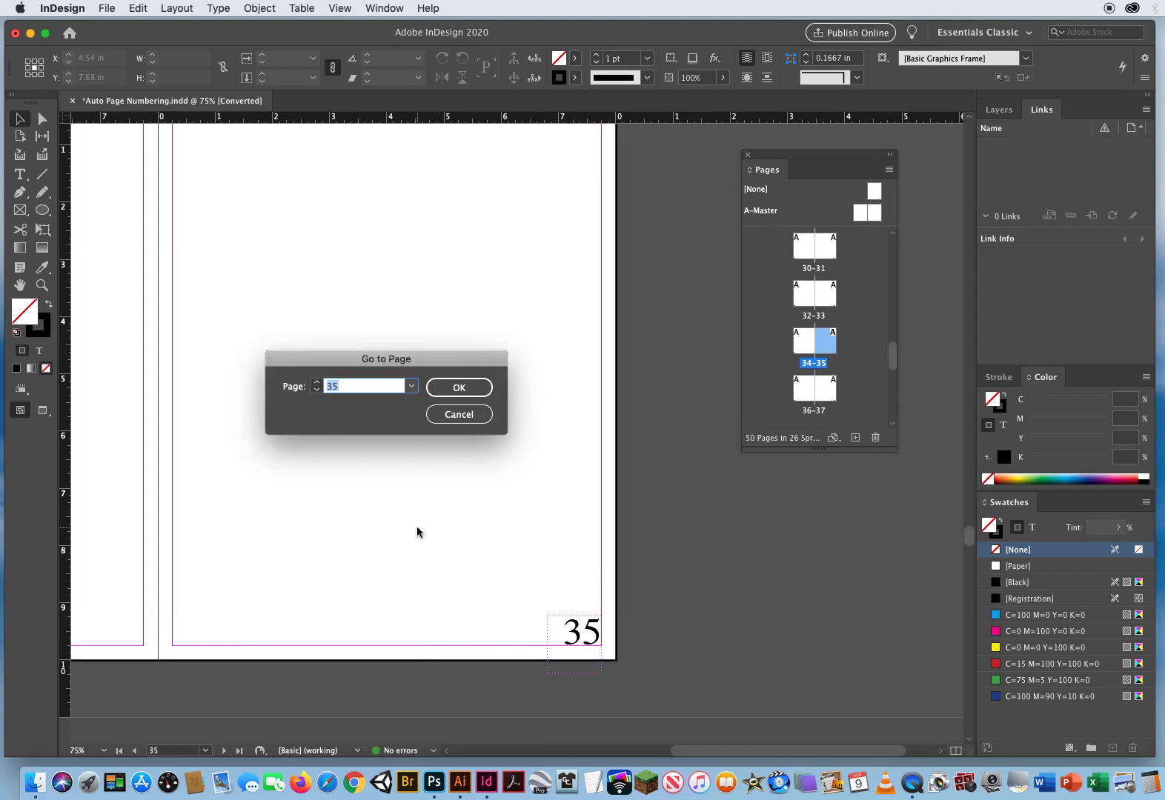
pyautogui.write('7')
pyautogui.press('Return')
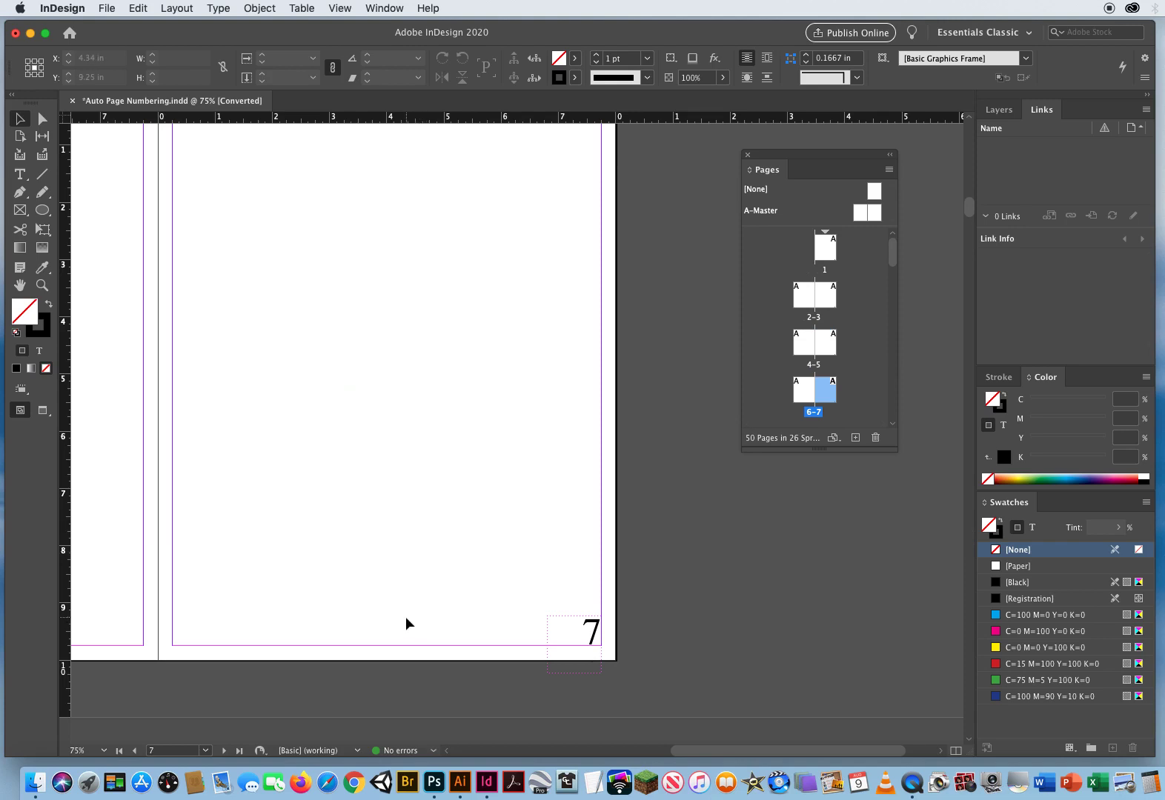
pyautogui.press('super+j')
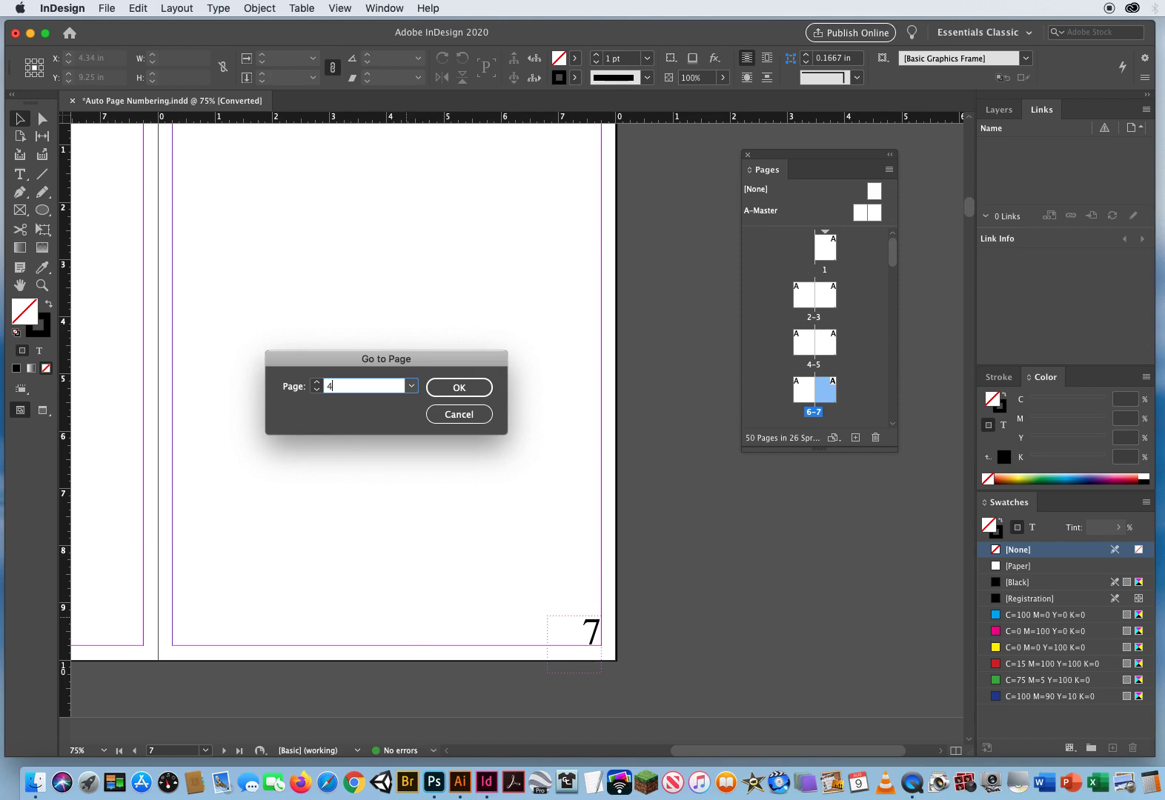
pyautogui.press('Return')
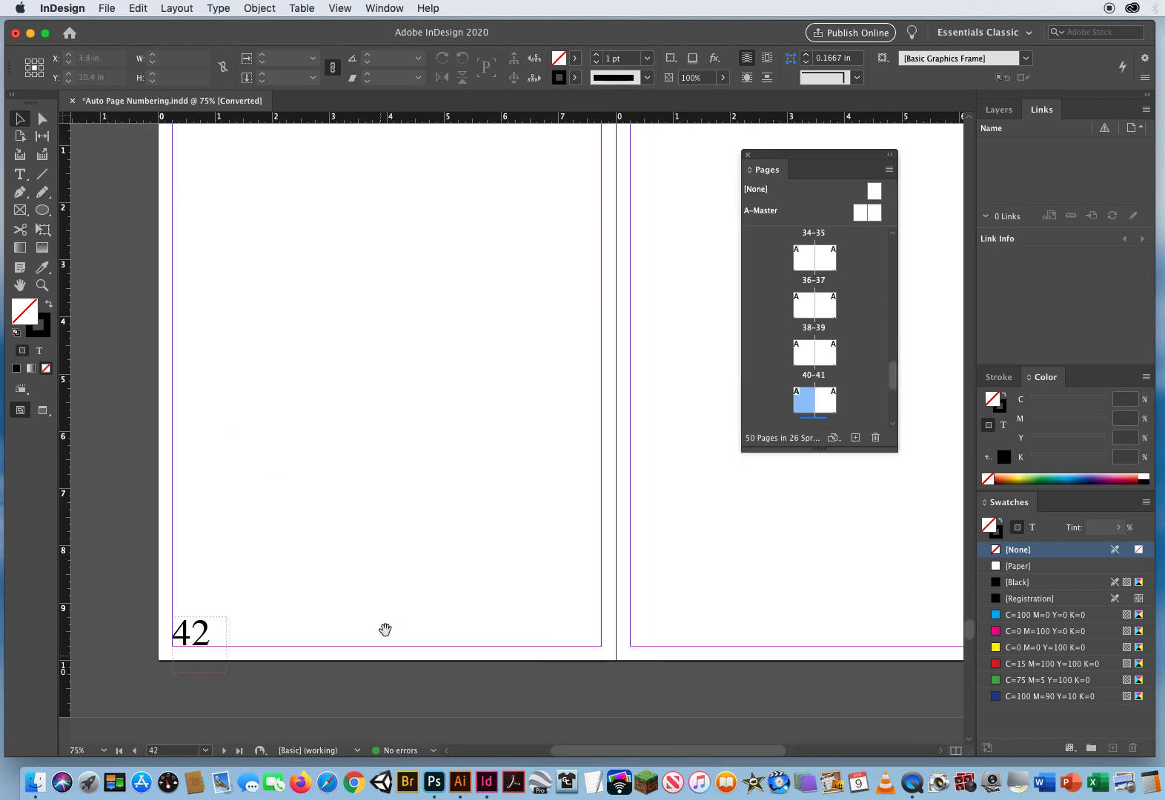
# - Switch to the preview screen mode and examine the page numbers on the spreads from page 42 back to page 38
pyautogui.moveTo(385, 629); pyautogui.dragTo(486, 466)
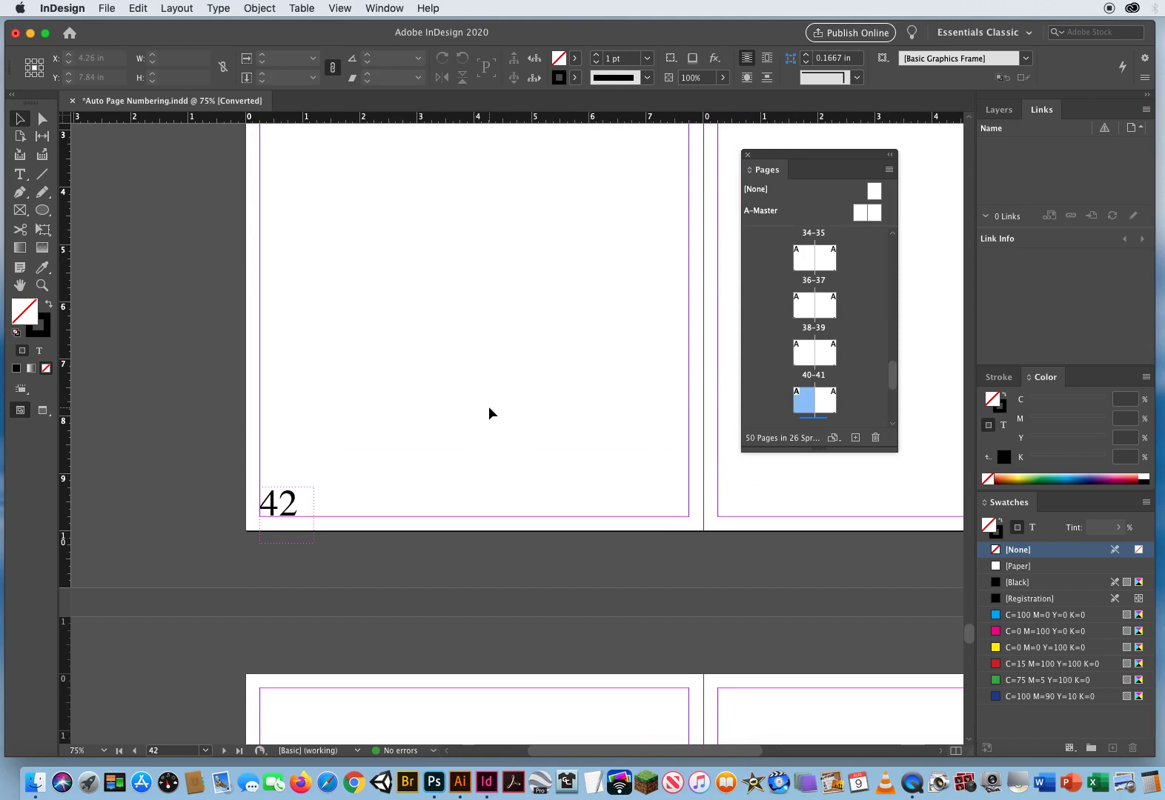
pyautogui.press('w')
pyautogui.moveTo(634, 514); pyautogui.dragTo(177, 523)
pyautogui.moveTo(483, 263); pyautogui.dragTo(342, 683)
pyautogui.moveTo(327, 339); pyautogui.dragTo(320, 642)
pyautogui.moveTo(215, 516); pyautogui.dragTo(776, 507)
pyautogui.moveTo(531, 390); pyautogui.dragTo(356, 741)
pyautogui.moveTo(454, 359); pyautogui.dragTo(519, 508)
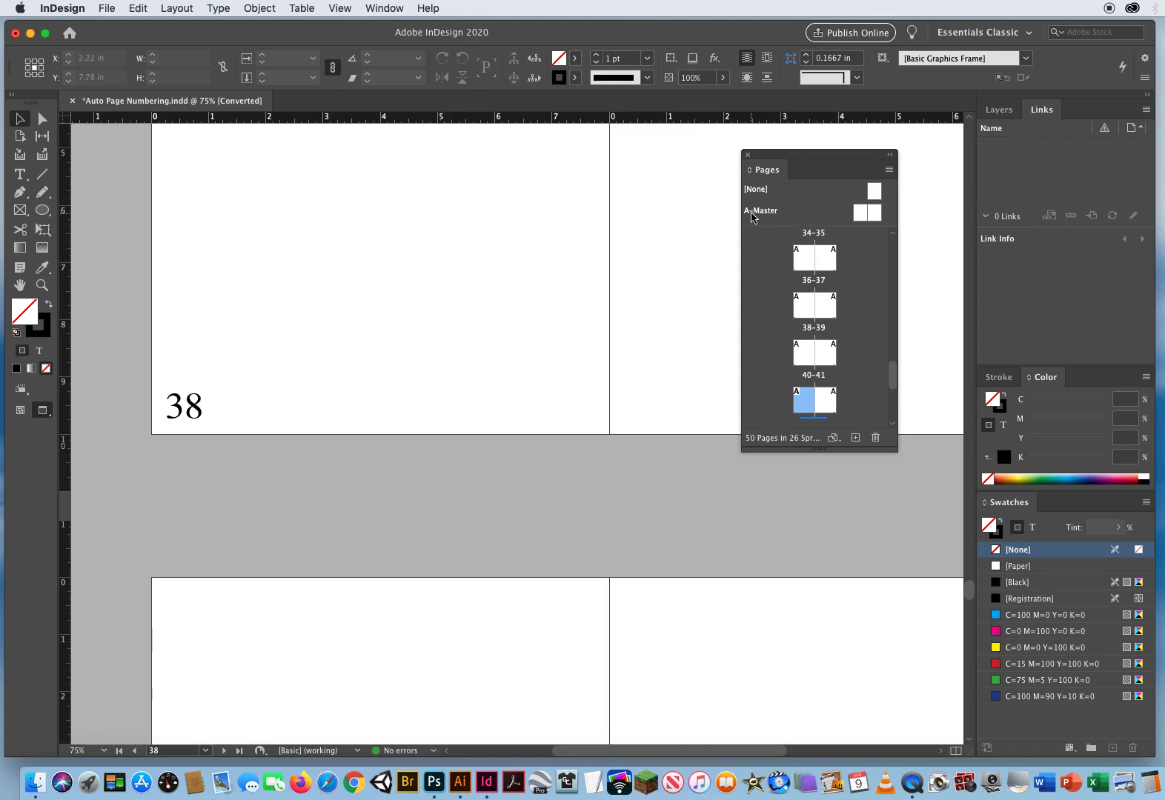
# - Draw a horizontal line about 6.67 in long beside the A-Master left page's number marker and copy it to the right master page's inner margin
pyautogui.doubleClick(860, 213)
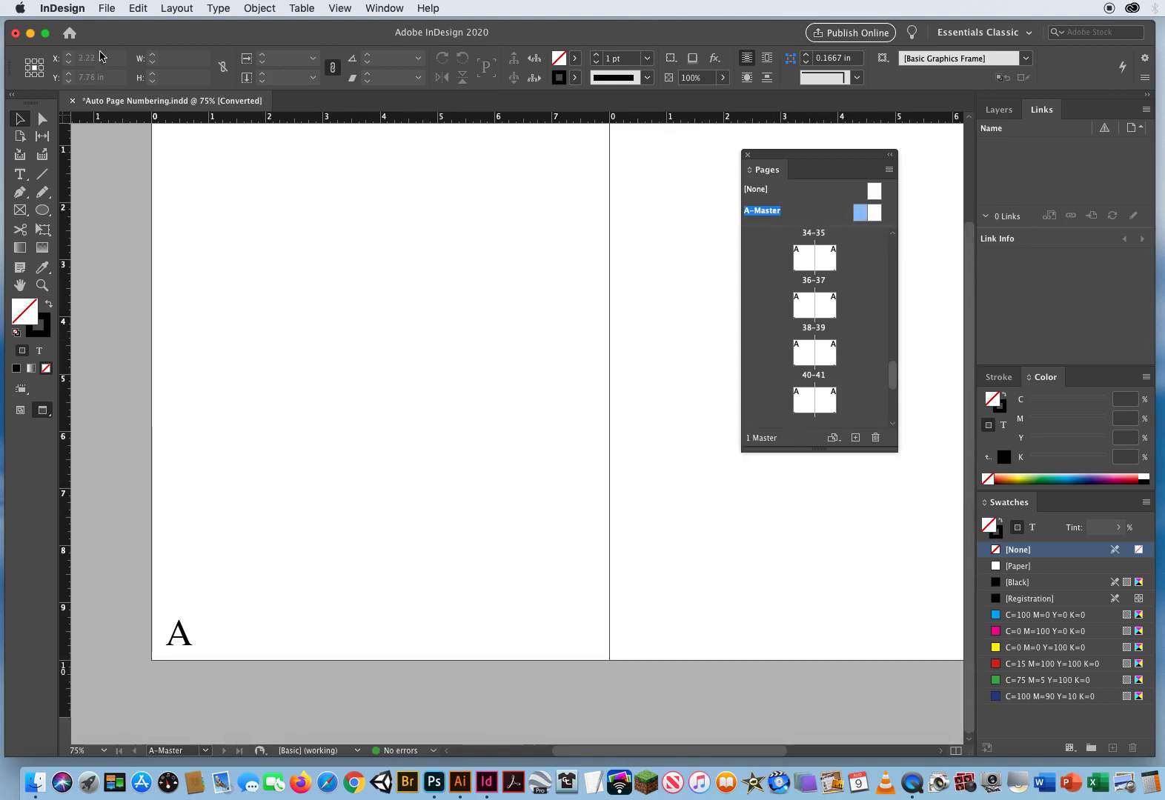
pyautogui.click(43, 176)
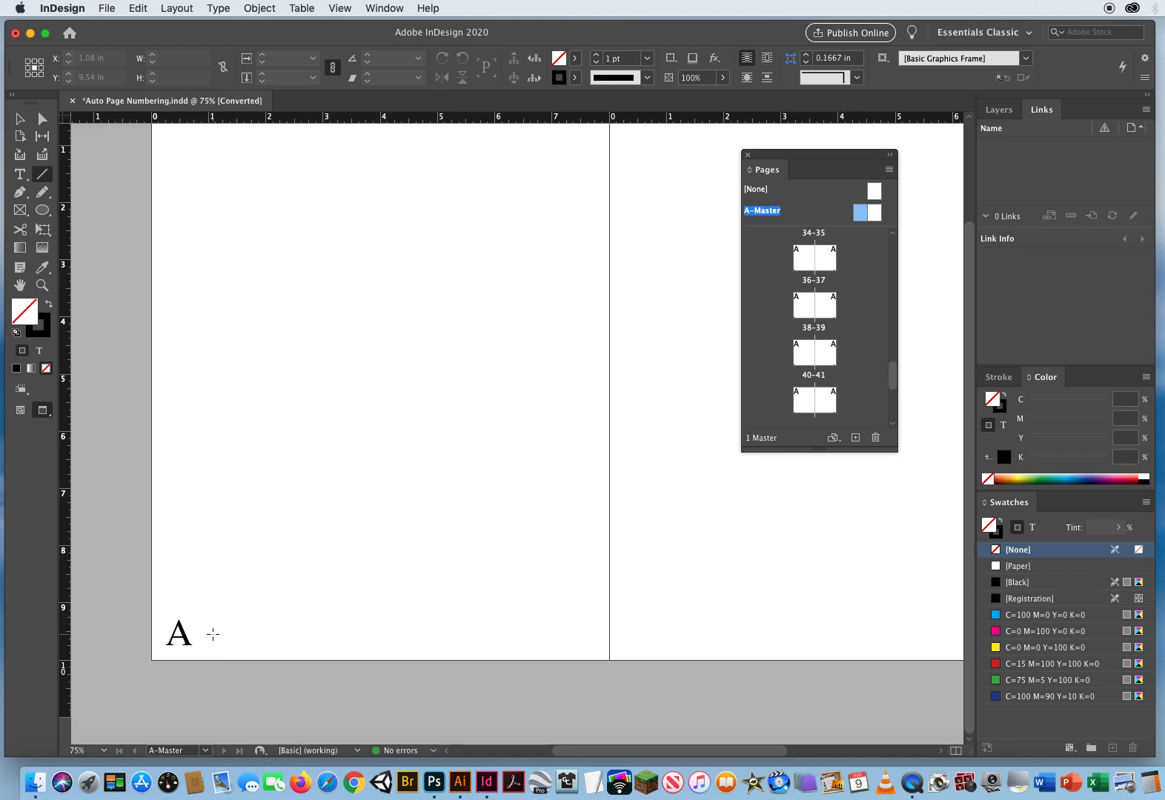
pyautogui.moveTo(213, 633); pyautogui.dragTo(596, 636)
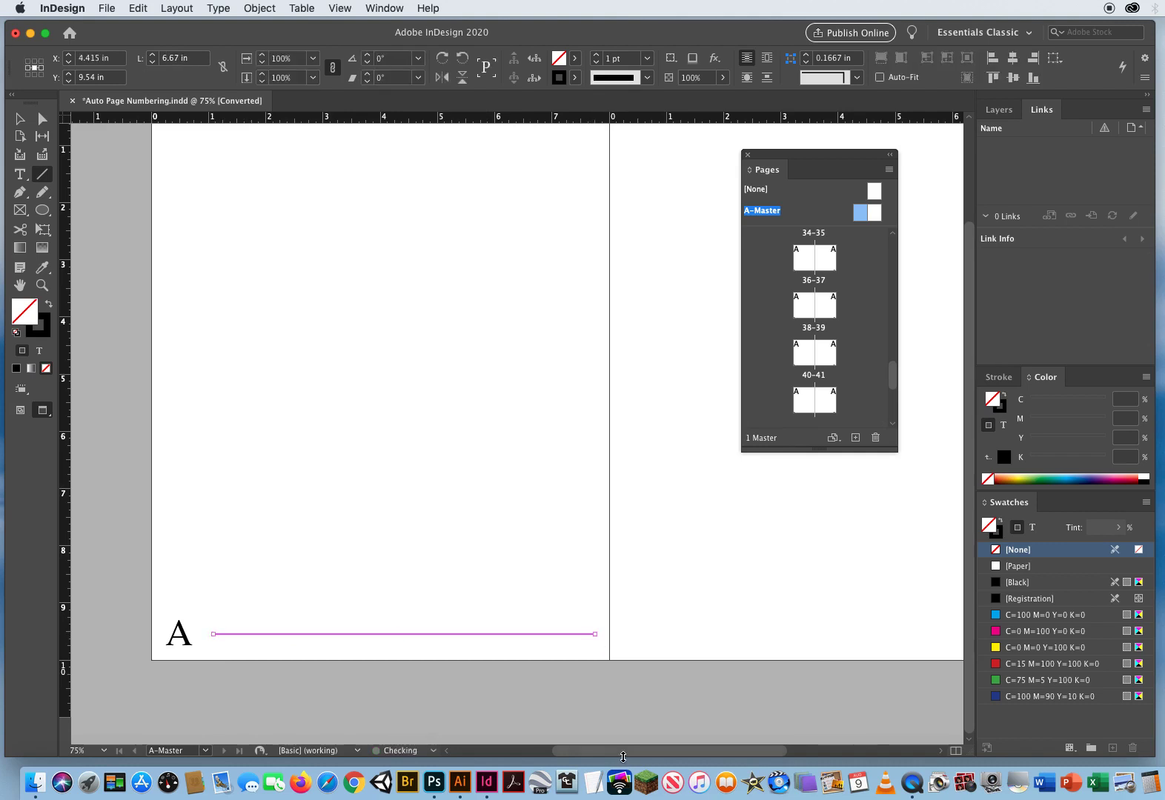
pyautogui.press('w')
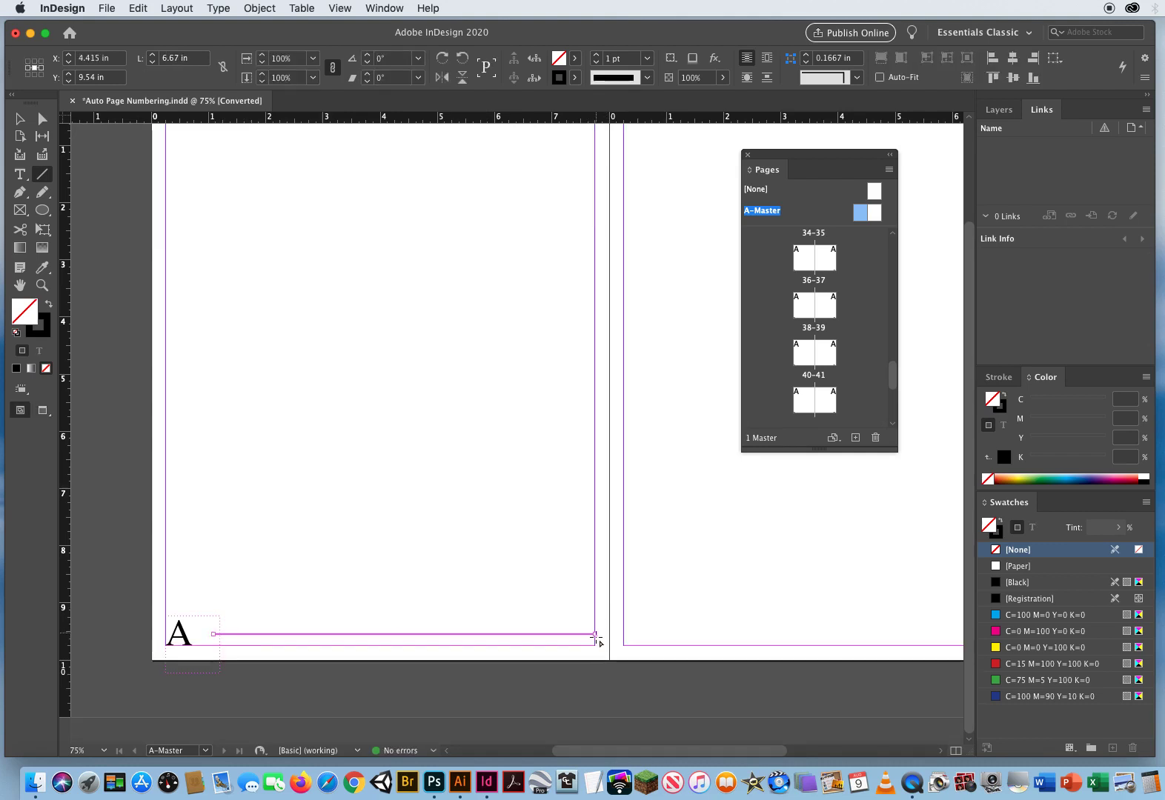
pyautogui.press('v')
pyautogui.click(584, 598)
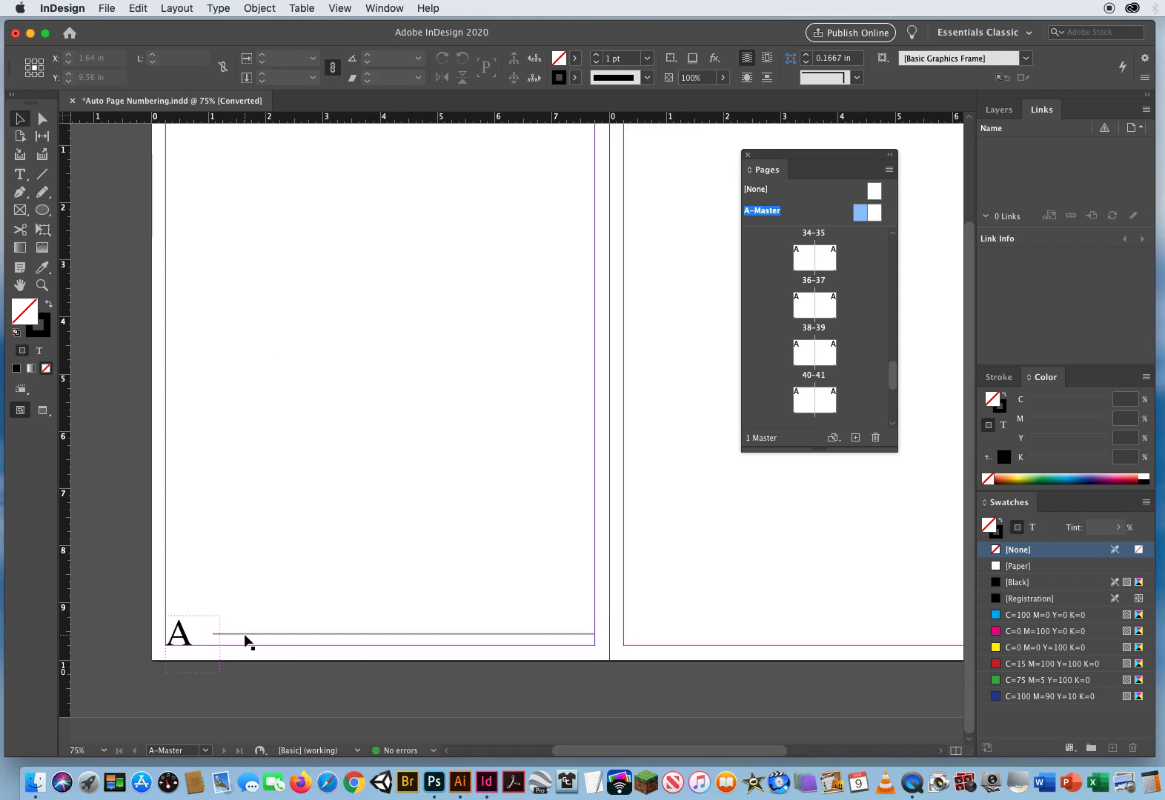
pyautogui.moveTo(244, 635); pyautogui.dragTo(661, 641)
pyautogui.moveTo(521, 708); pyautogui.dragTo(462, 645)
# - Set the stroke weight of both A-Master footer lines to 3 pt and deselect them
pyautogui.moveTo(436, 566); pyautogui.dragTo(734, 697)
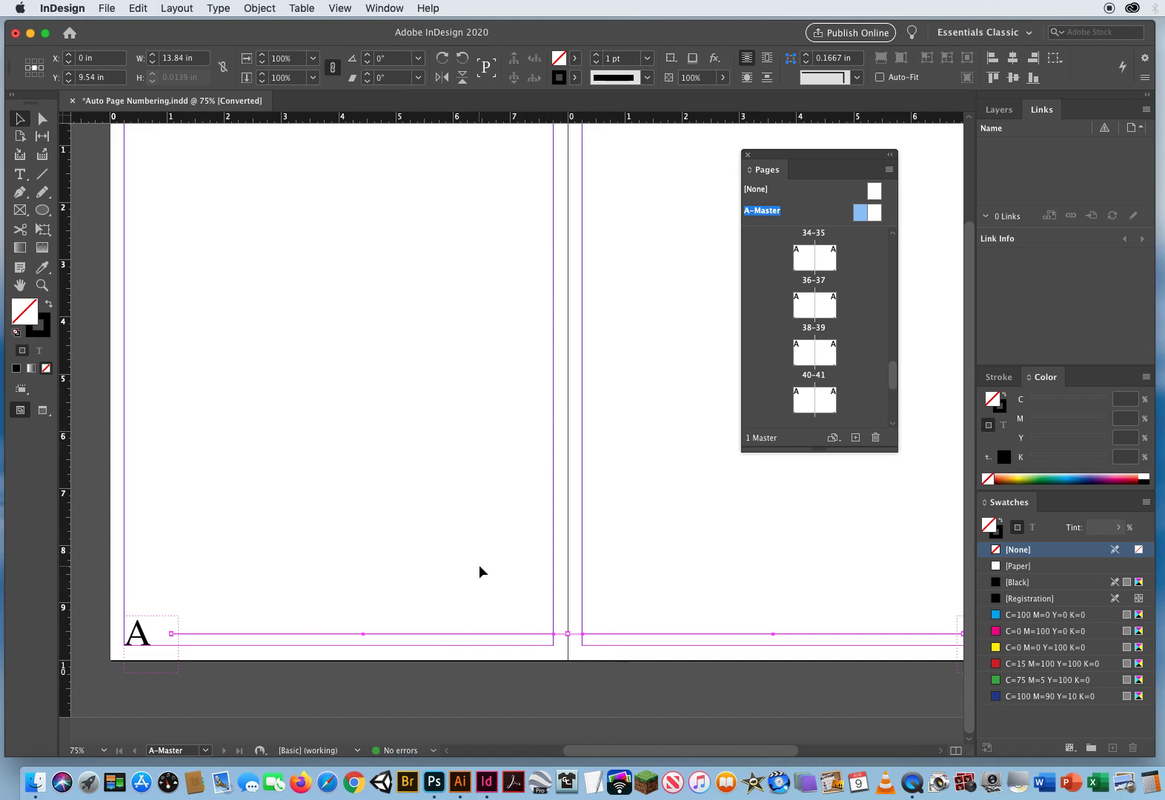
pyautogui.moveTo(478, 564); pyautogui.dragTo(652, 716)
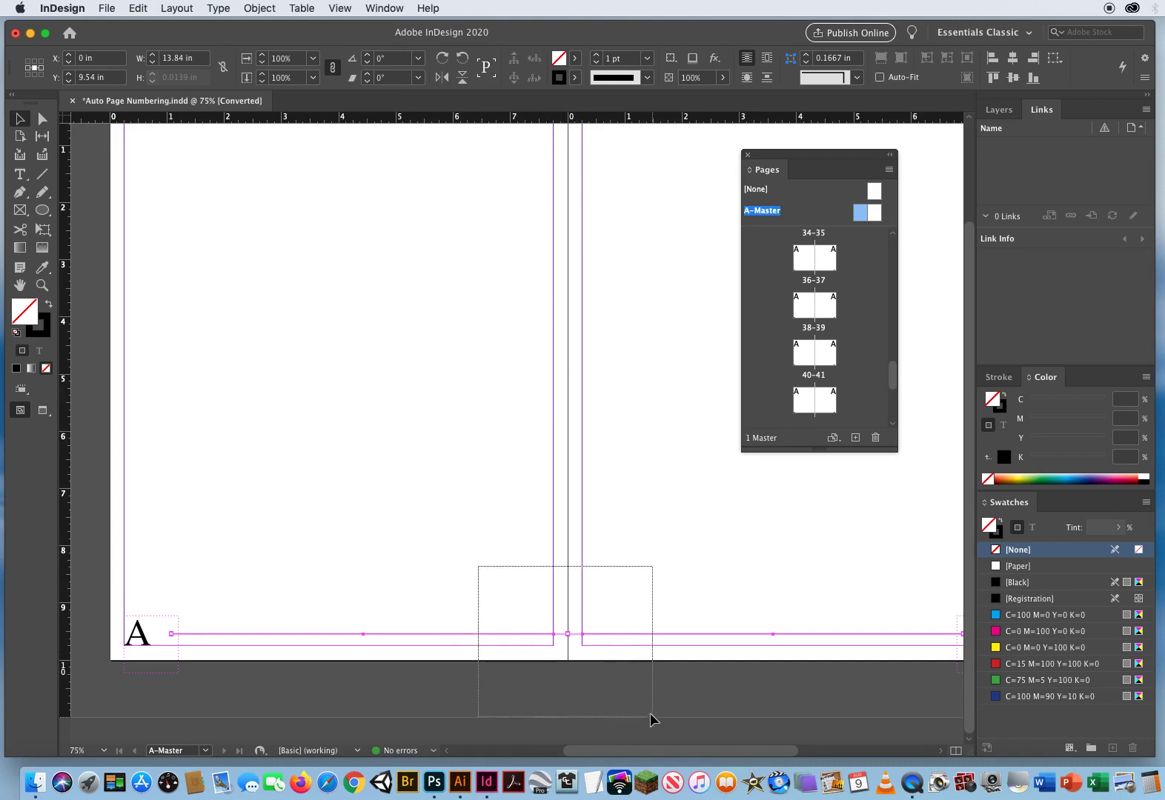
pyautogui.click(631, 62)
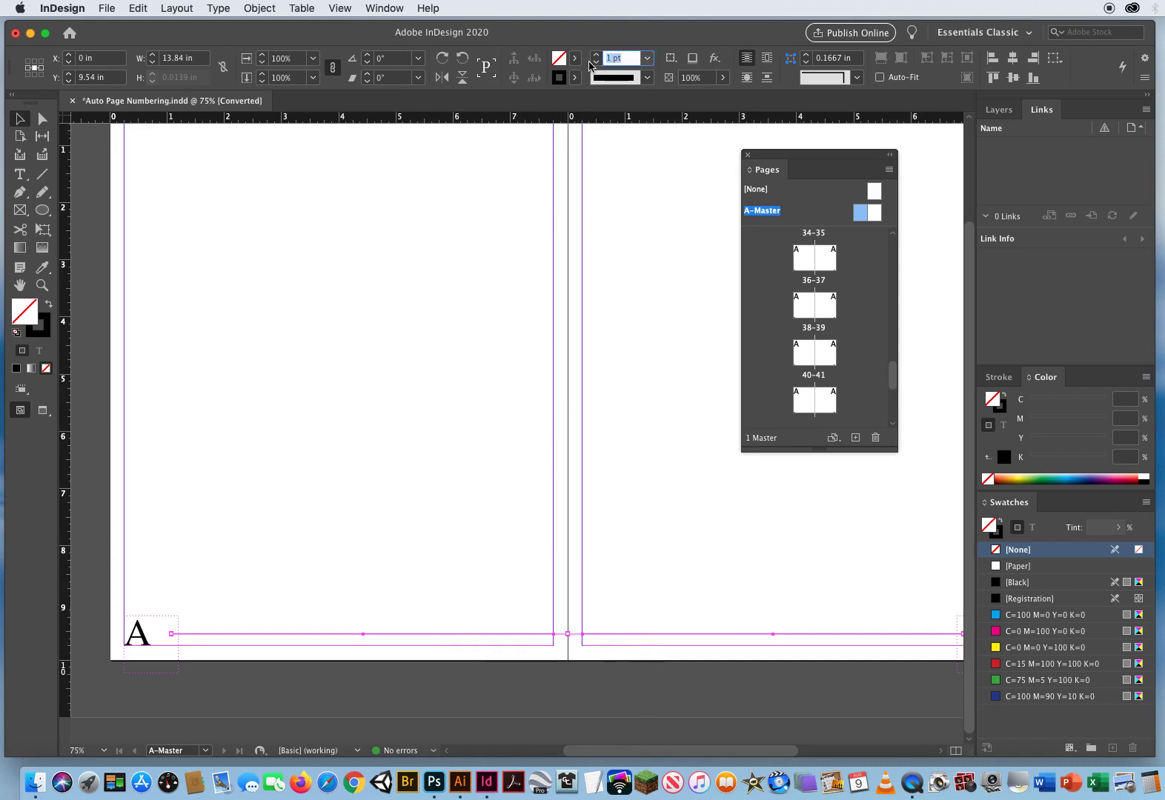
pyautogui.click(596, 54)
pyautogui.click(596, 55)
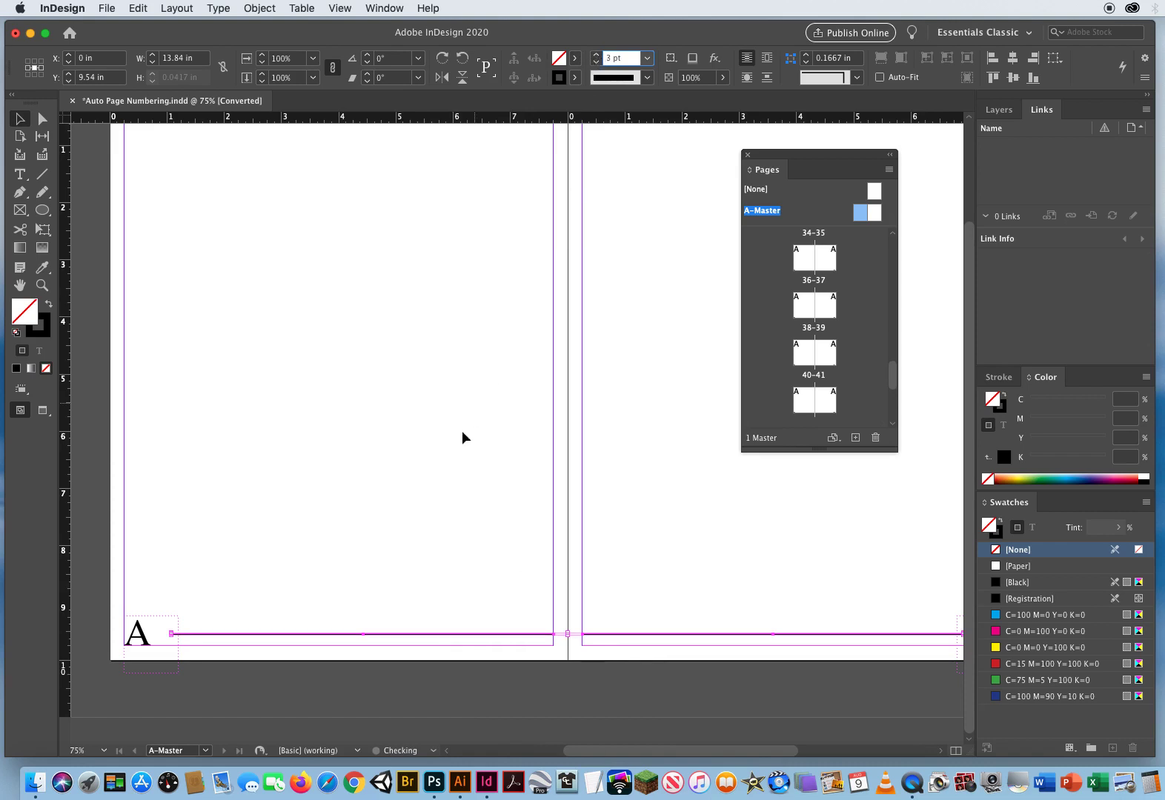
pyautogui.click(458, 434)
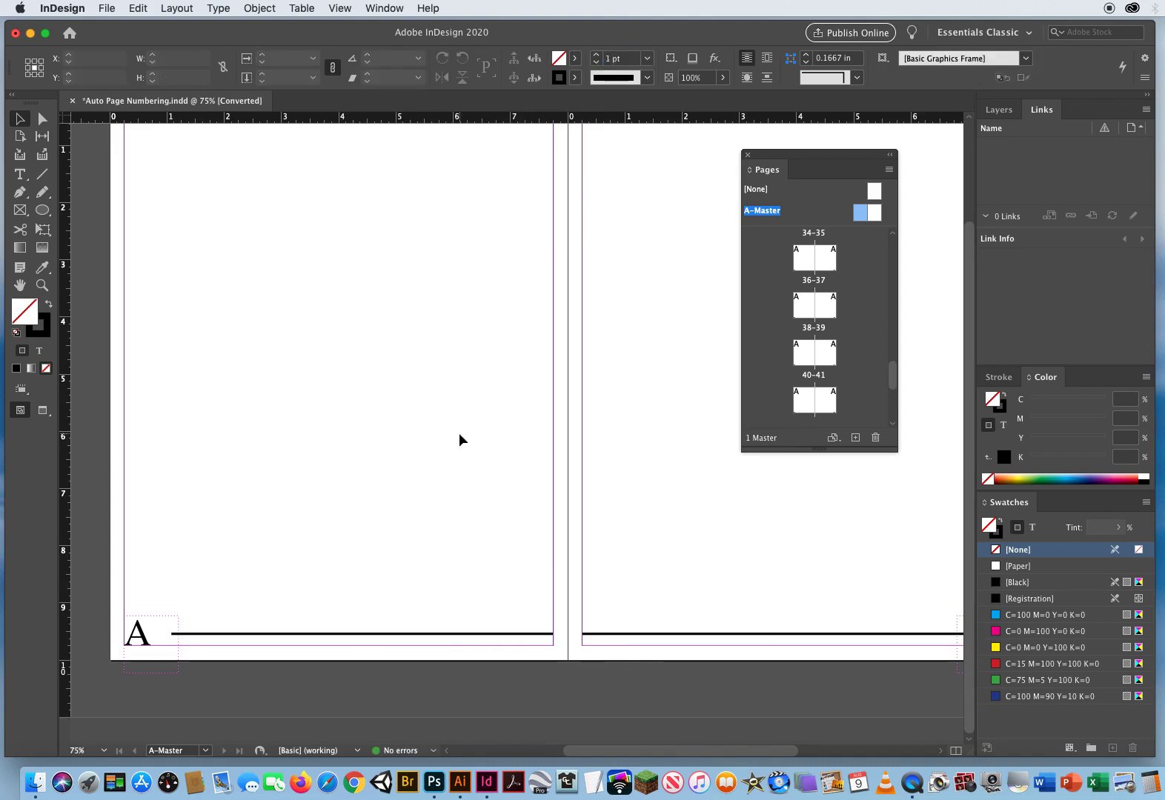
# - Open page 39 and examine the footer lines and page numbers in preview mode back to the 34-35 spread
pyautogui.doubleClick(827, 310)
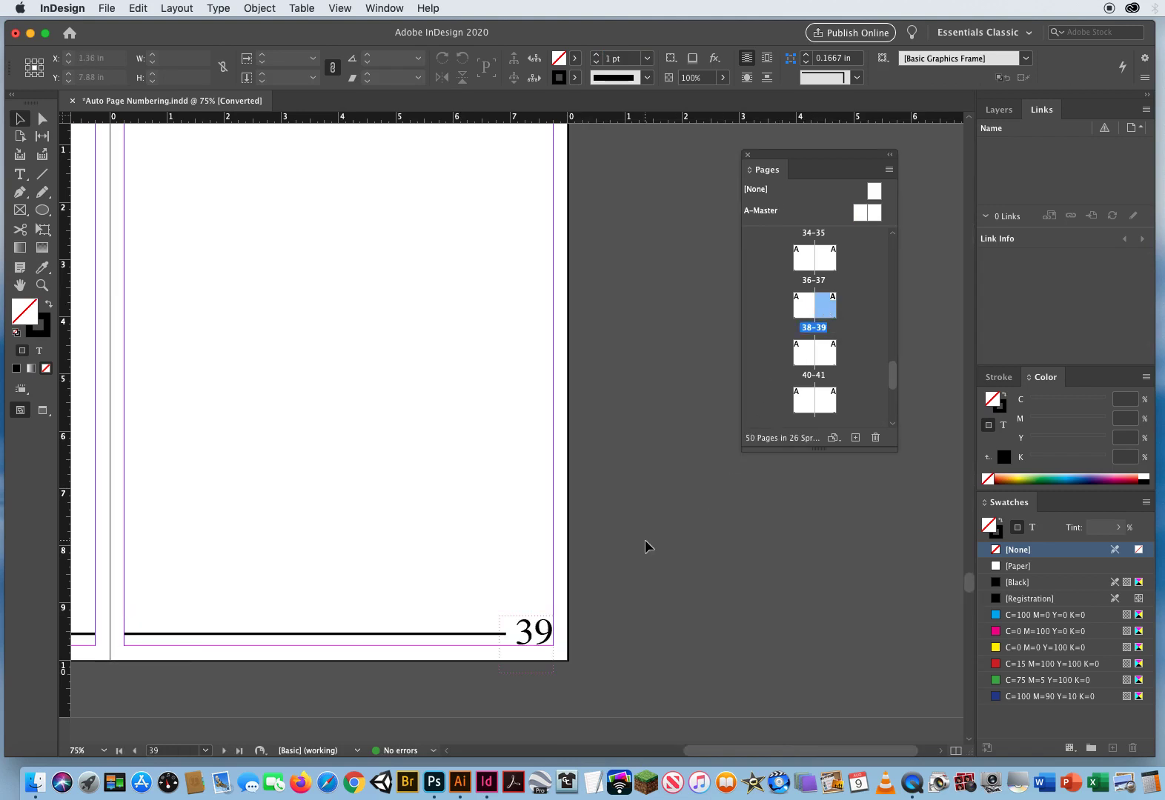
pyautogui.press('w')
pyautogui.moveTo(287, 452); pyautogui.dragTo(572, 327)
pyautogui.moveTo(252, 297); pyautogui.dragTo(498, 741)
pyautogui.moveTo(536, 421); pyautogui.dragTo(112, 674)
pyautogui.moveTo(275, 368); pyautogui.dragTo(294, 512)
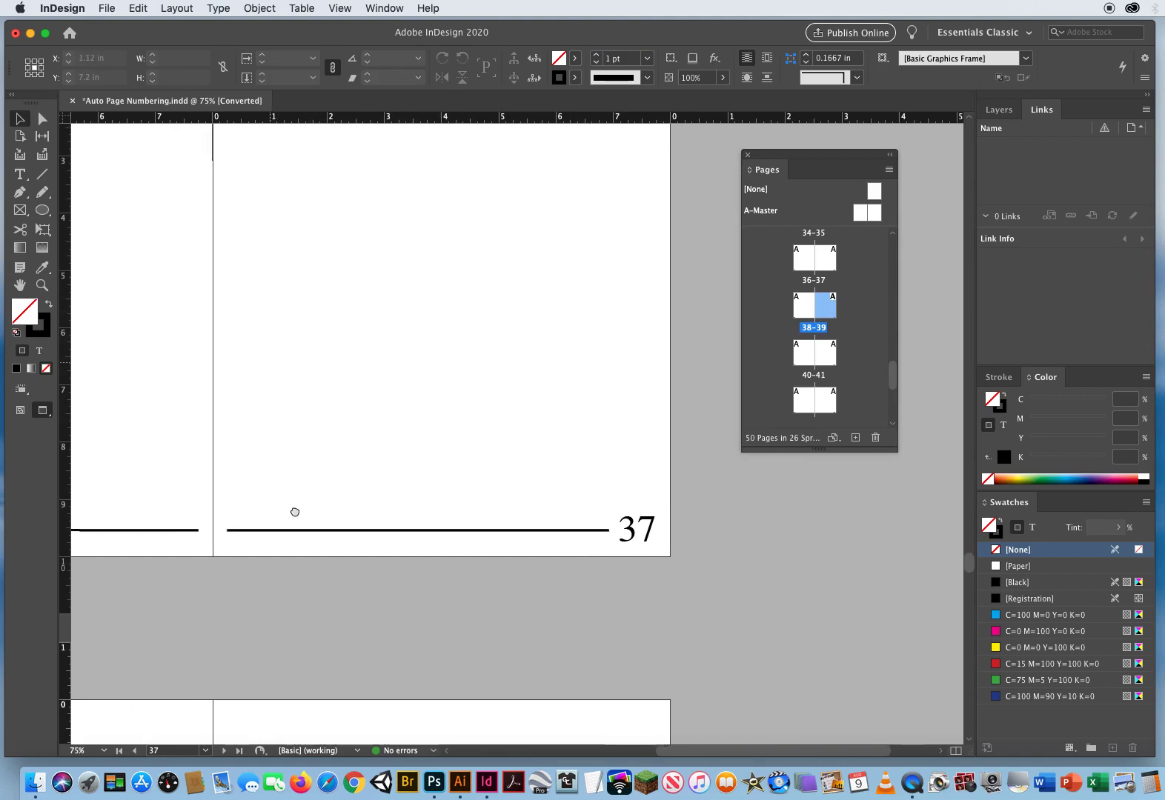
pyautogui.moveTo(297, 325); pyautogui.dragTo(311, 635)
pyautogui.moveTo(341, 430); pyautogui.dragTo(277, 619)
pyautogui.moveTo(207, 518); pyautogui.dragTo(723, 557)
pyautogui.moveTo(598, 579); pyautogui.dragTo(393, 633)
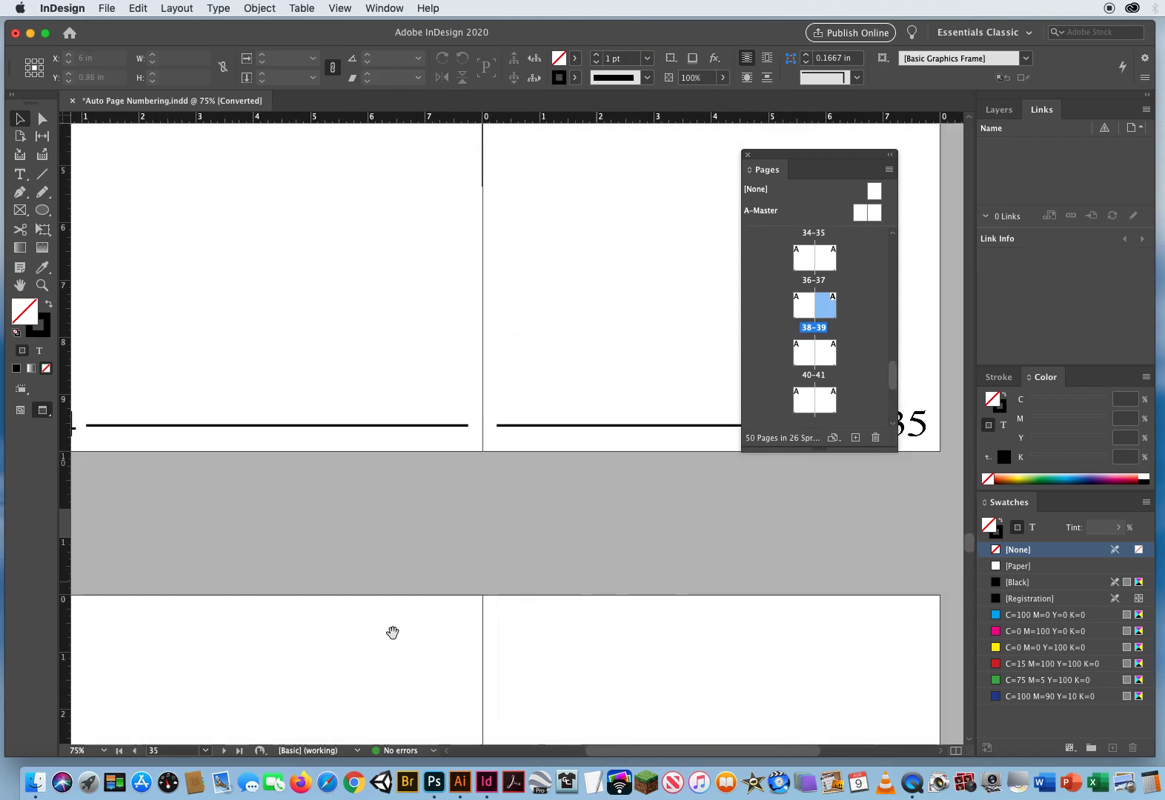
pyautogui.moveTo(494, 345); pyautogui.dragTo(281, 553)
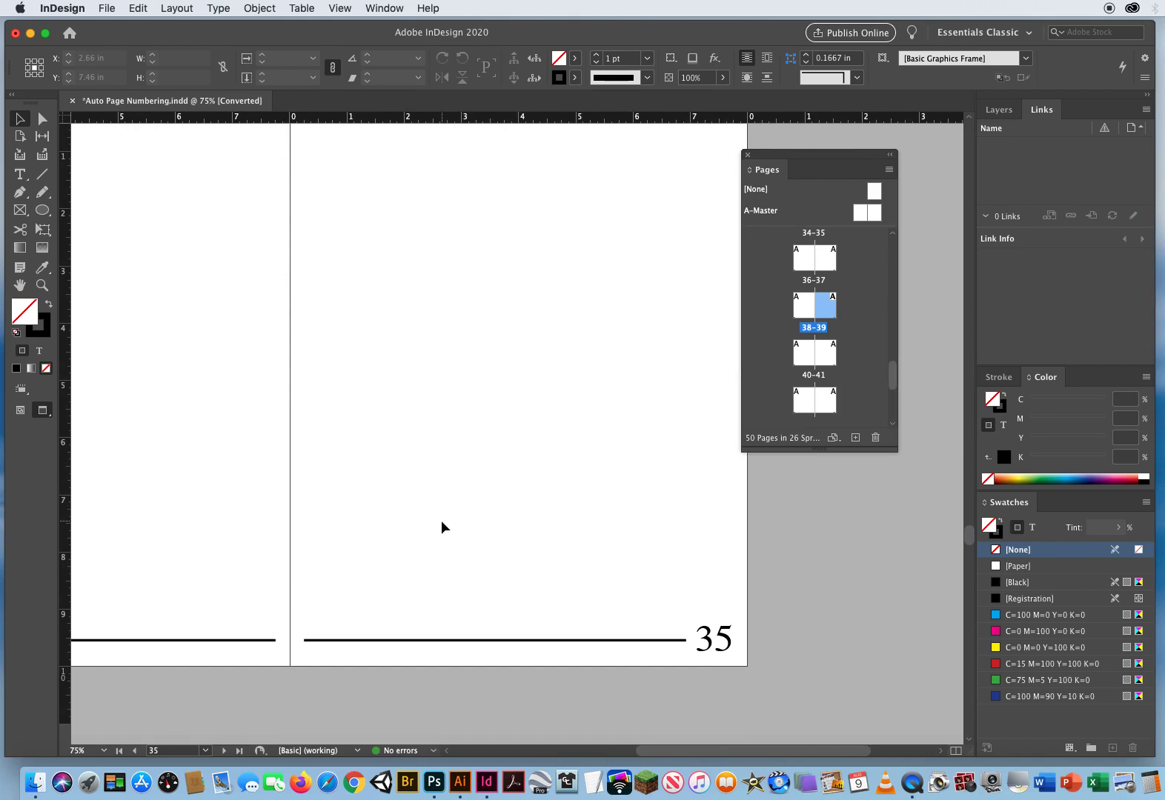
# - Go to page 12 and view the whole 12-13 spread at 50% zoom
pyautogui.press('super+j')
pyautogui.write('12')
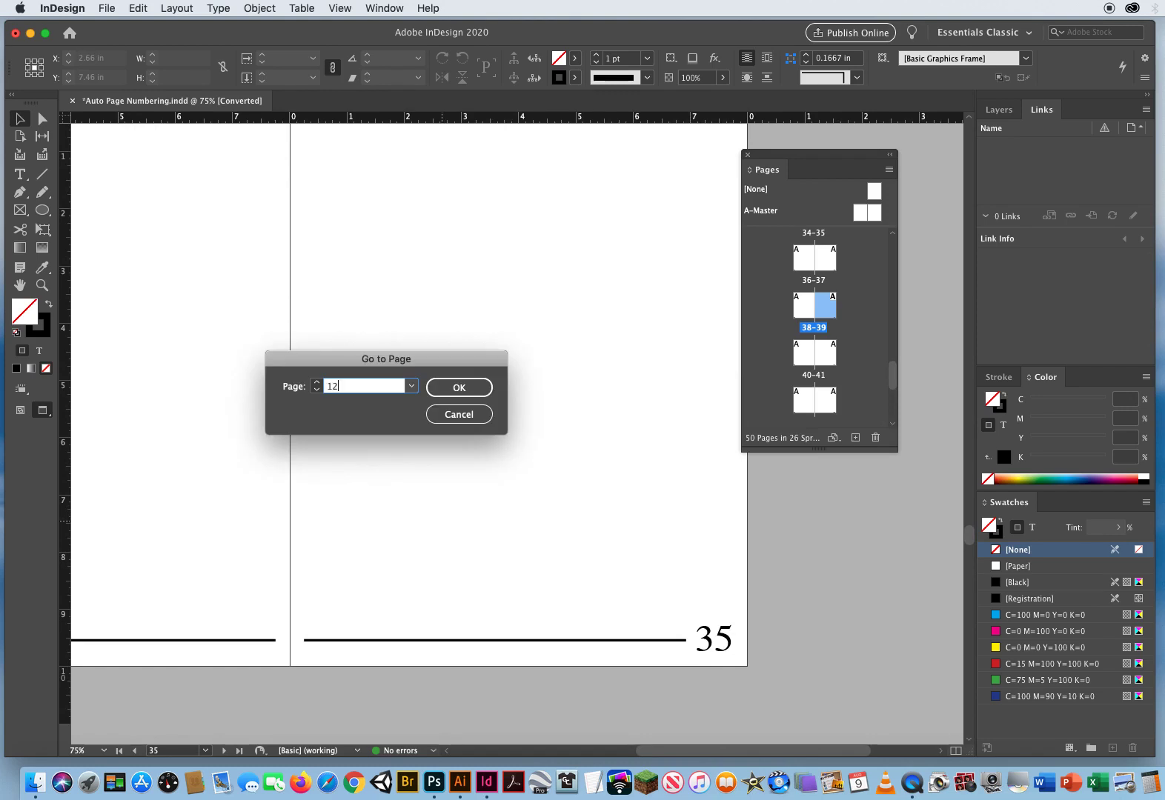
pyautogui.press('Return')
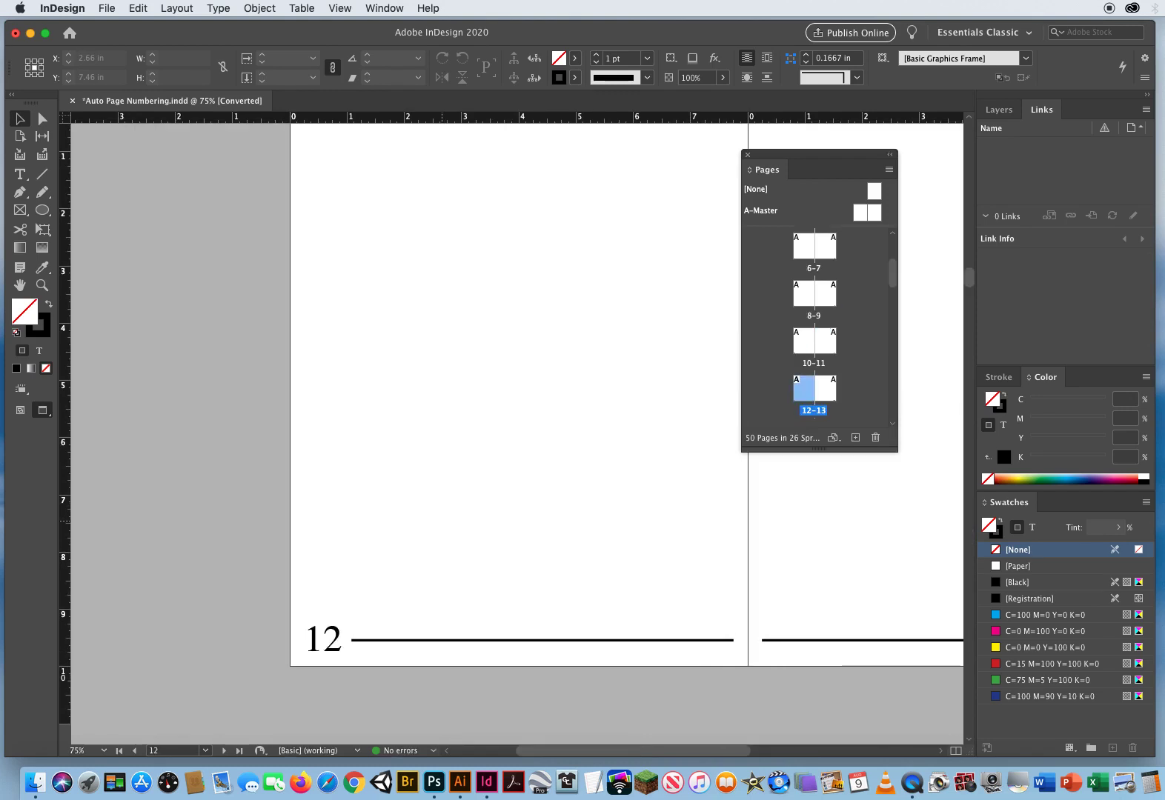
pyautogui.click(42, 285)
pyautogui.keyDown('alt'); pyautogui.click(546, 408); pyautogui.keyUp('alt')
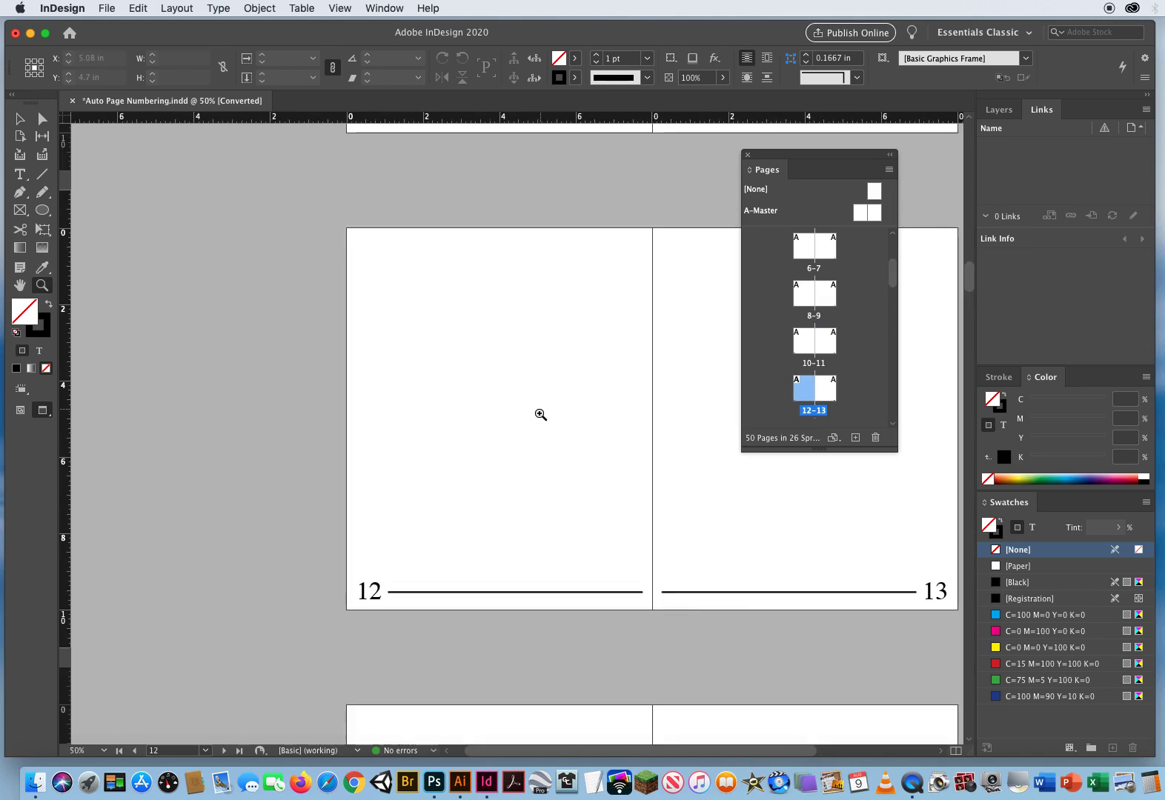
pyautogui.click(20, 118)
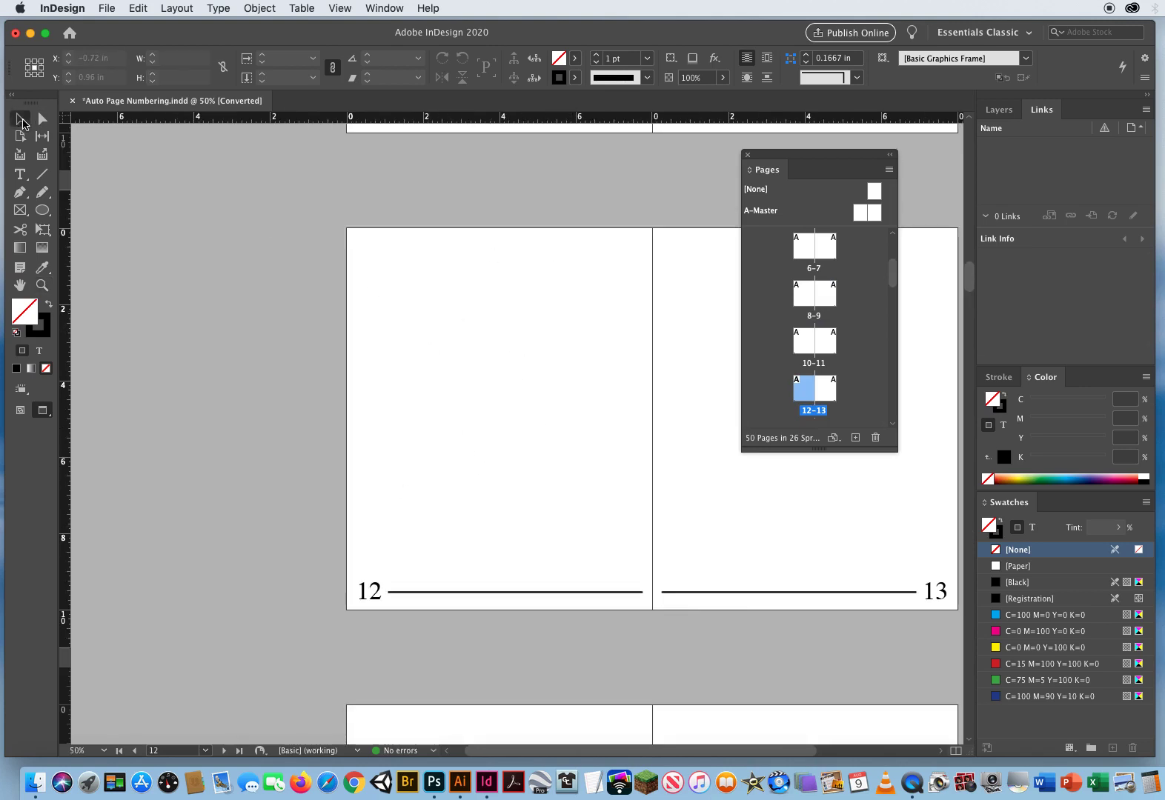
pyautogui.moveTo(426, 453); pyautogui.dragTo(318, 467)
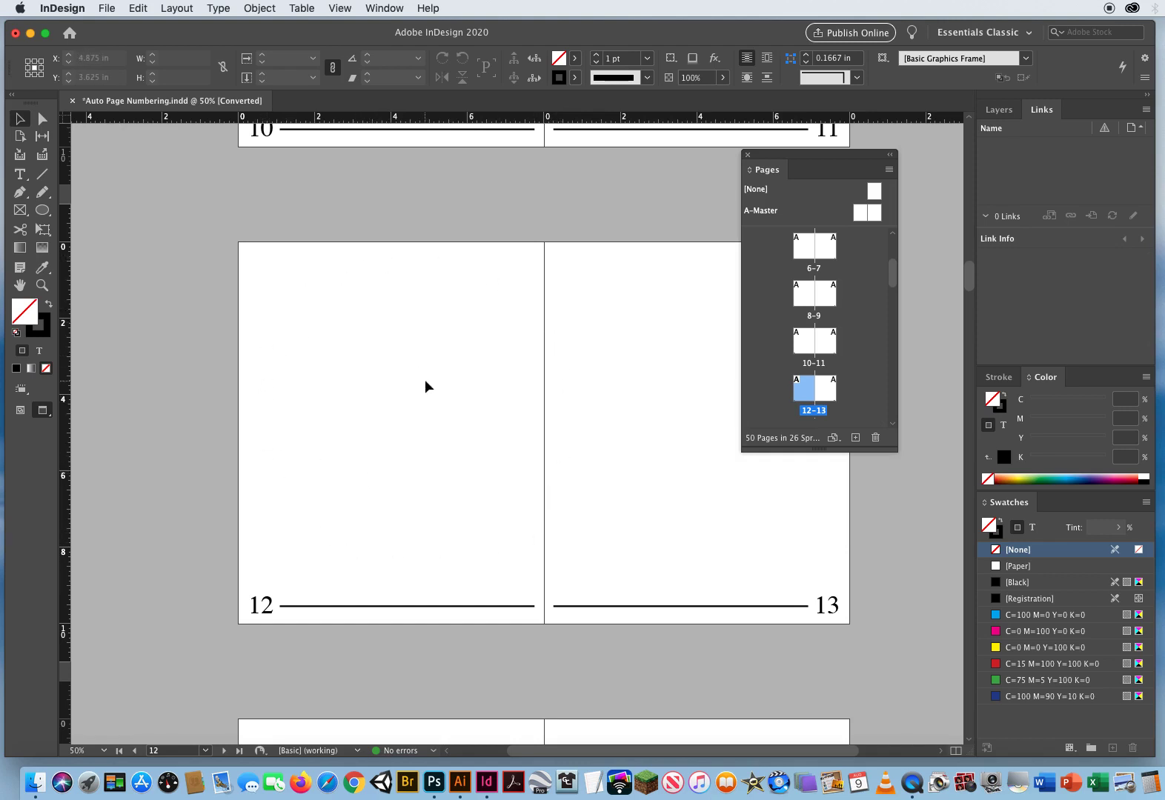
# - Place Eyor and Rabbit.psd from the 4 Auto Page Numbering folder near page 12's upper outer corner, about 1.68 in wide
pyautogui.press('super+d')
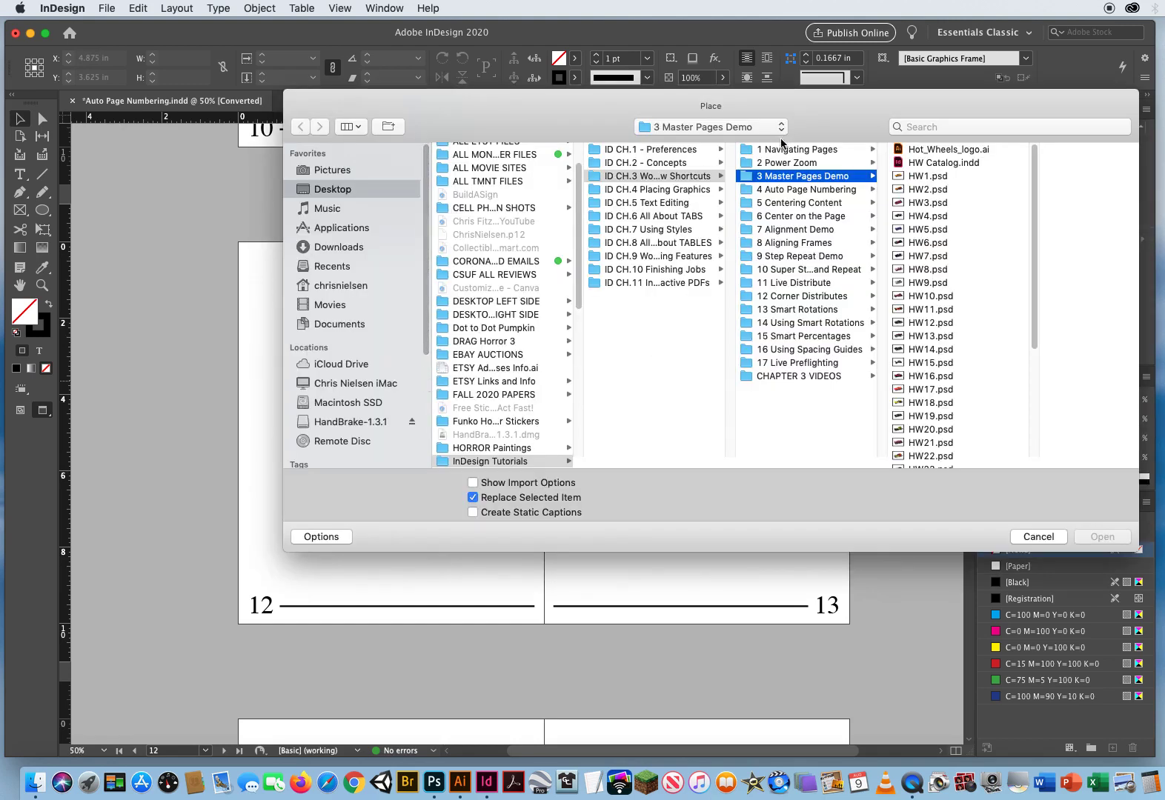
pyautogui.click(659, 177)
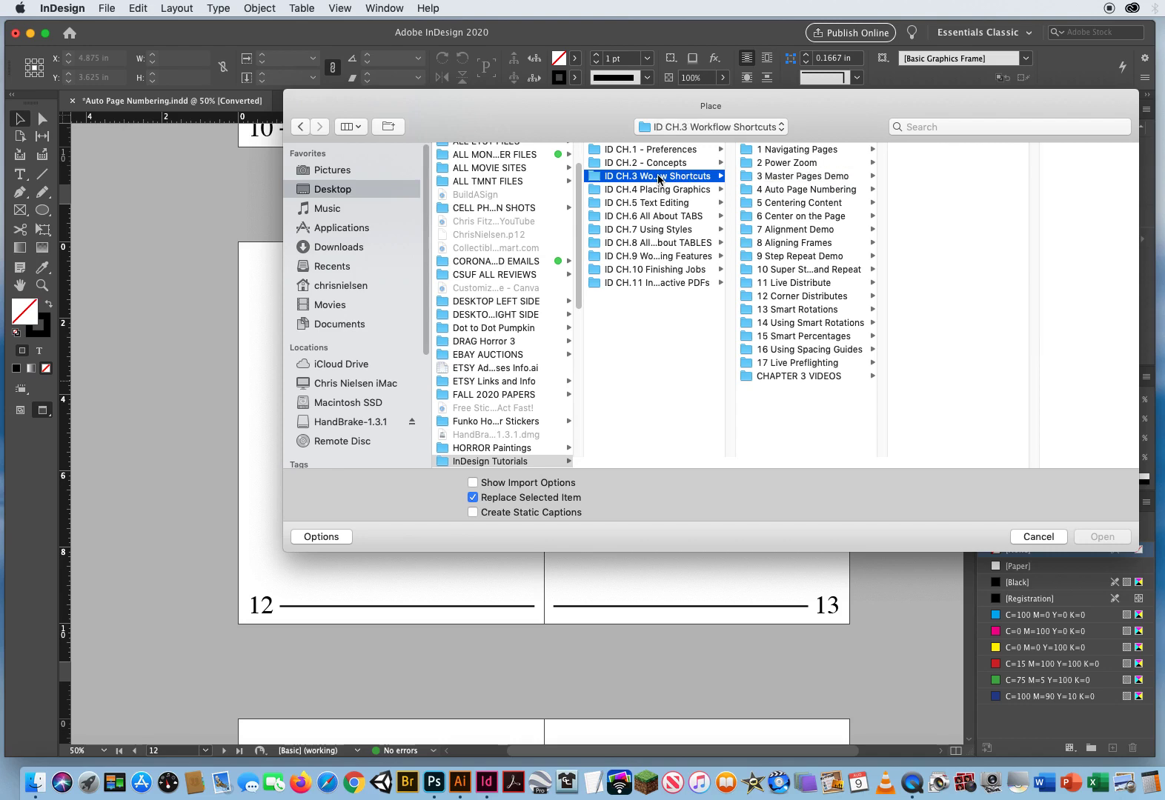
pyautogui.click(792, 191)
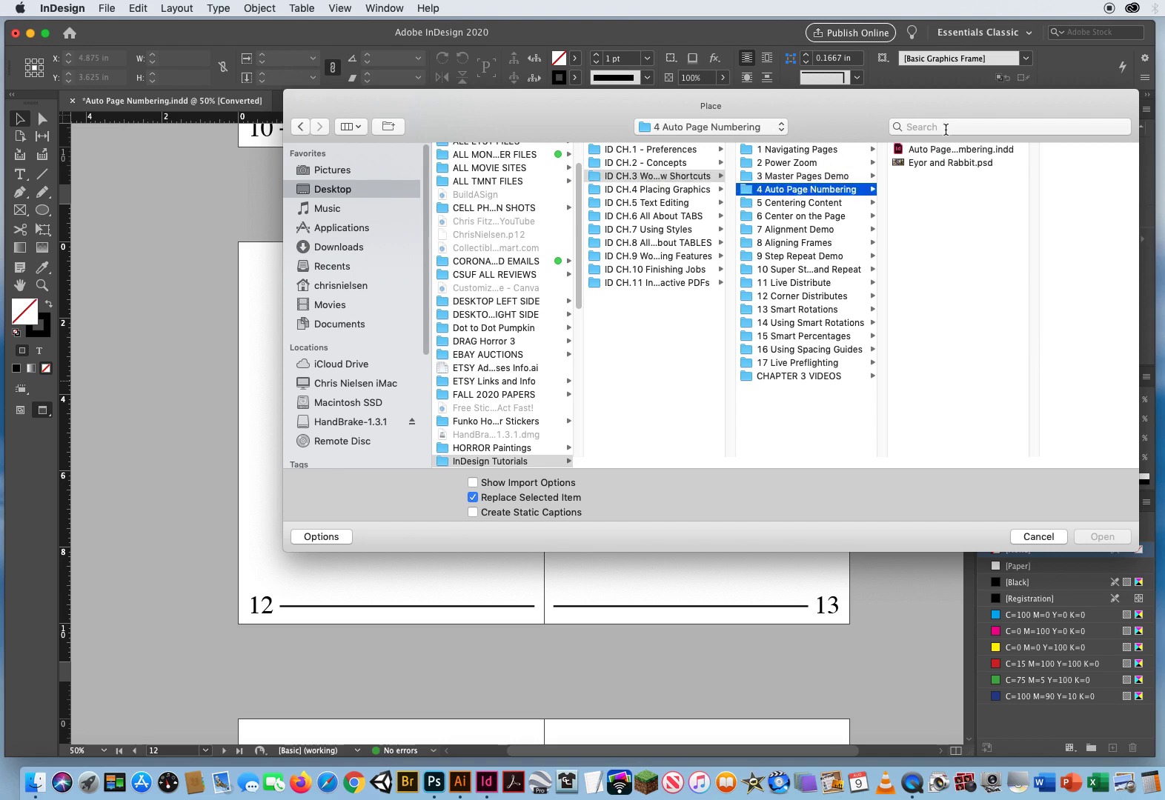
pyautogui.click(935, 163)
pyautogui.moveTo(841, 102); pyautogui.dragTo(735, 94)
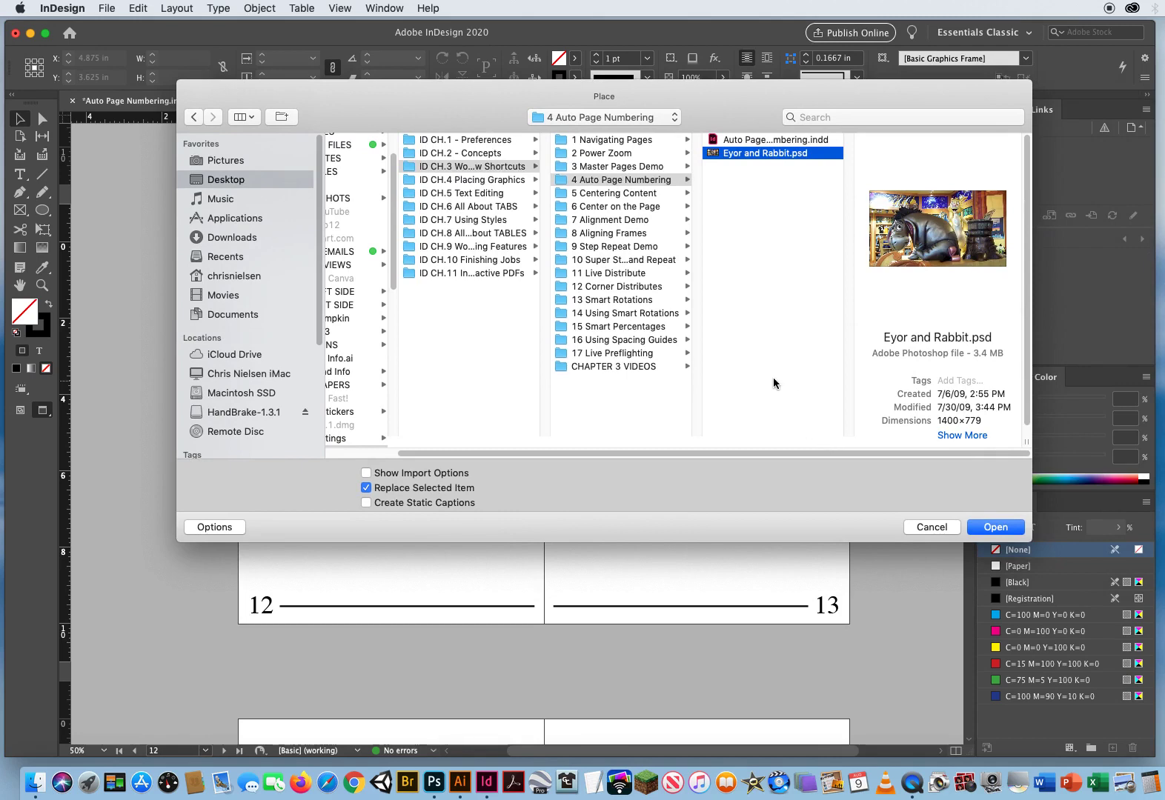
pyautogui.click(992, 530)
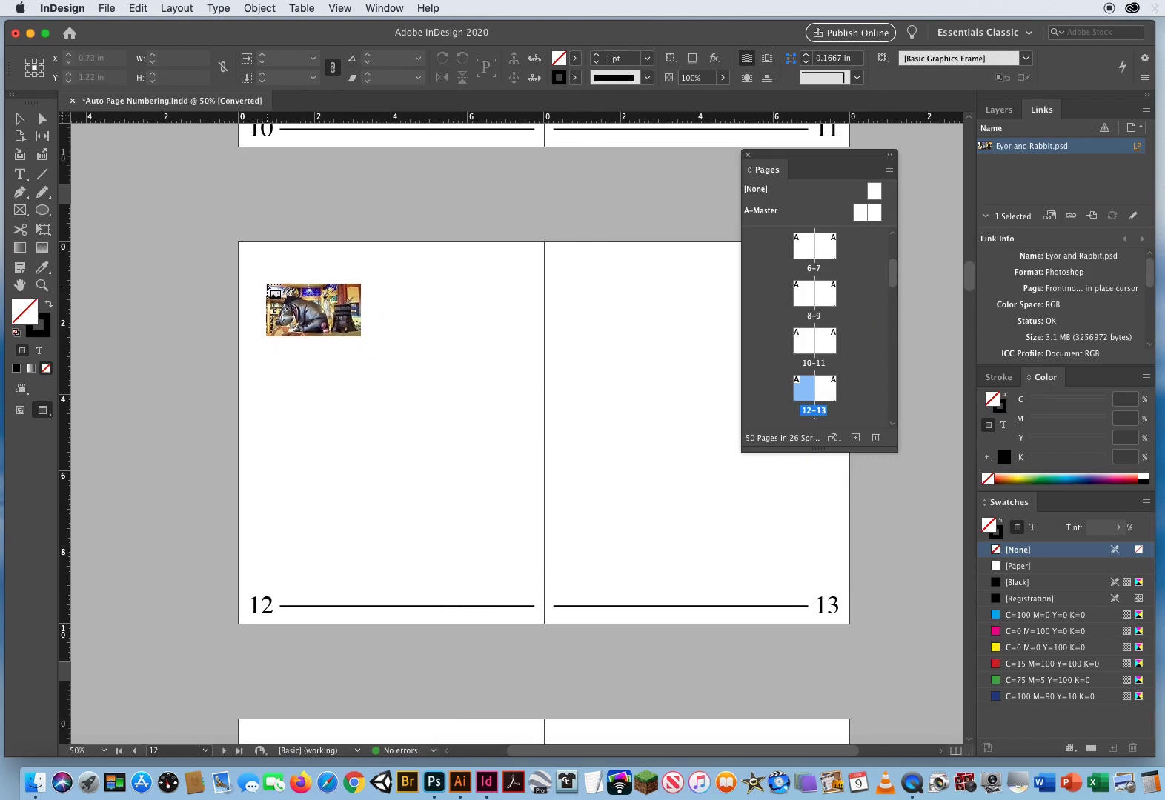
pyautogui.moveTo(267, 282); pyautogui.dragTo(333, 324)
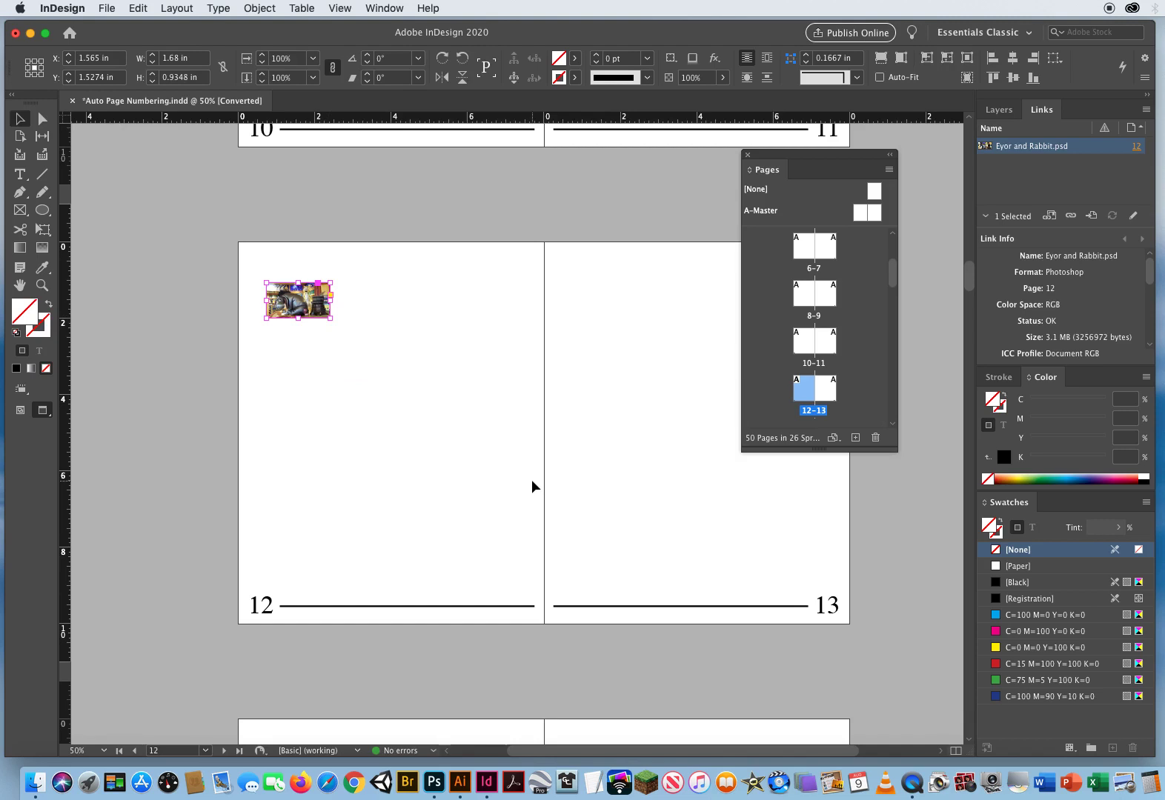
# - Undo the small image placement and place Eyor and Rabbit.psd on page 12 at about 7 in wide
pyautogui.click(147, 9)
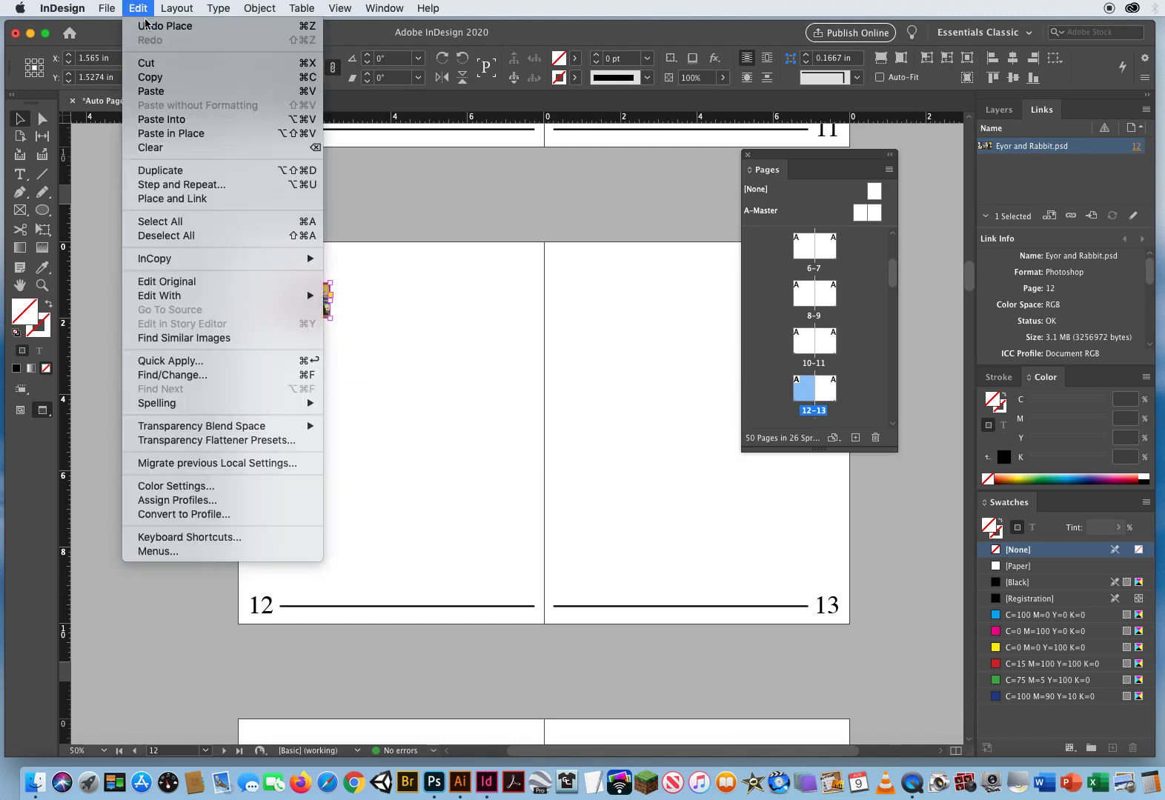
pyautogui.click(149, 31)
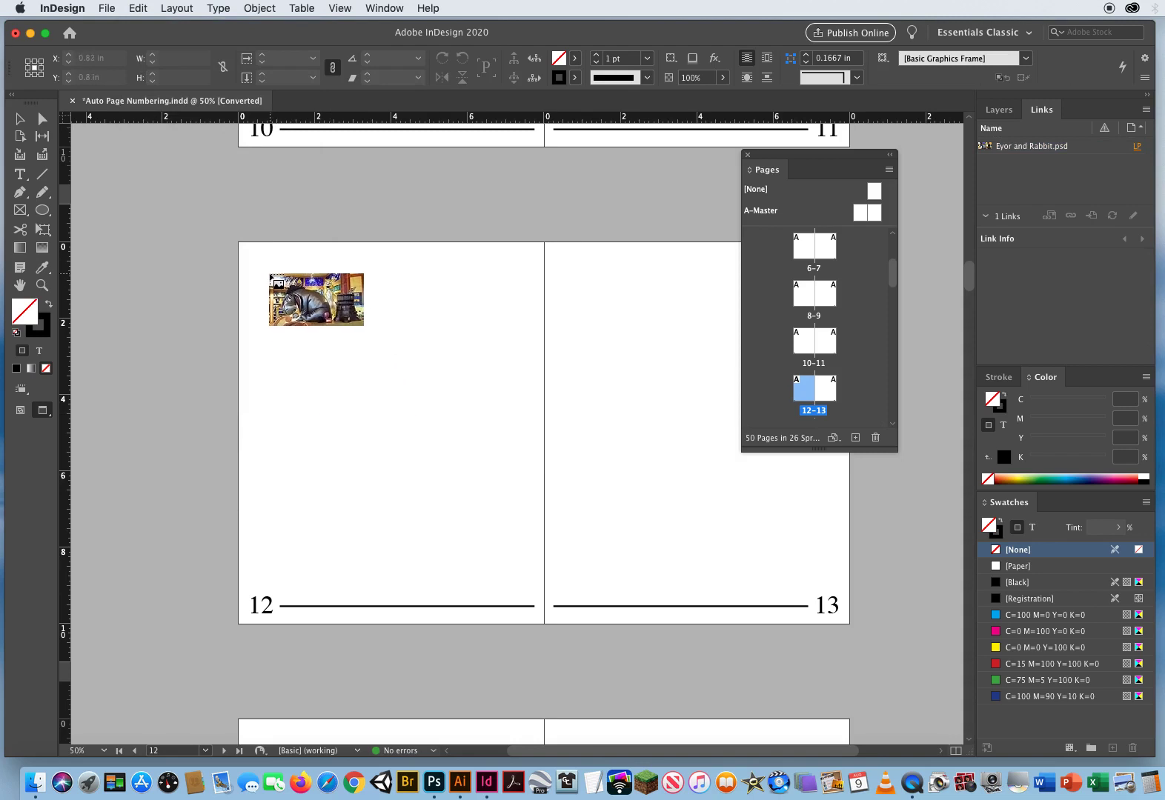
pyautogui.click(266, 273)
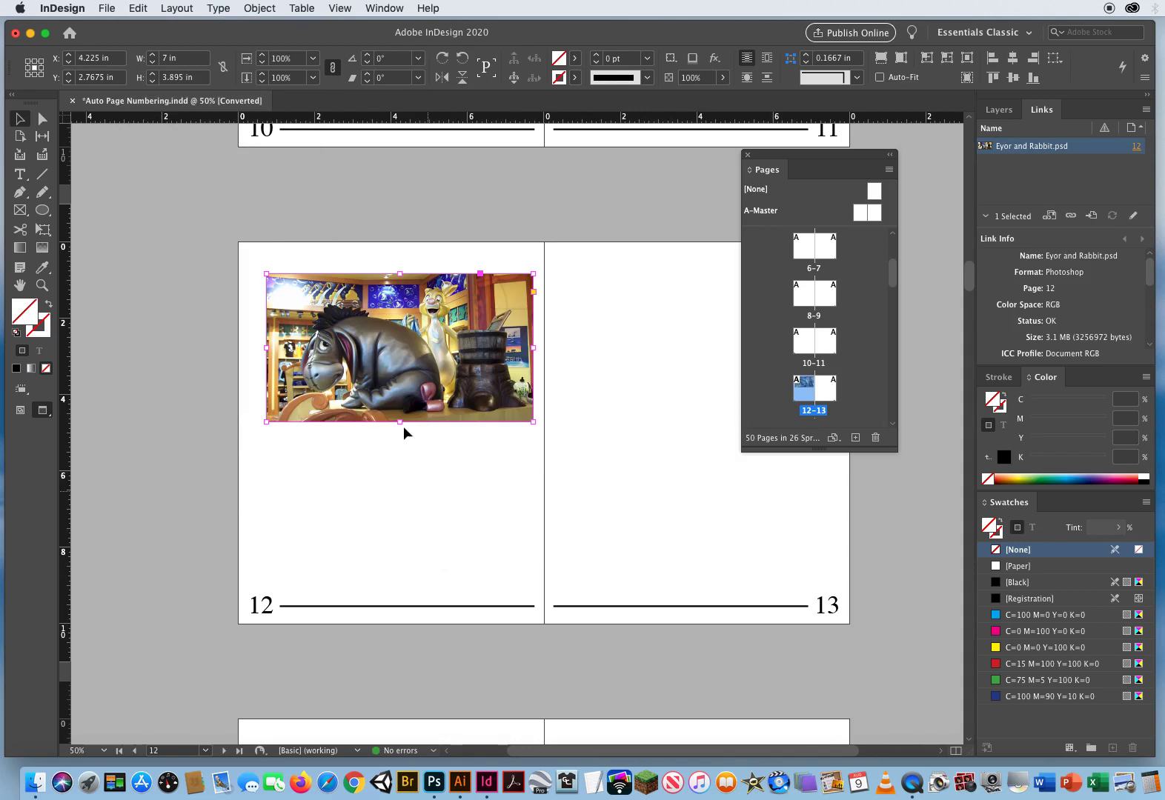
# - Undo the full-size placement and place Eyor and Rabbit.psd on page 12 in a frame about 5.04 in wide
pyautogui.click(137, 8)
pyautogui.click(164, 26)
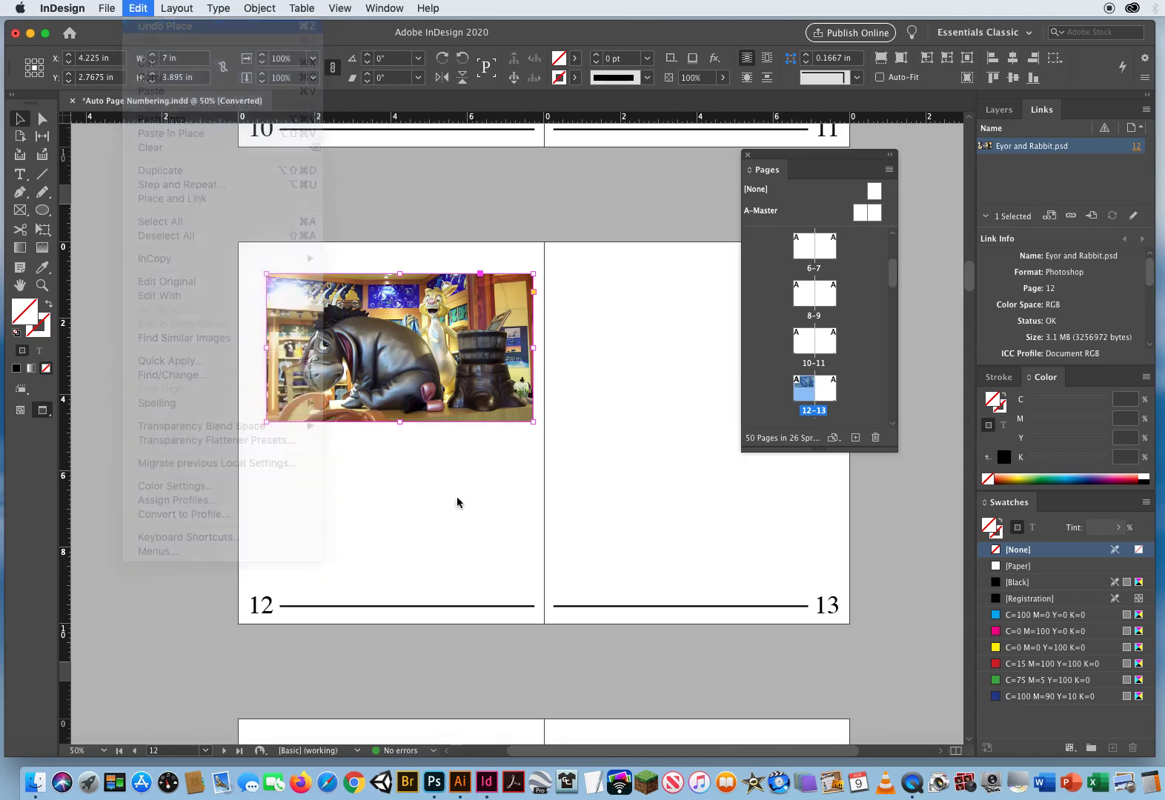
pyautogui.moveTo(301, 339); pyautogui.dragTo(495, 463)
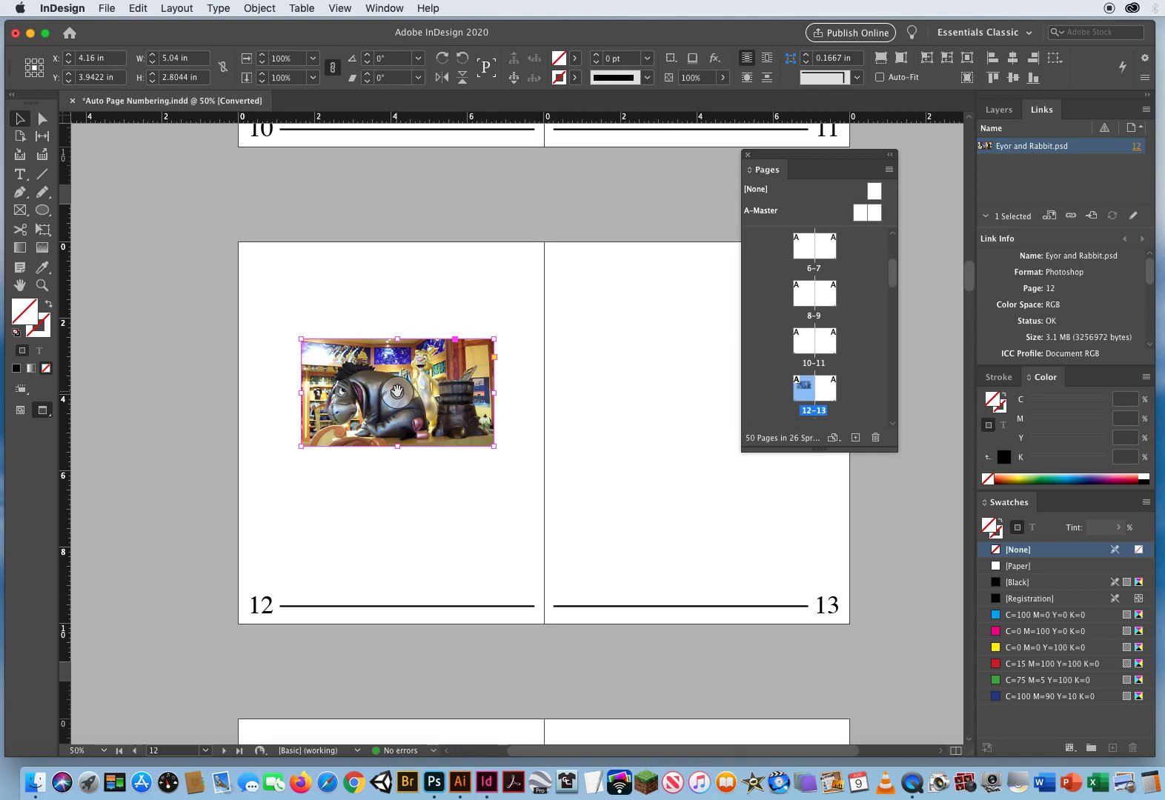
# - Try to shift the picture inside its frame on page 12, undo the shift and deselect the image
pyautogui.moveTo(397, 392); pyautogui.dragTo(470, 345)
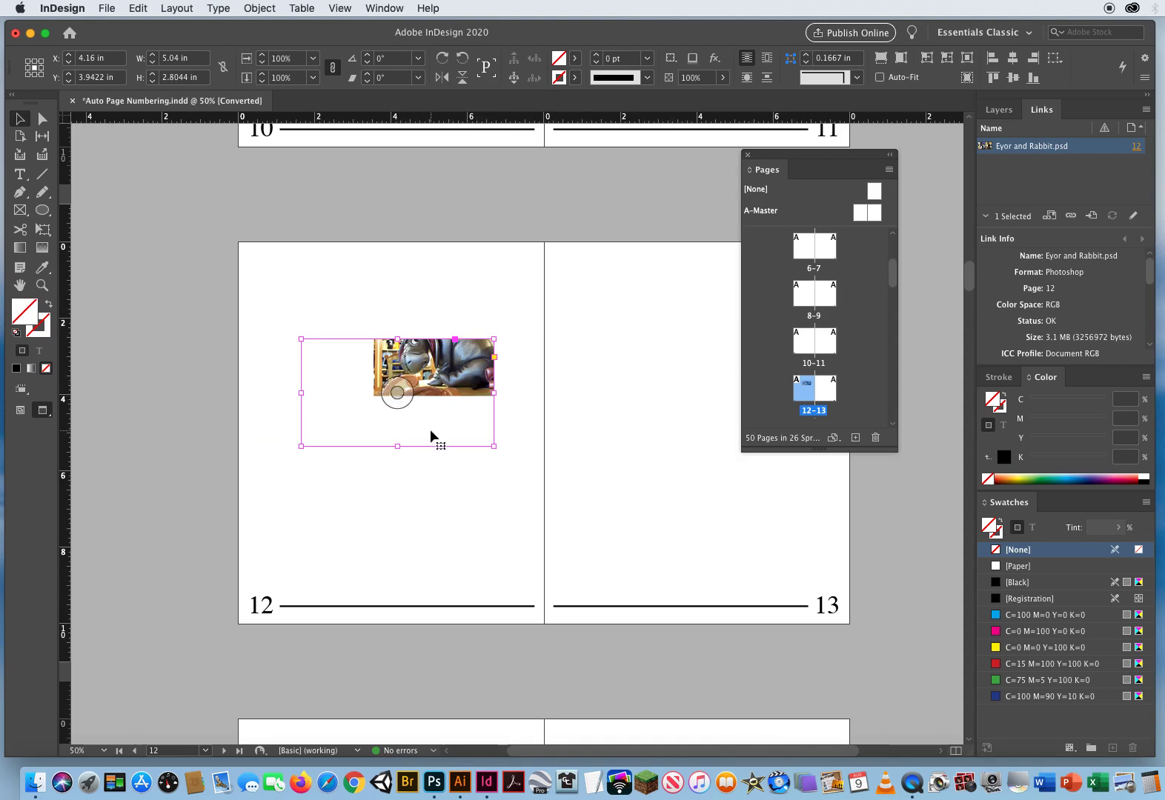
pyautogui.click(138, 8)
pyautogui.click(142, 27)
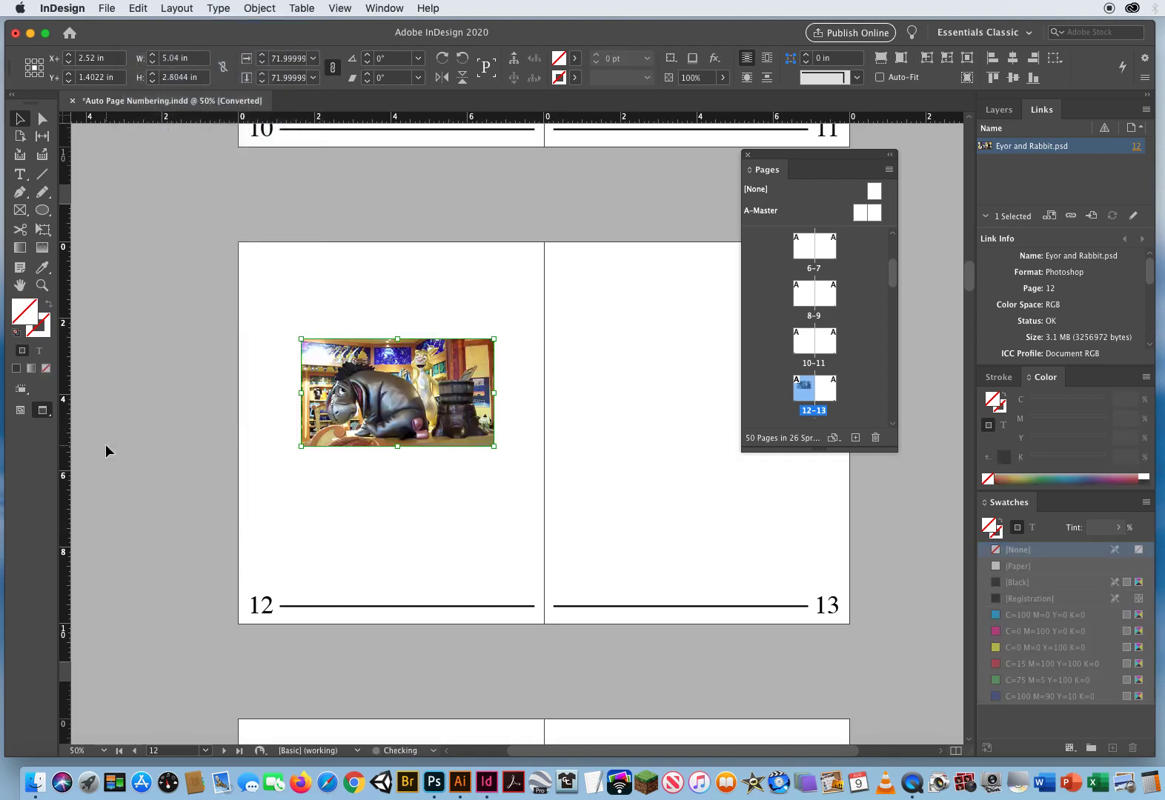
pyautogui.click(265, 264)
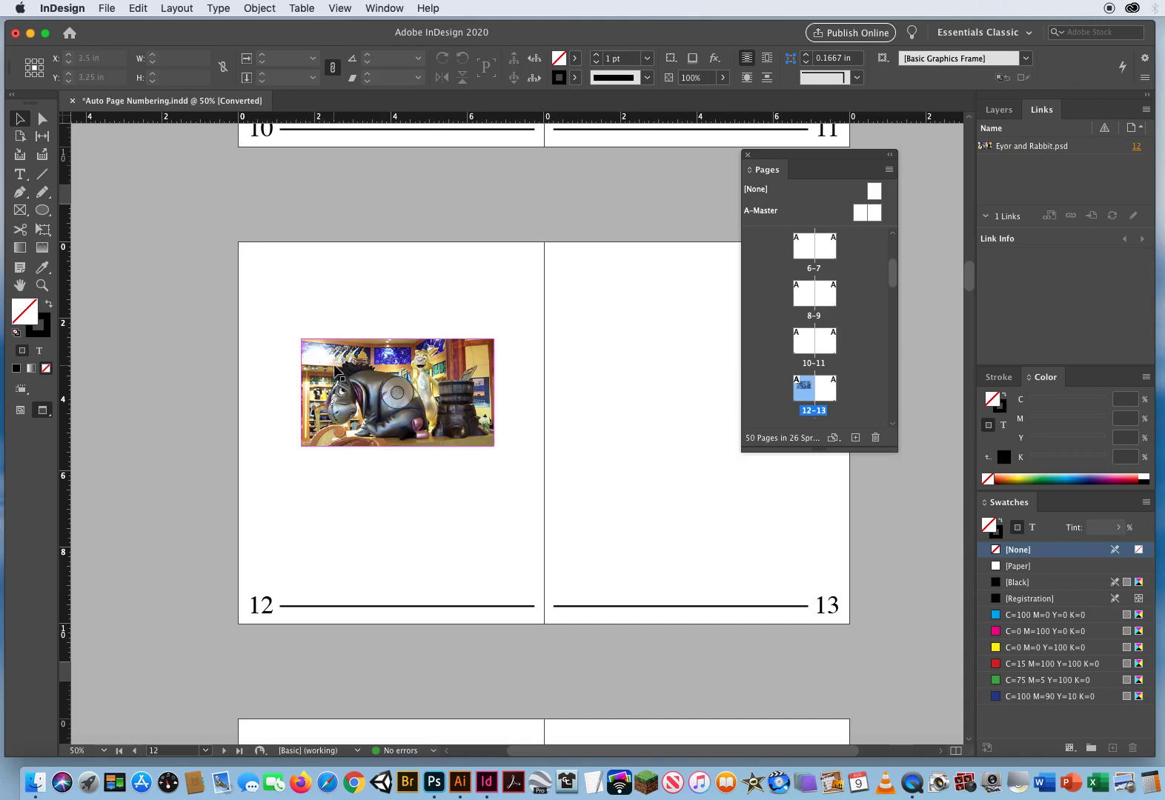
# - Move the image frame to the centre of page 12, at X 4 in and Y 5 in
pyautogui.click(326, 386)
pyautogui.moveTo(326, 386); pyautogui.dragTo(303, 410)
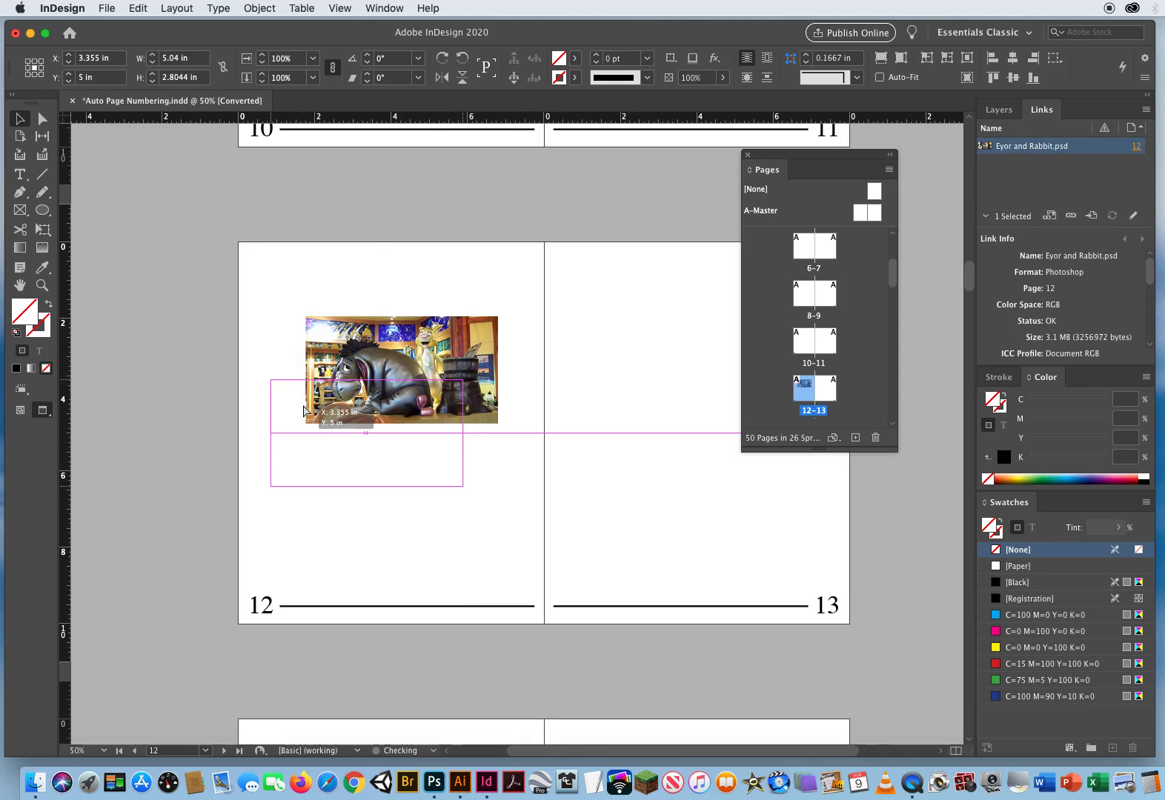
pyautogui.moveTo(303, 410); pyautogui.dragTo(327, 408)
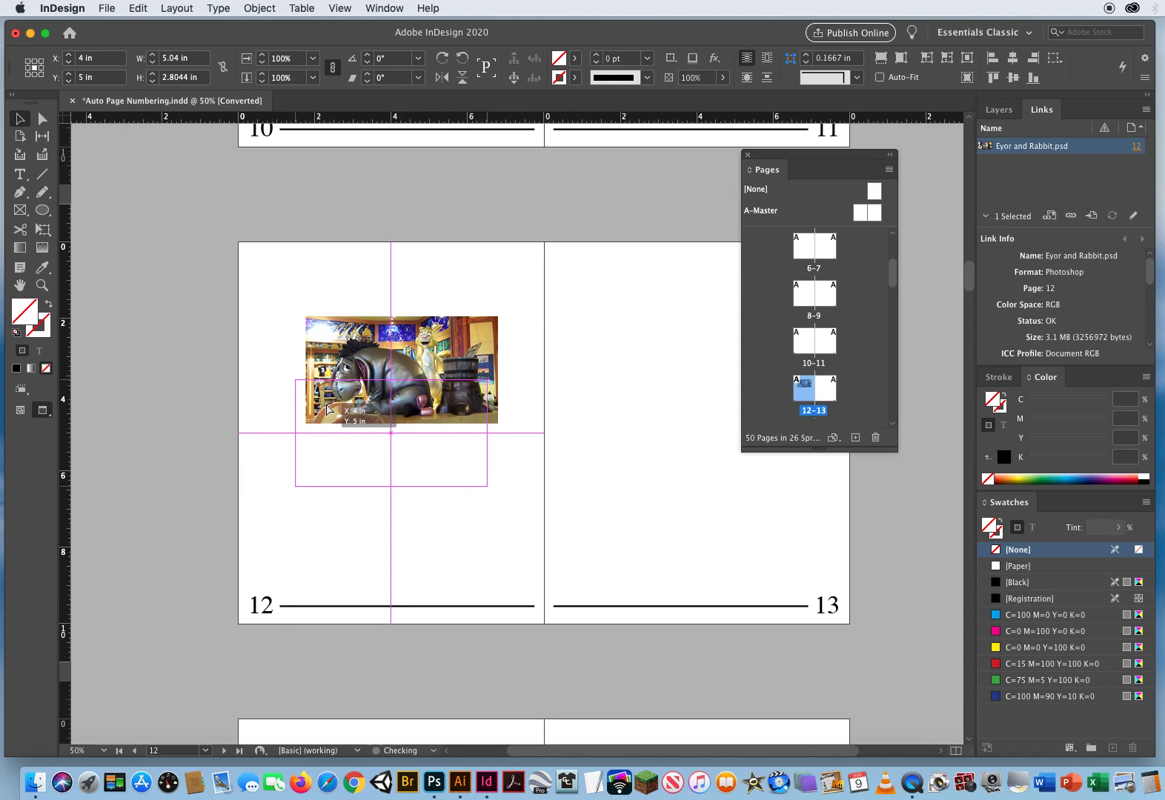
pyautogui.moveTo(326, 408); pyautogui.dragTo(327, 409)
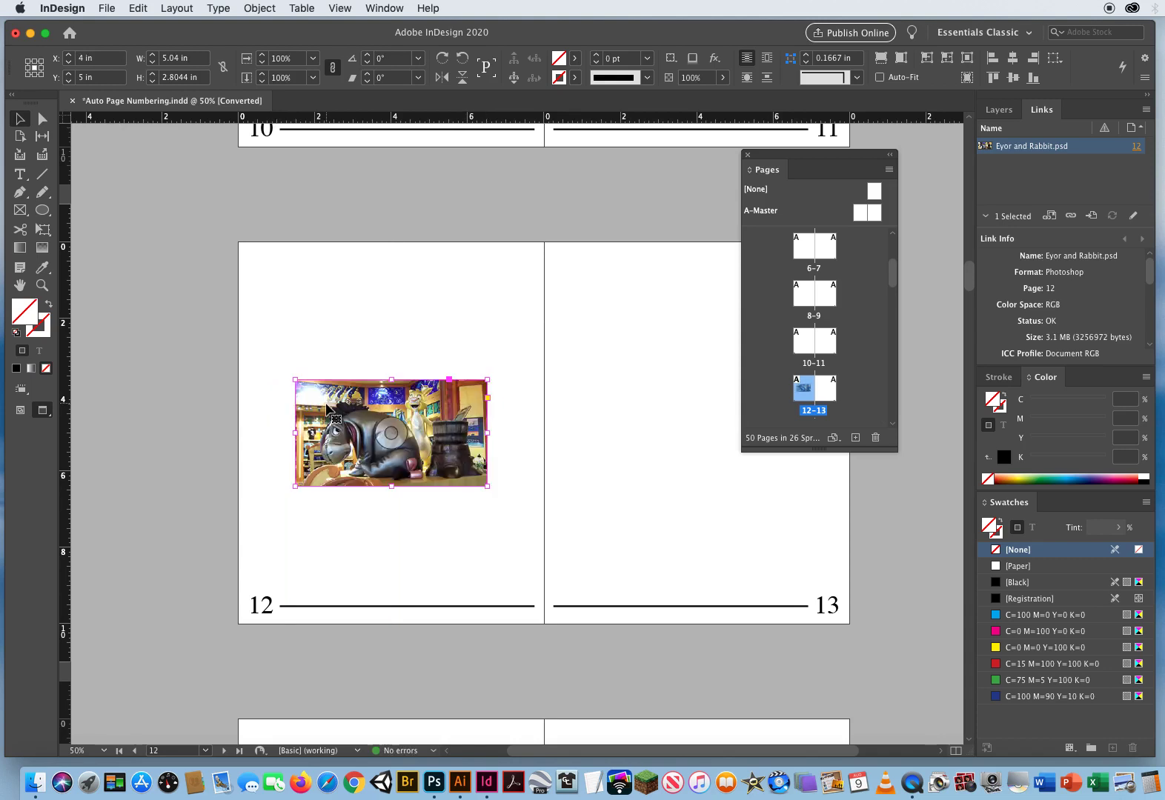
# - Examine the Grids & Guides settings, including Smart Guides, and deselect the image
pyautogui.click(340, 9)
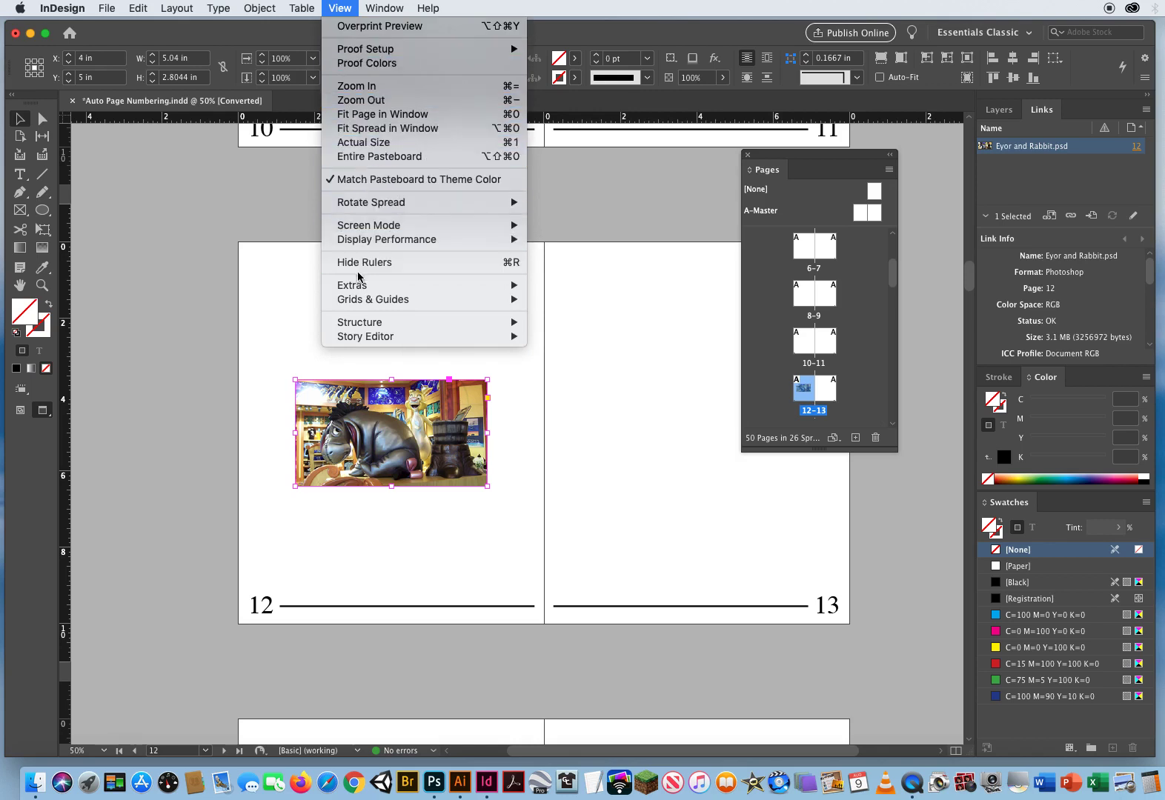
pyautogui.moveTo(352, 304)
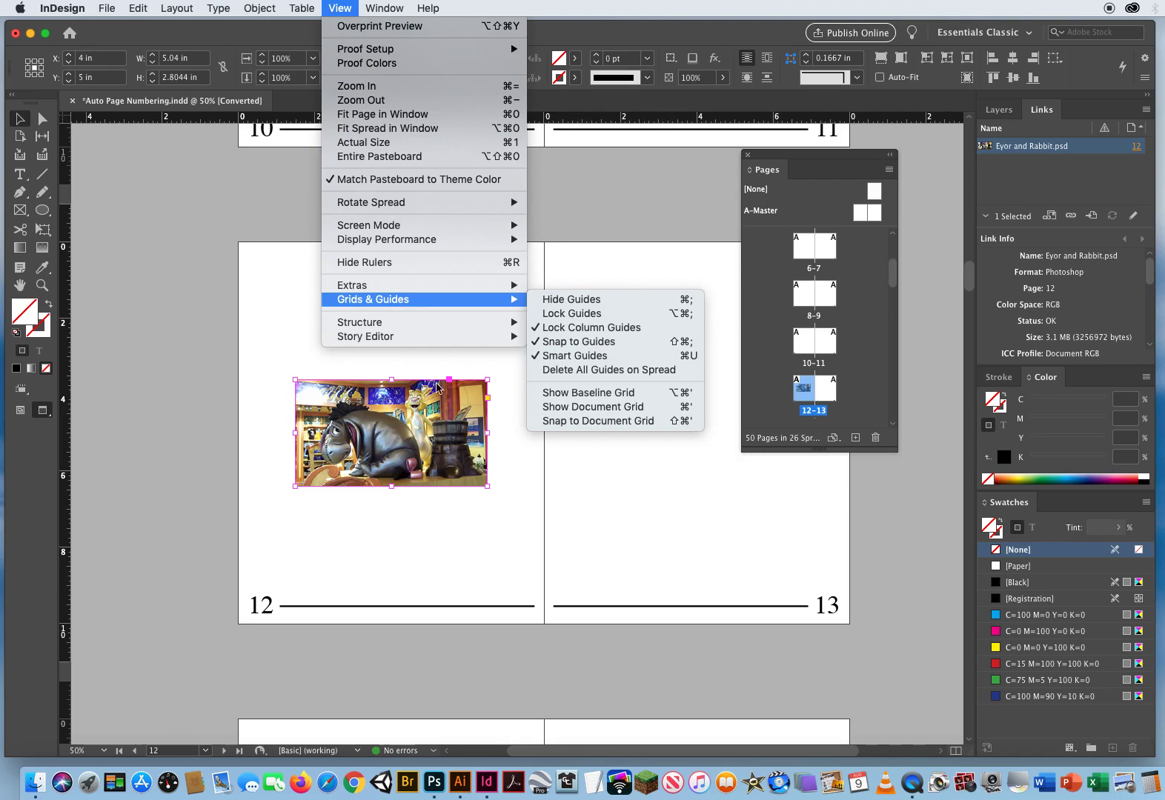
pyautogui.click(258, 287)
pyautogui.click(259, 283)
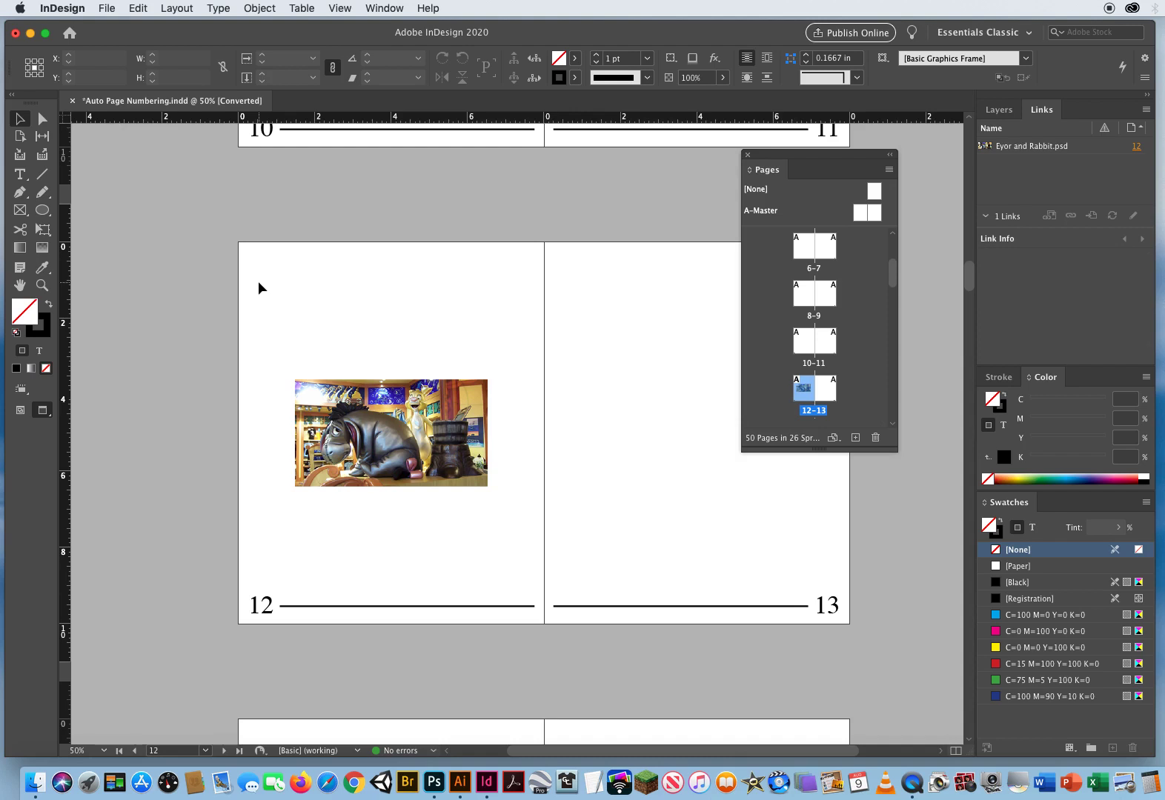
# - Move page 12 within the current document to after page 5
pyautogui.click(811, 409)
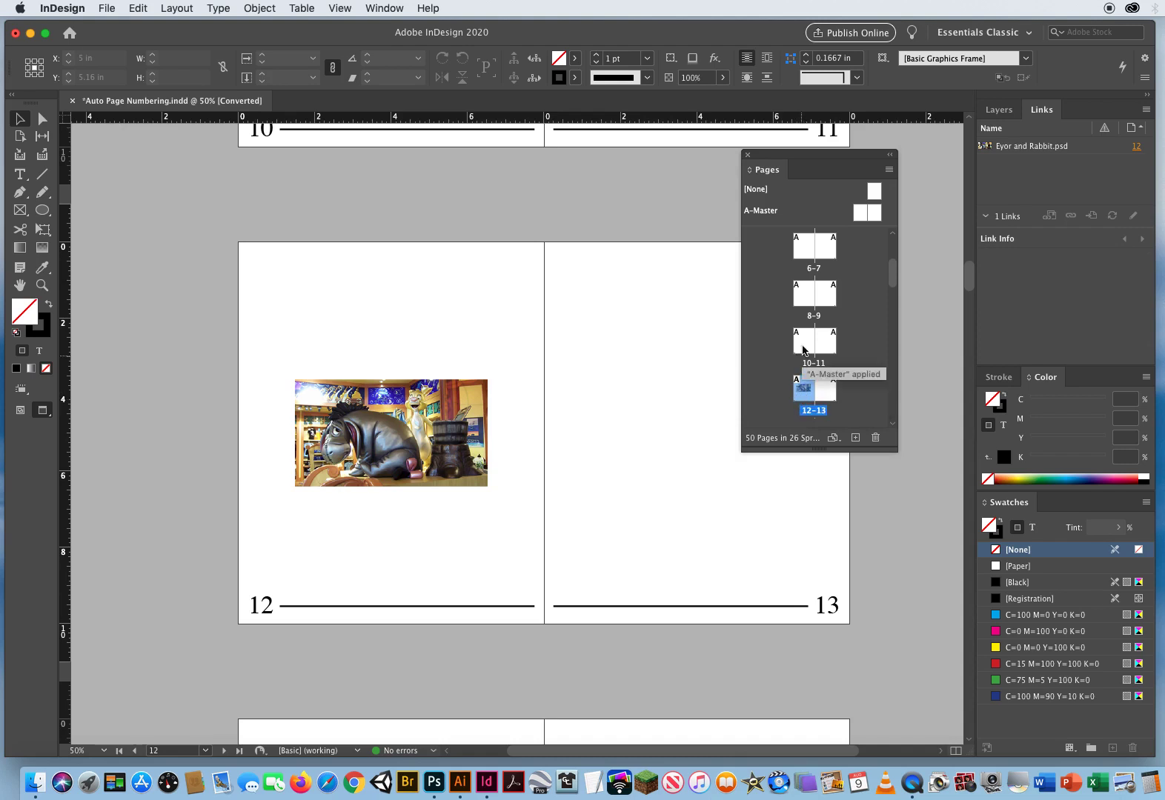
pyautogui.click(889, 170)
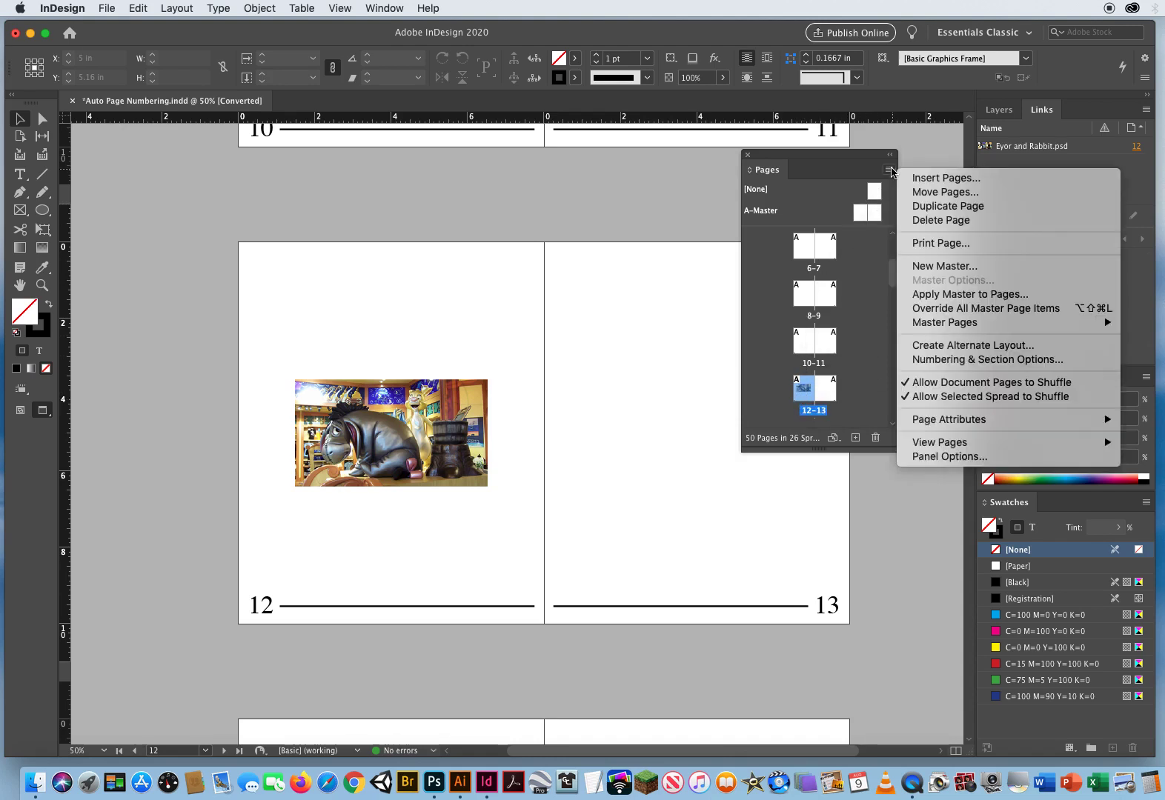
pyautogui.click(931, 194)
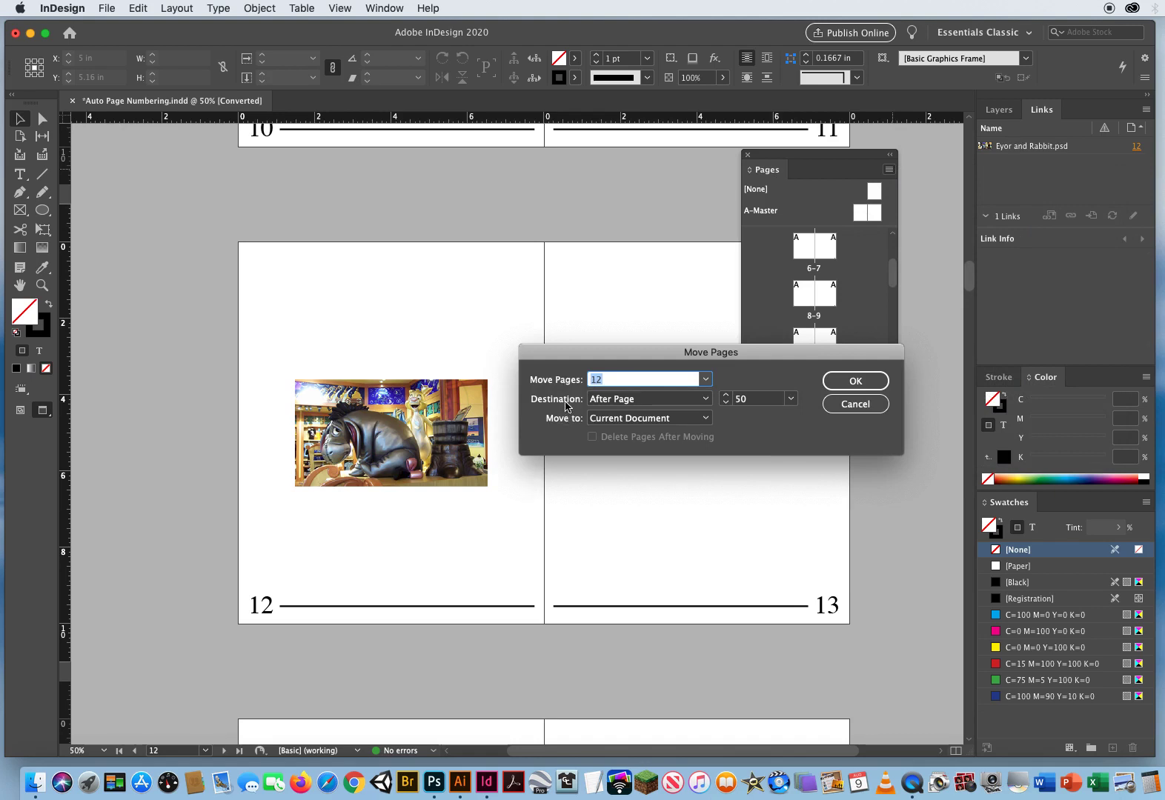
pyautogui.click(619, 401)
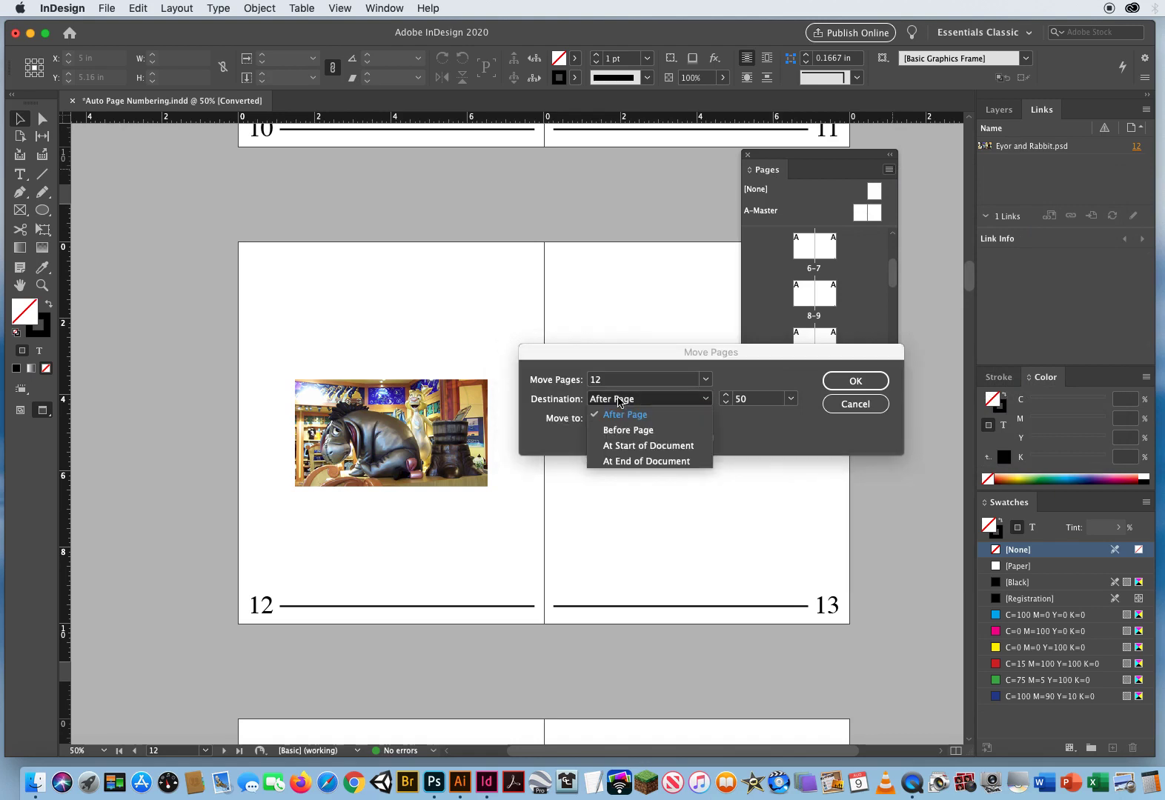
pyautogui.click(622, 414)
pyautogui.press('Tab')
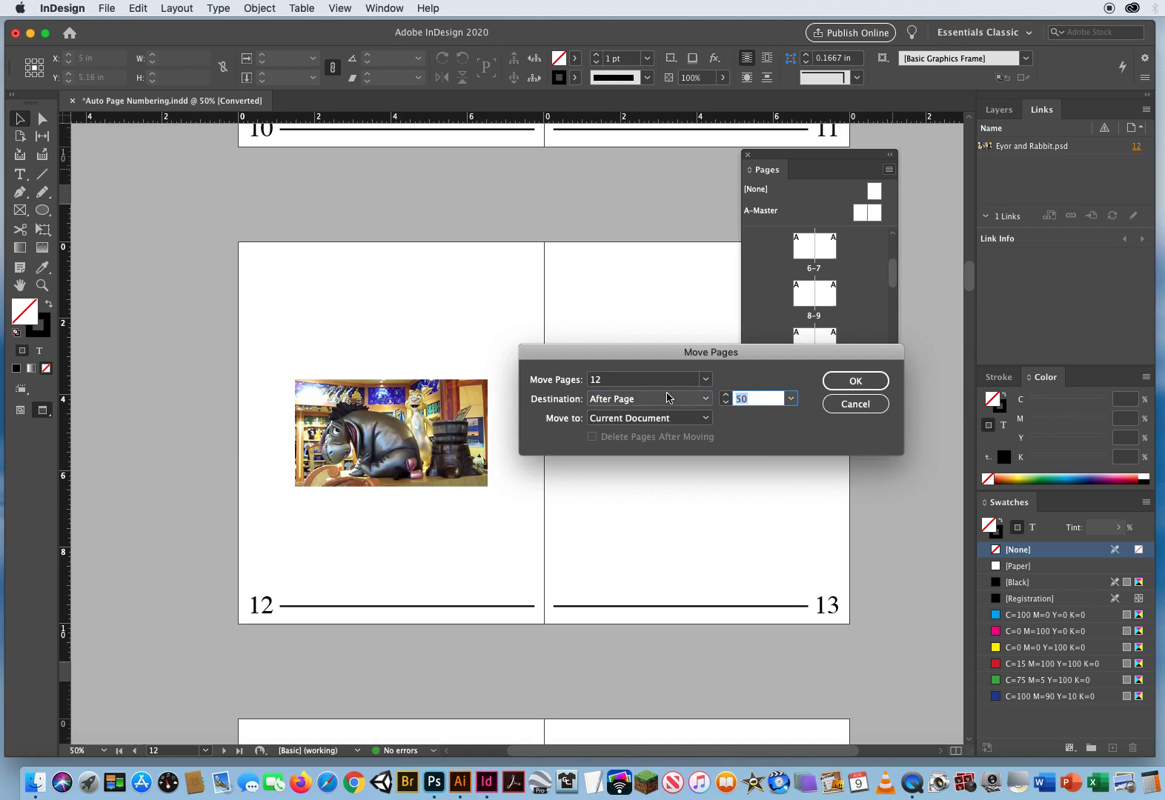
pyautogui.write('5')
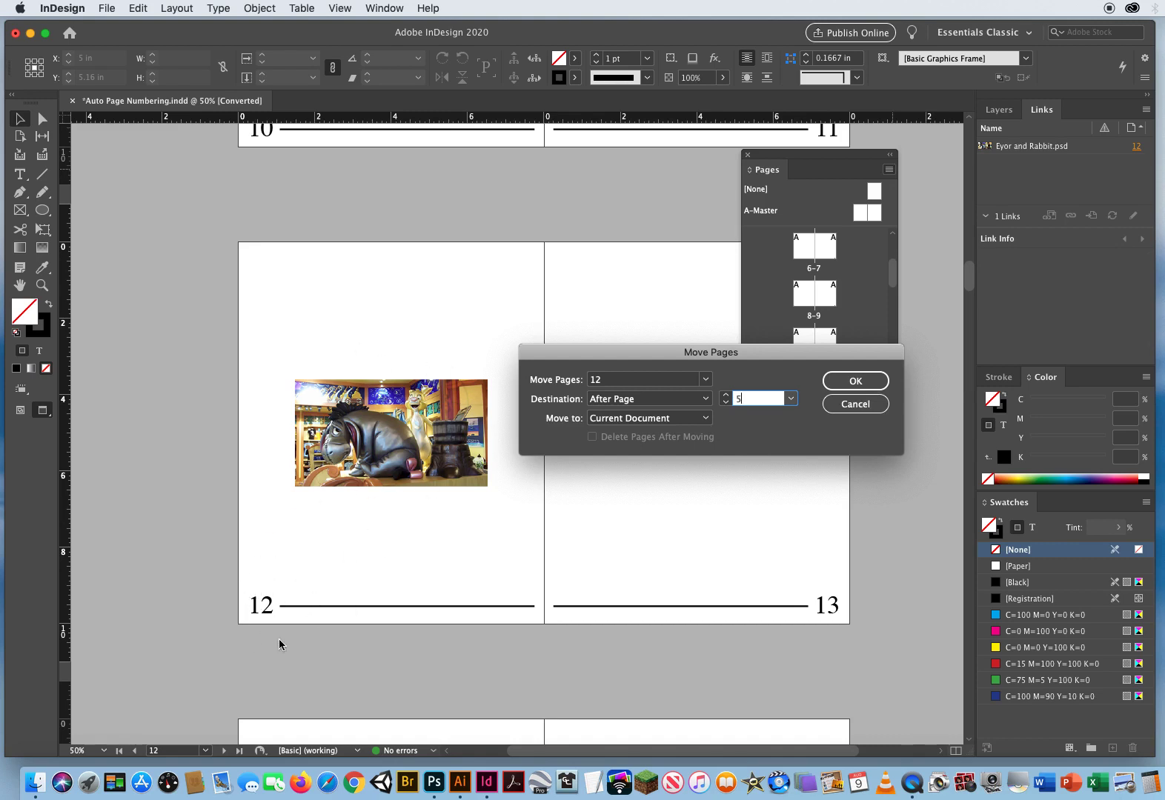
pyautogui.click(856, 382)
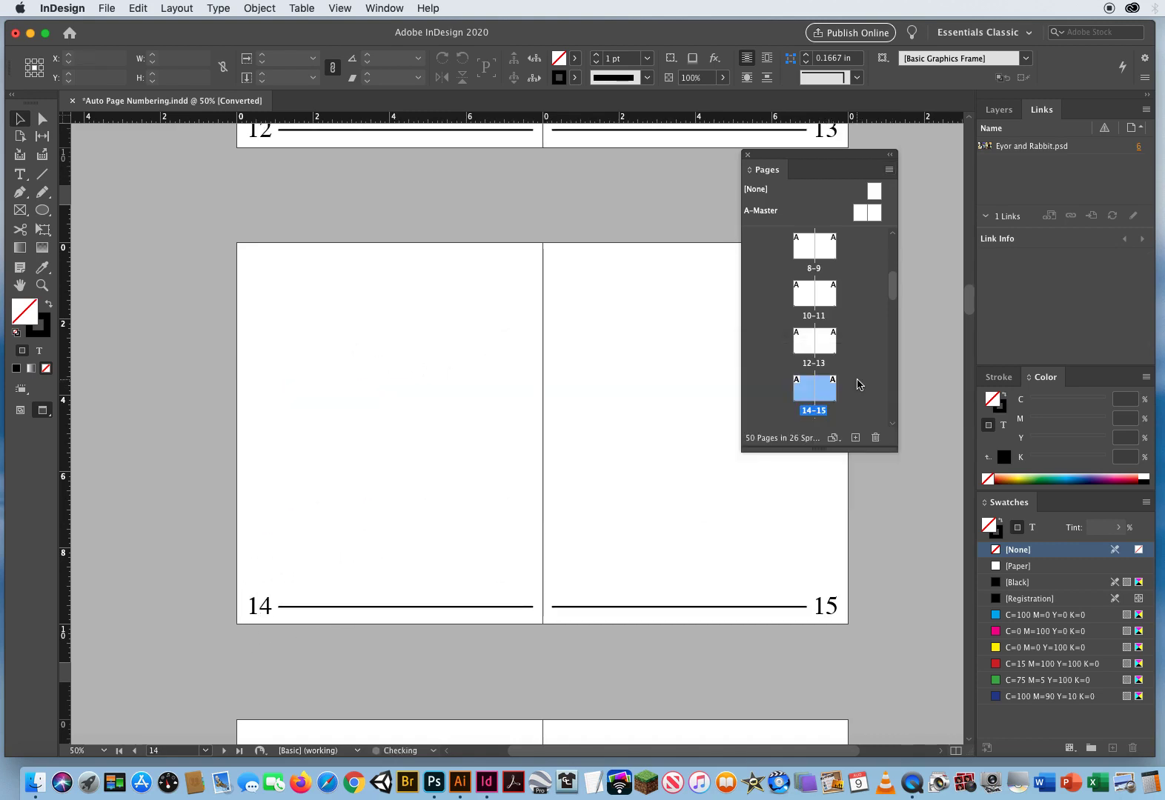
# - Go back through the document to the 6-7 spread and examine the moved page with the image
pyautogui.moveTo(542, 209); pyautogui.dragTo(576, 626)
pyautogui.moveTo(524, 271); pyautogui.dragTo(510, 701)
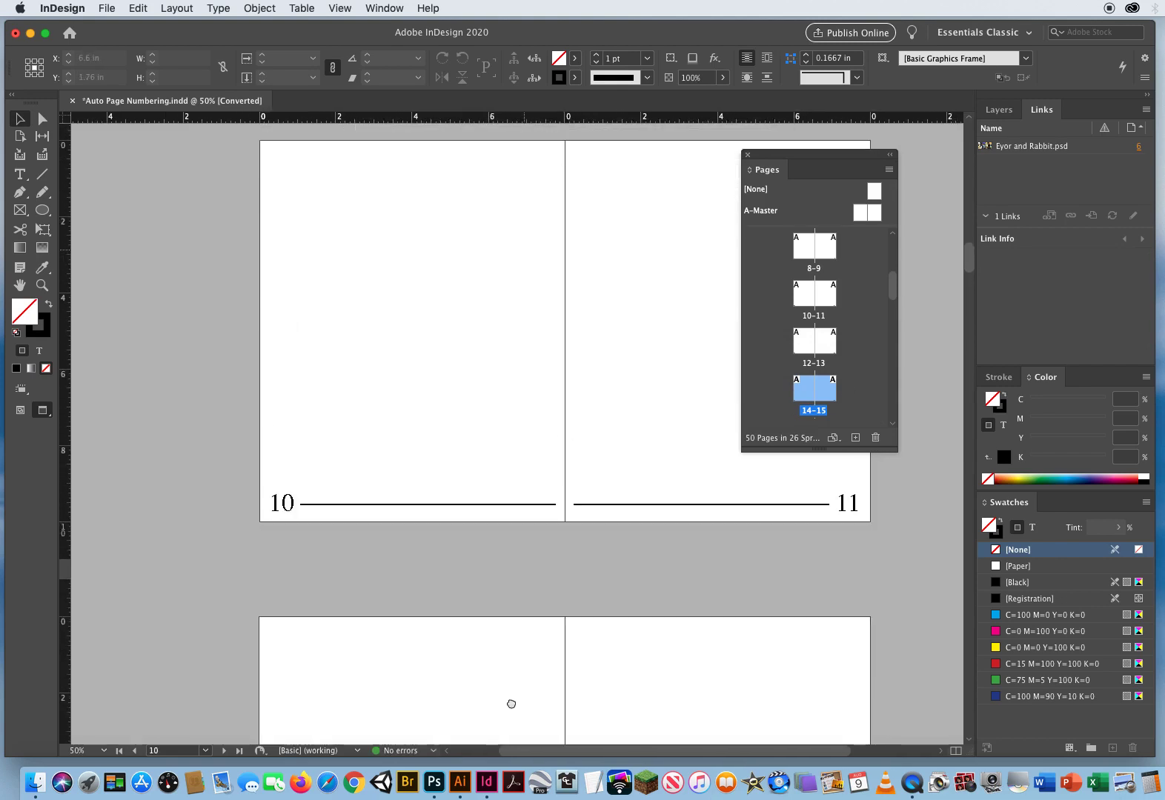
pyautogui.moveTo(474, 403); pyautogui.dragTo(474, 473)
pyautogui.moveTo(472, 326); pyautogui.dragTo(471, 673)
pyautogui.moveTo(471, 236); pyautogui.dragTo(461, 522)
pyautogui.moveTo(475, 335); pyautogui.dragTo(464, 594)
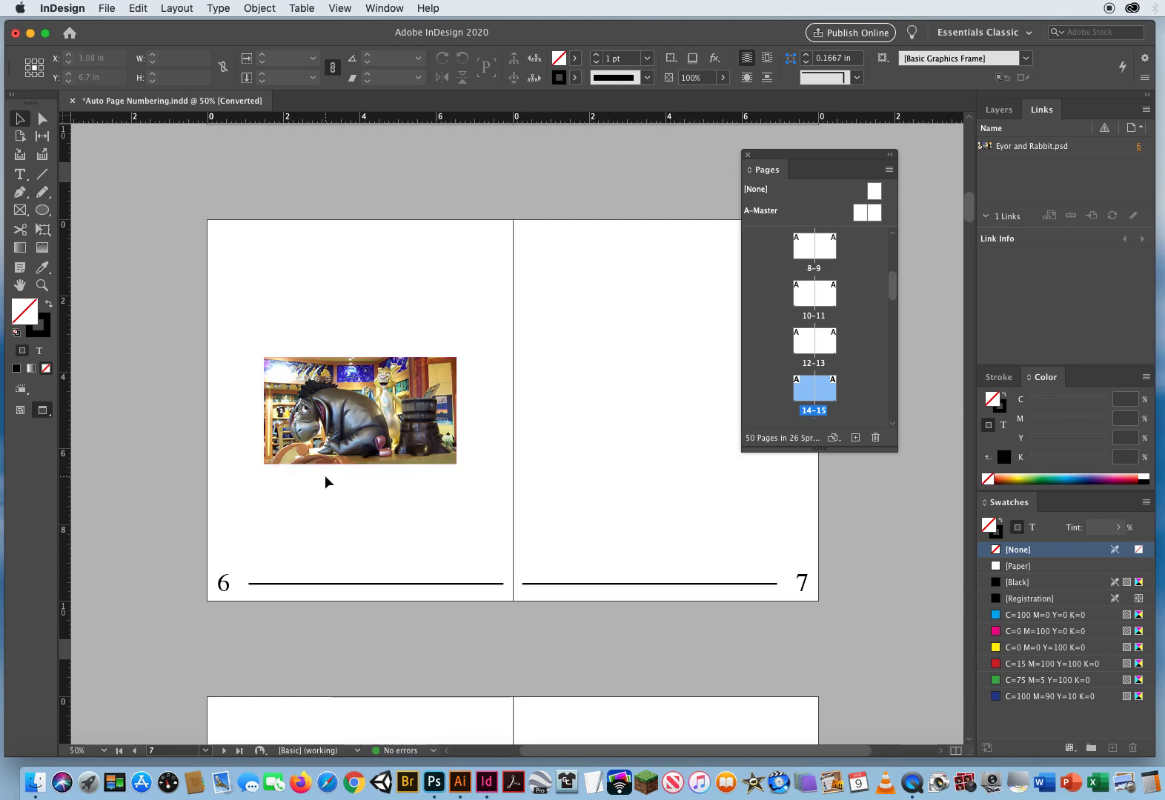
# - Move only page 6 of the 6-7 spread to after page 32 in the current document
pyautogui.click(889, 169)
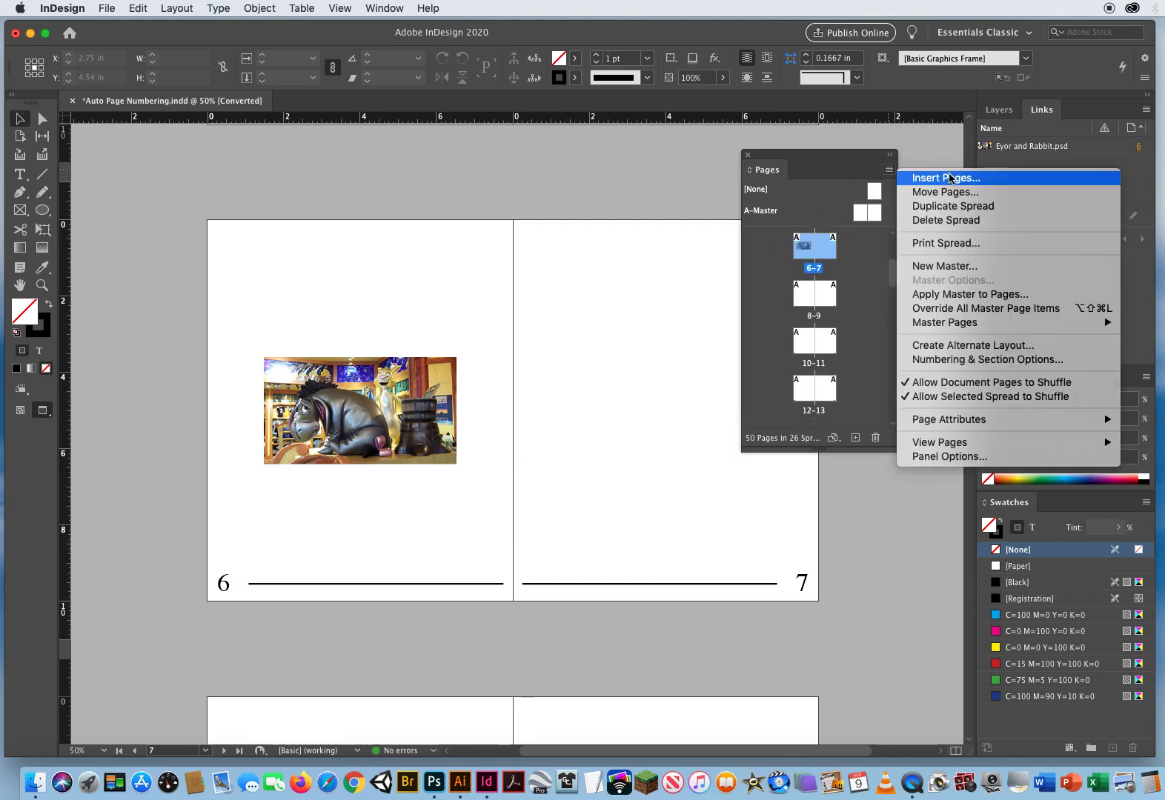
pyautogui.click(939, 194)
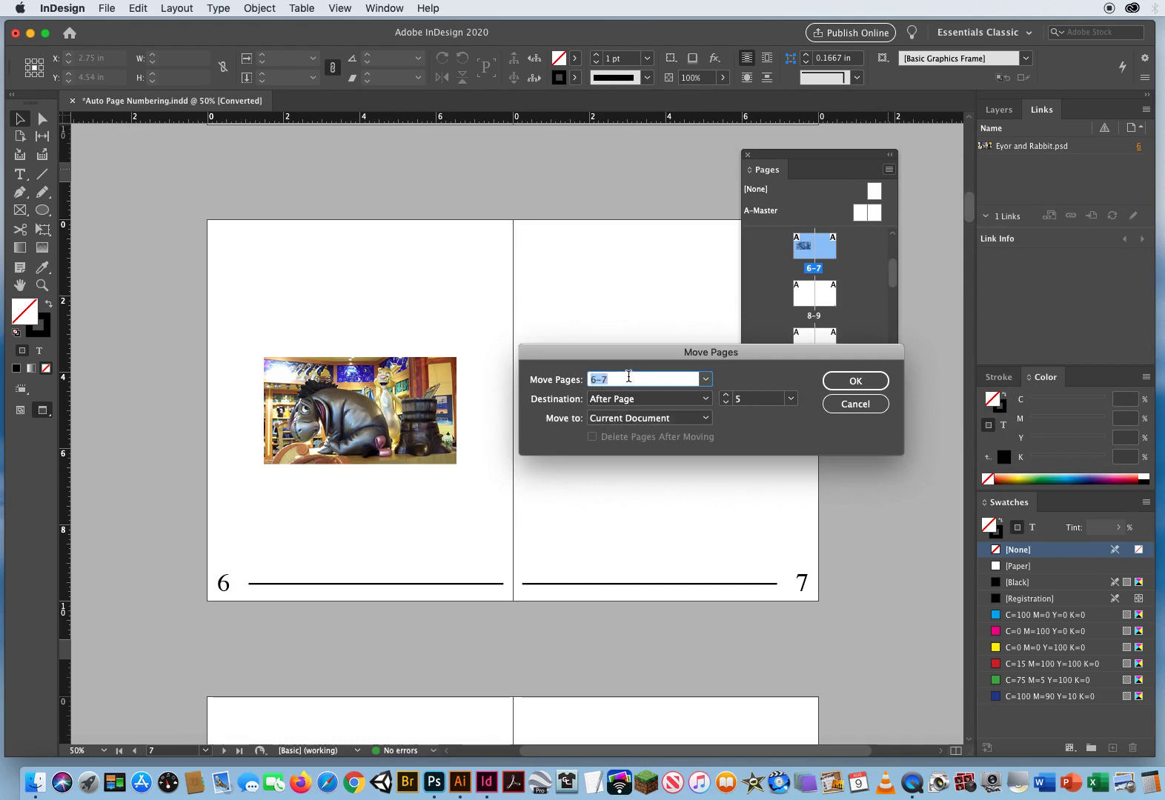
pyautogui.write('6')
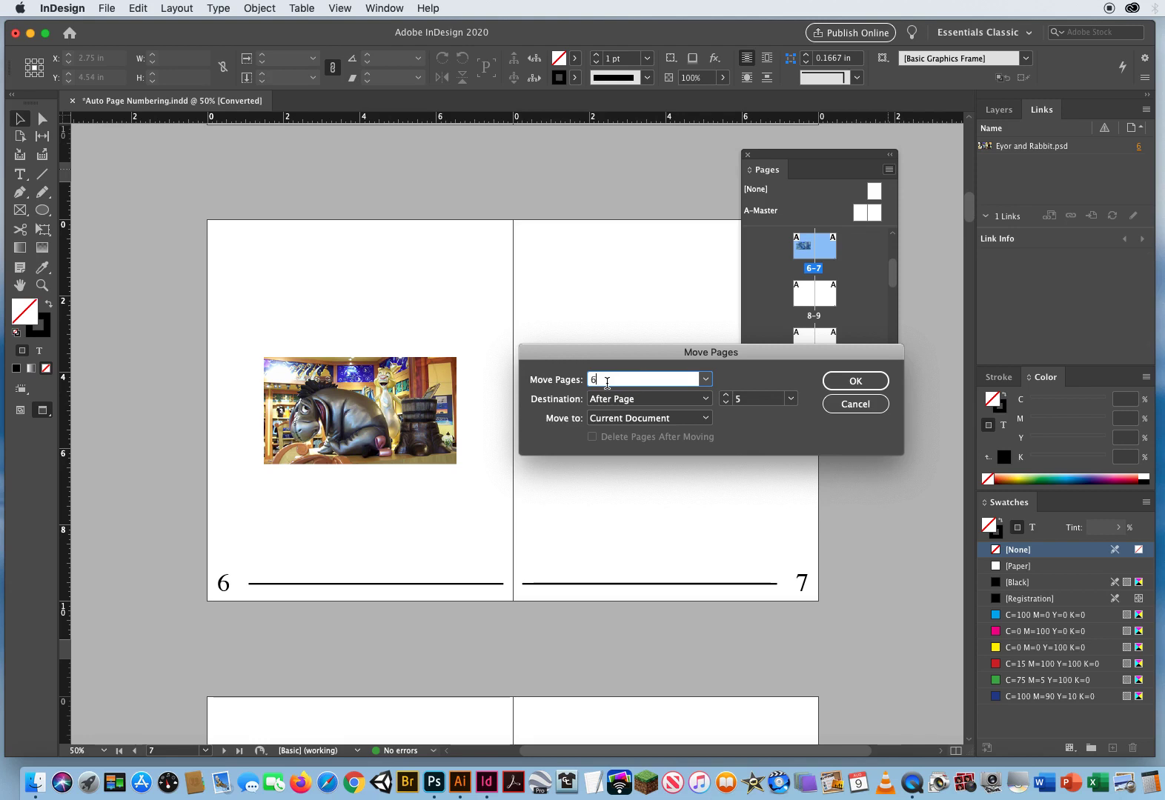
pyautogui.click(752, 400)
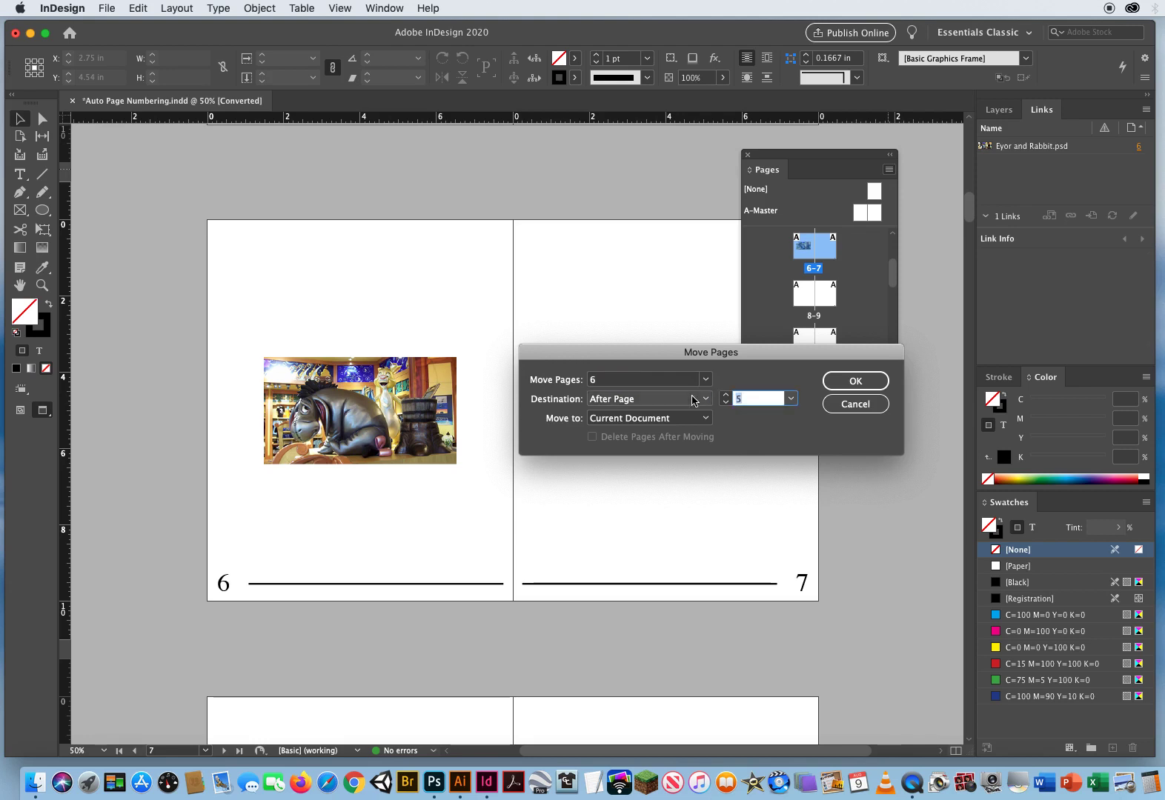
pyautogui.write('32')
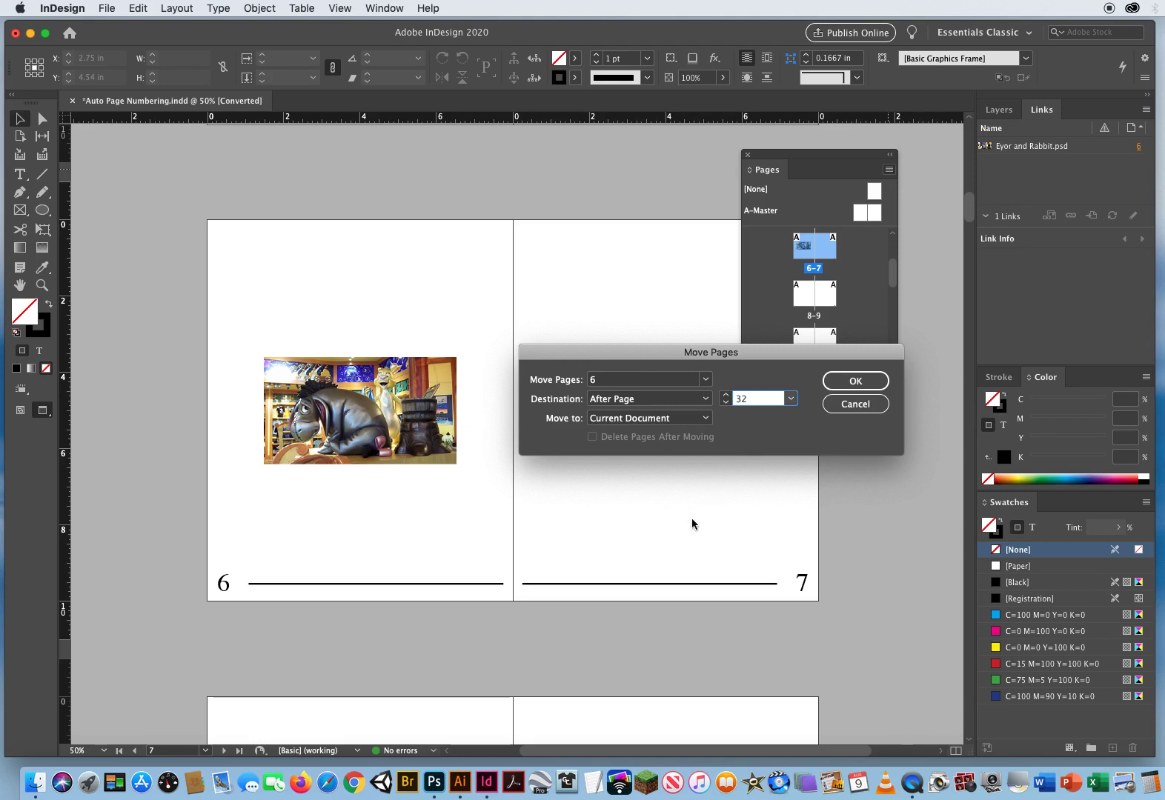
pyautogui.click(851, 382)
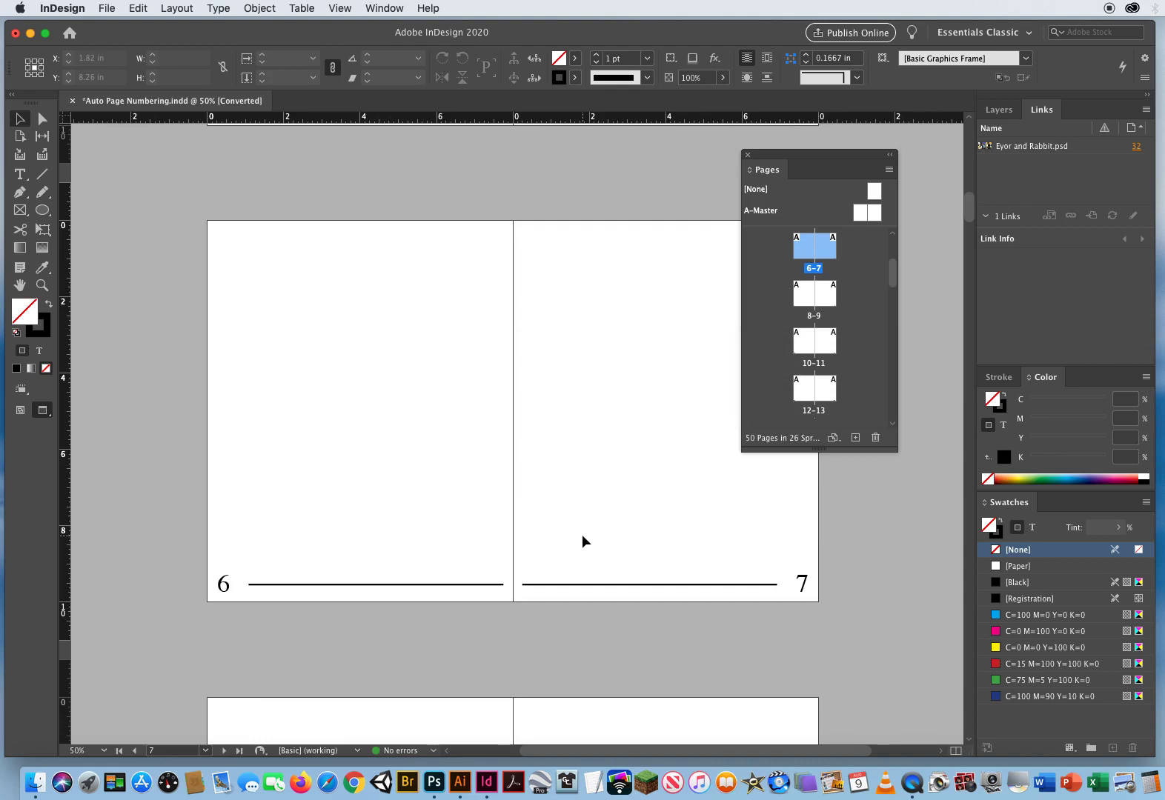
# - Go to the 32-33 spread and move page 32 to after page 6 in the current document
pyautogui.press('super+j')
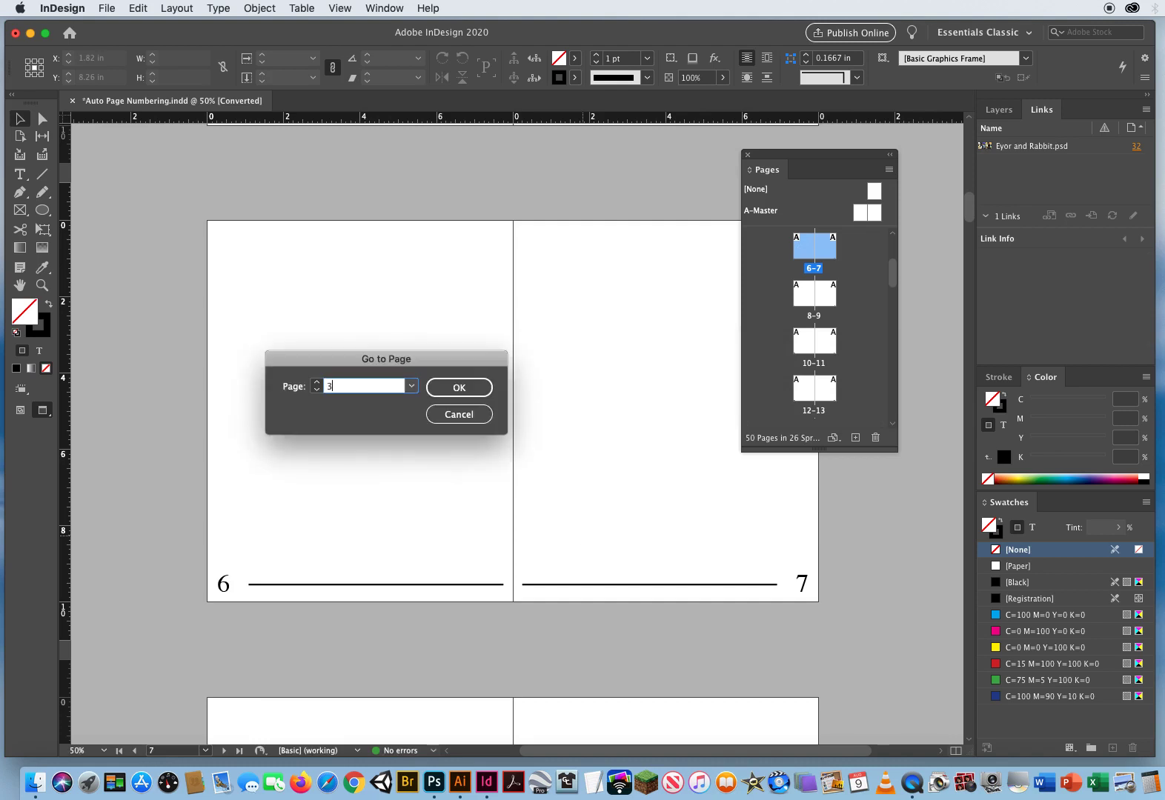
pyautogui.press('Return')
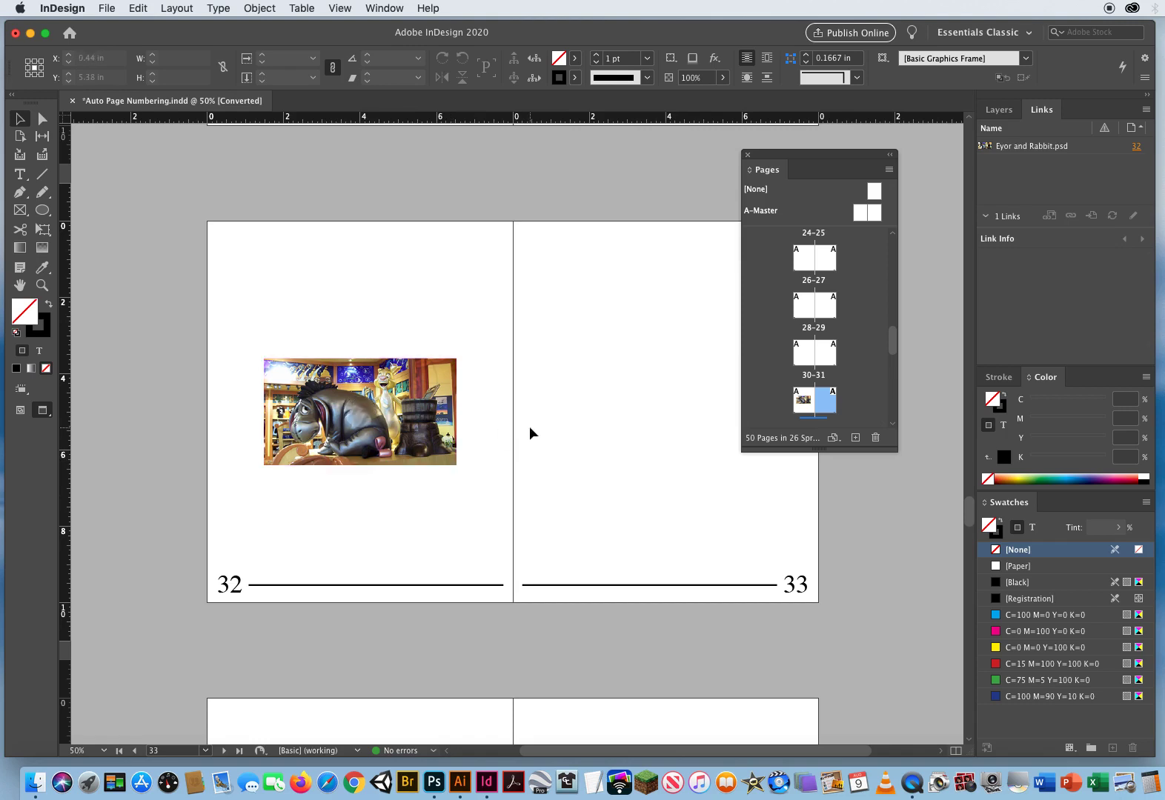
pyautogui.click(889, 169)
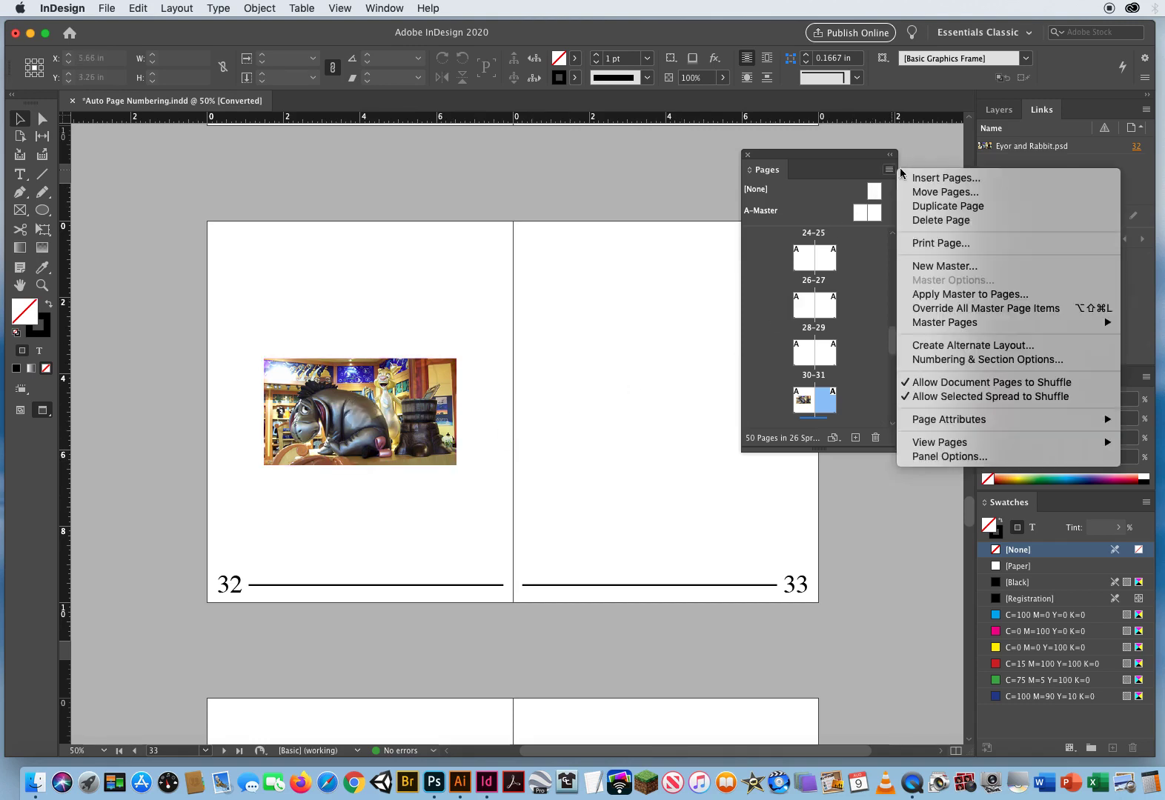
pyautogui.click(937, 194)
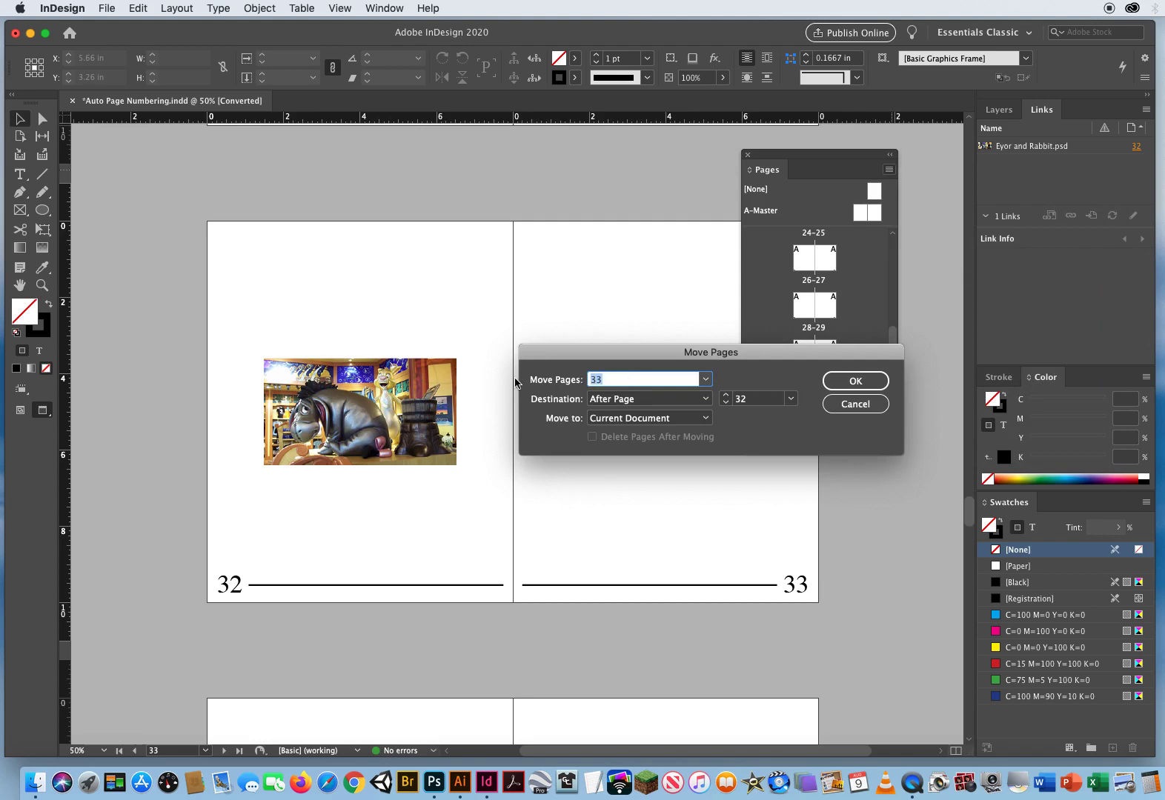
pyautogui.write('32')
pyautogui.click(755, 402)
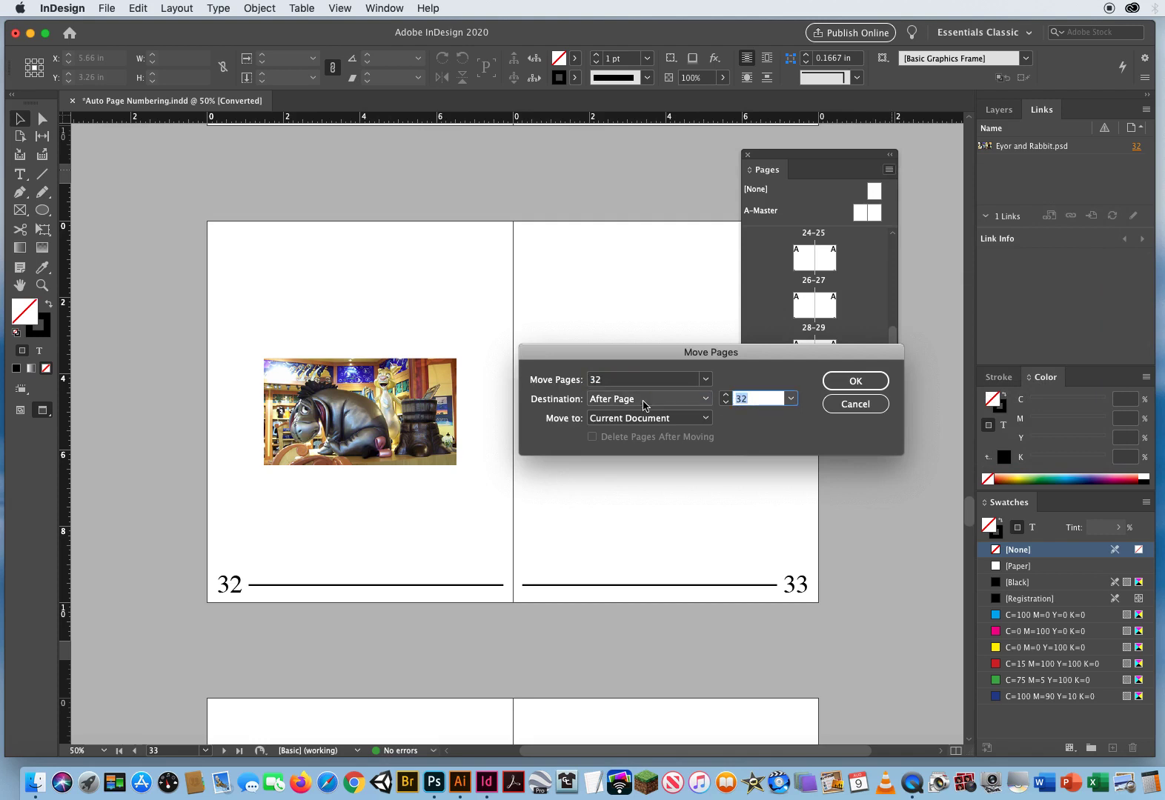
pyautogui.write('6')
pyautogui.click(854, 382)
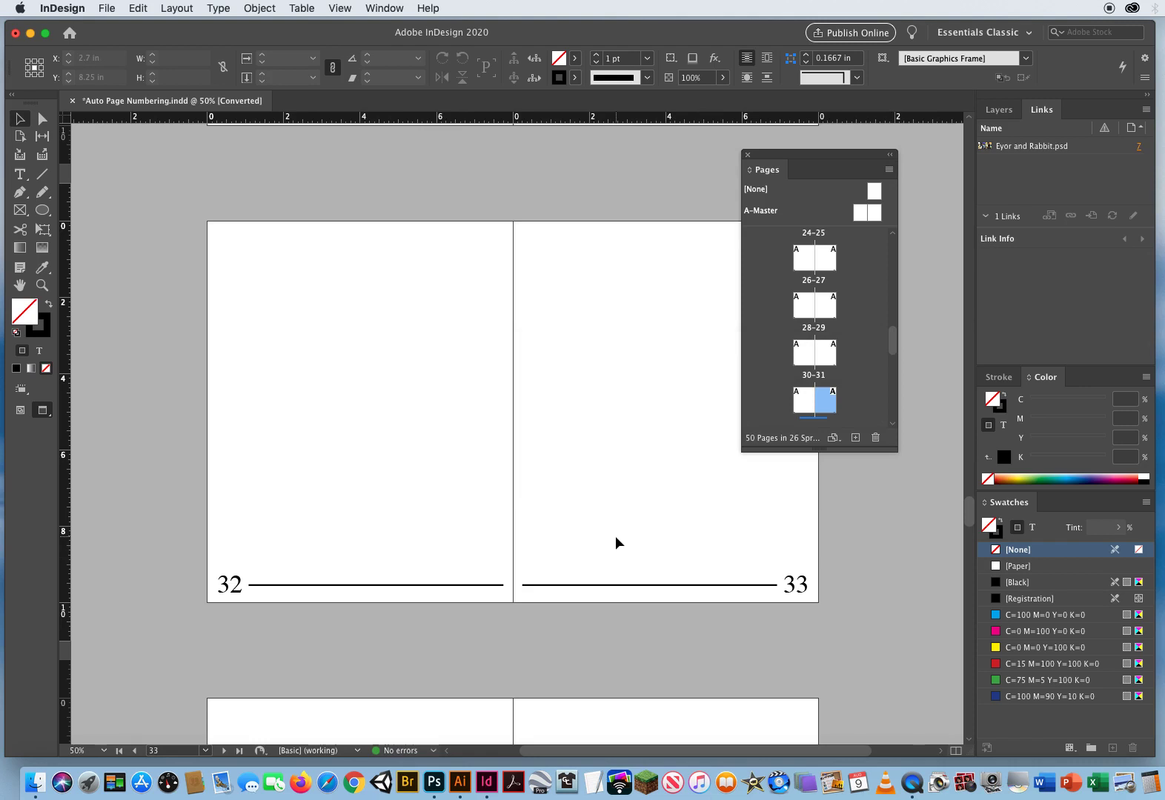
# - Go to page 7 and view the whole 6-7 spread, with the Pages panel moved clear of it
pyautogui.press('super+j')
pyautogui.write('7')
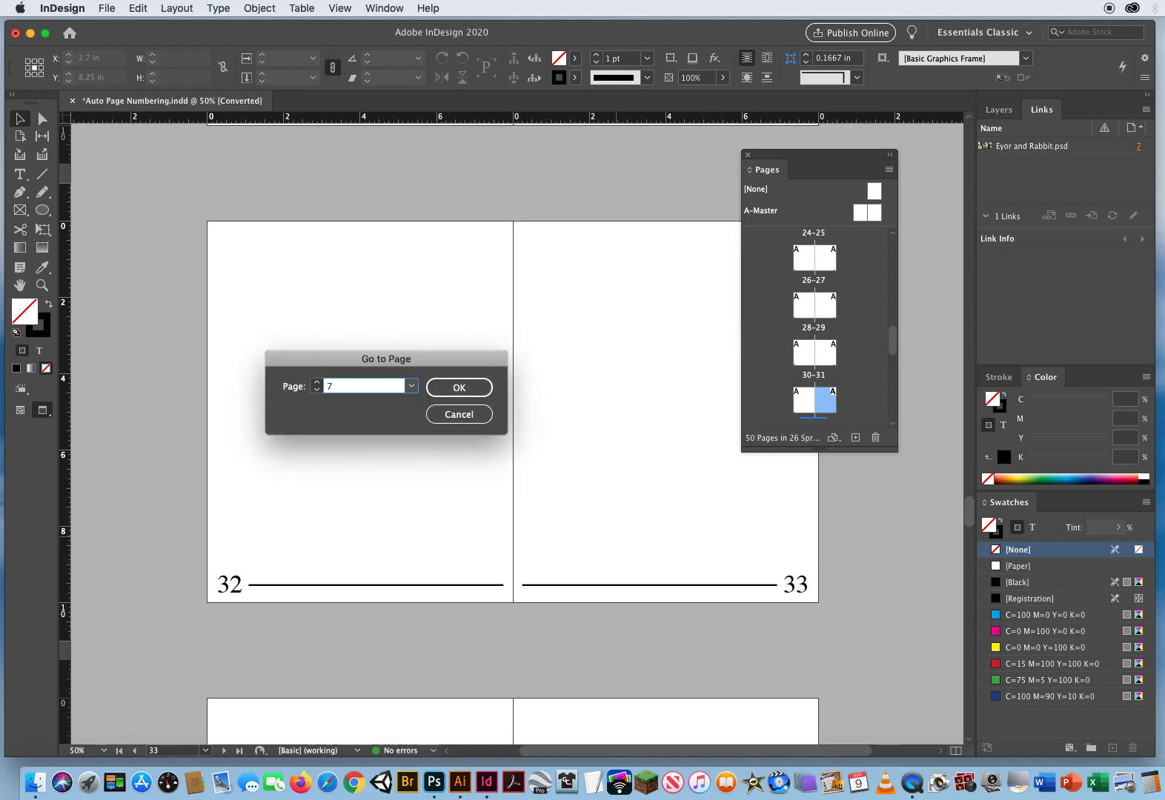
pyautogui.press('Return')
pyautogui.moveTo(599, 554); pyautogui.dragTo(380, 525)
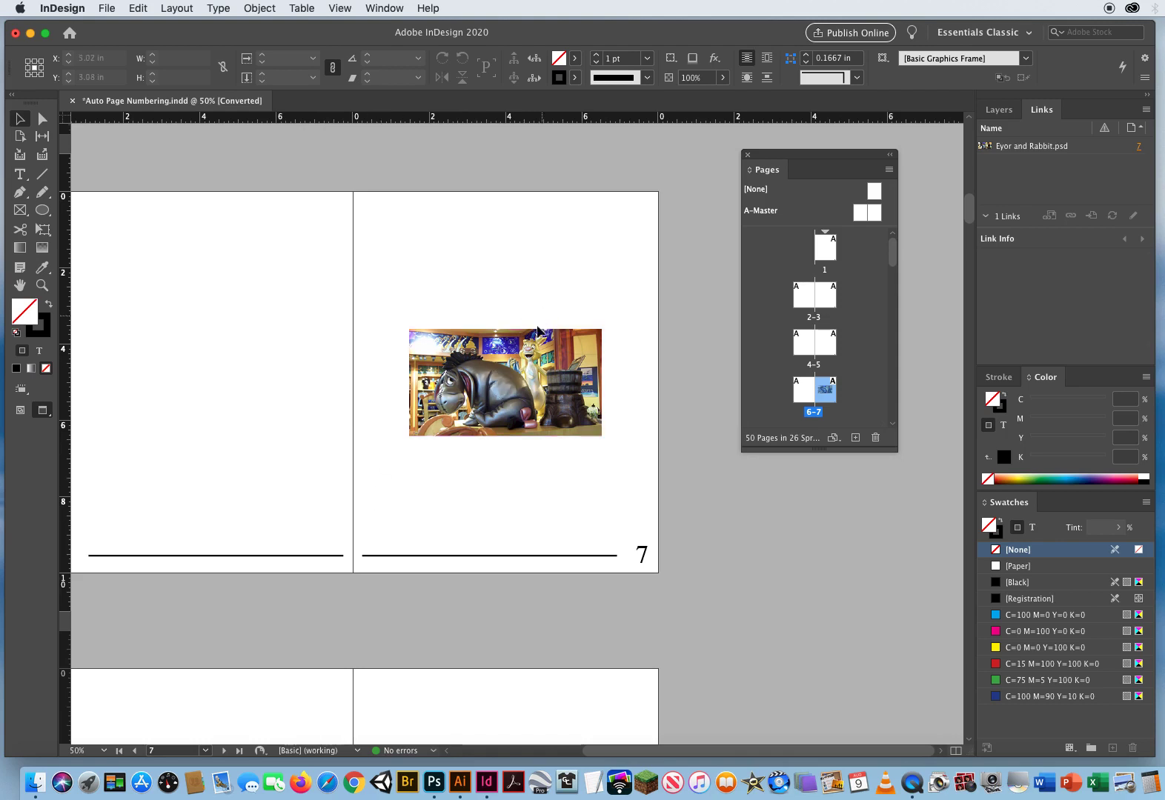
pyautogui.moveTo(400, 518); pyautogui.dragTo(589, 510)
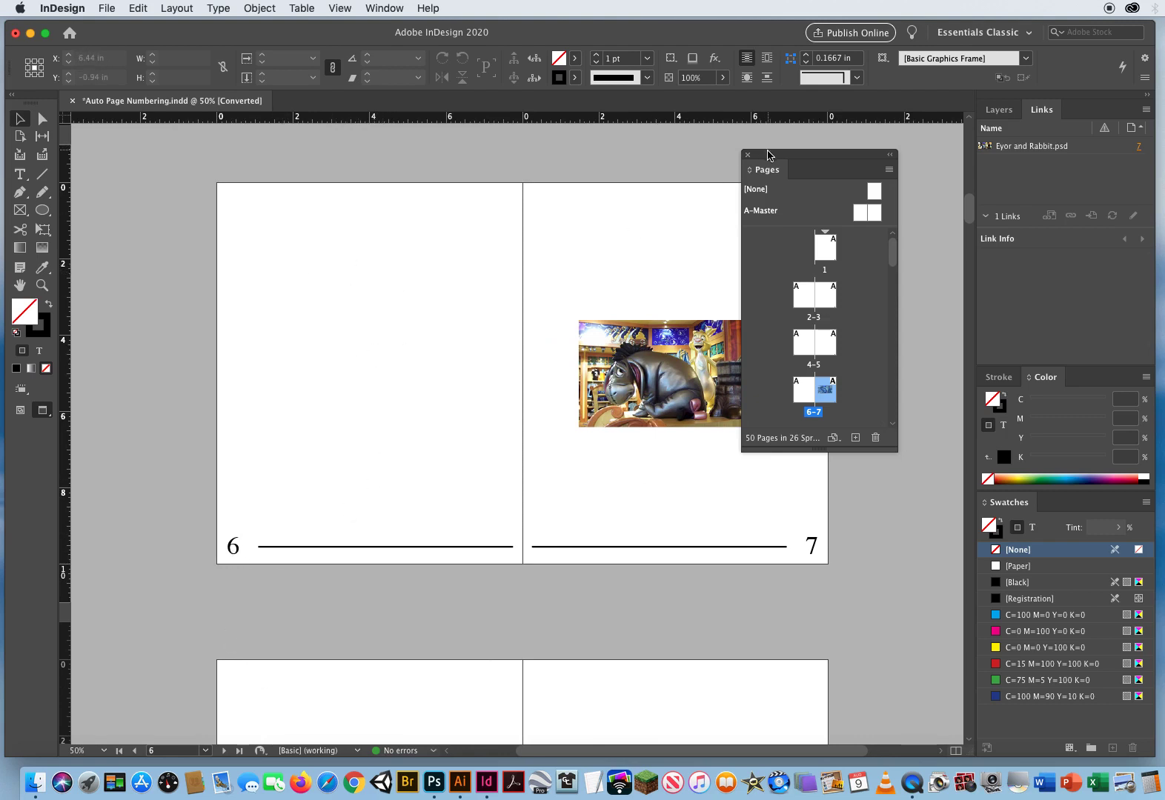
pyautogui.moveTo(772, 157); pyautogui.dragTo(941, 146)
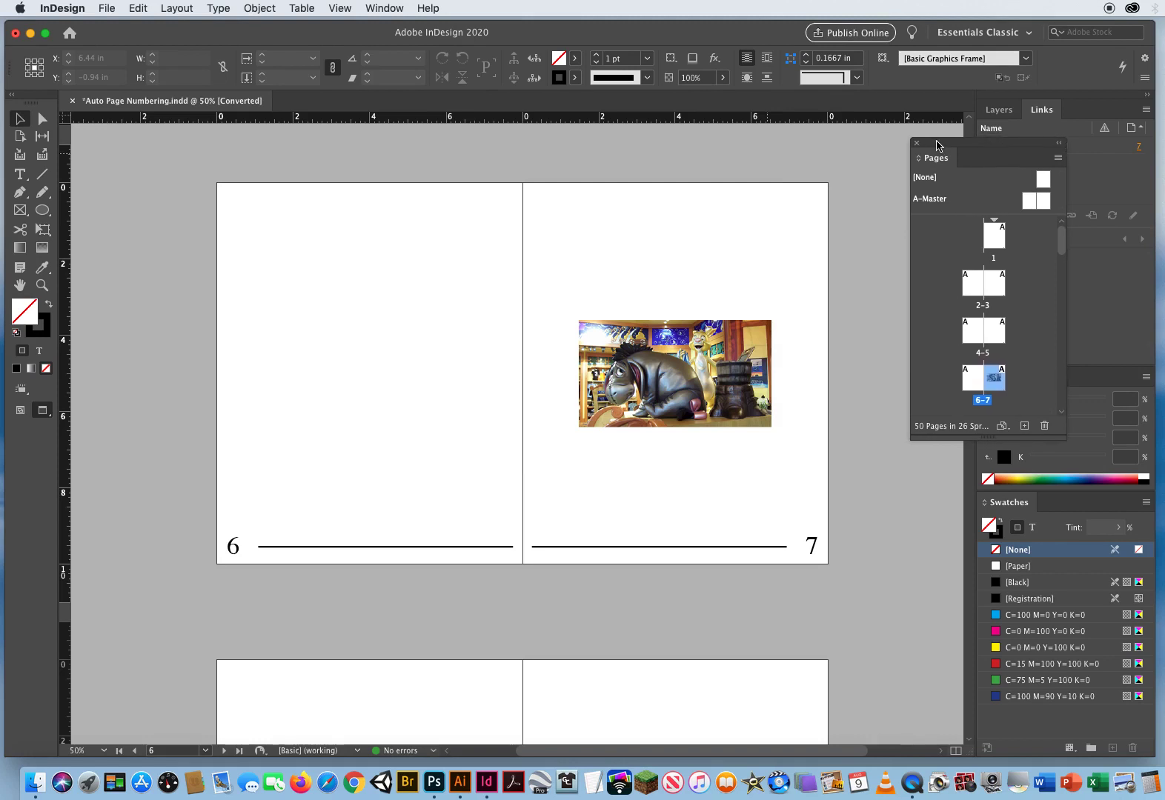